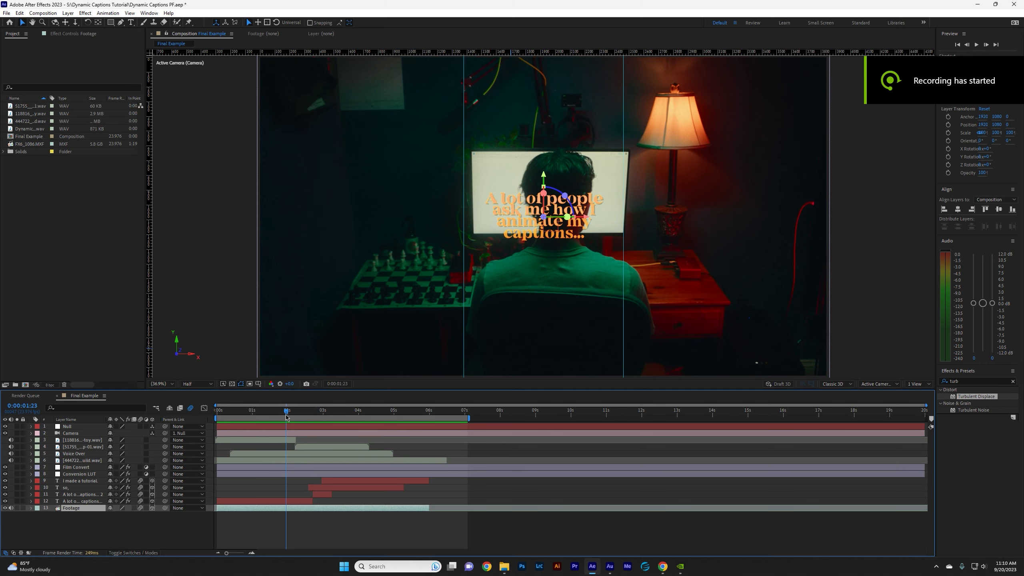
pyautogui.click(290, 415)
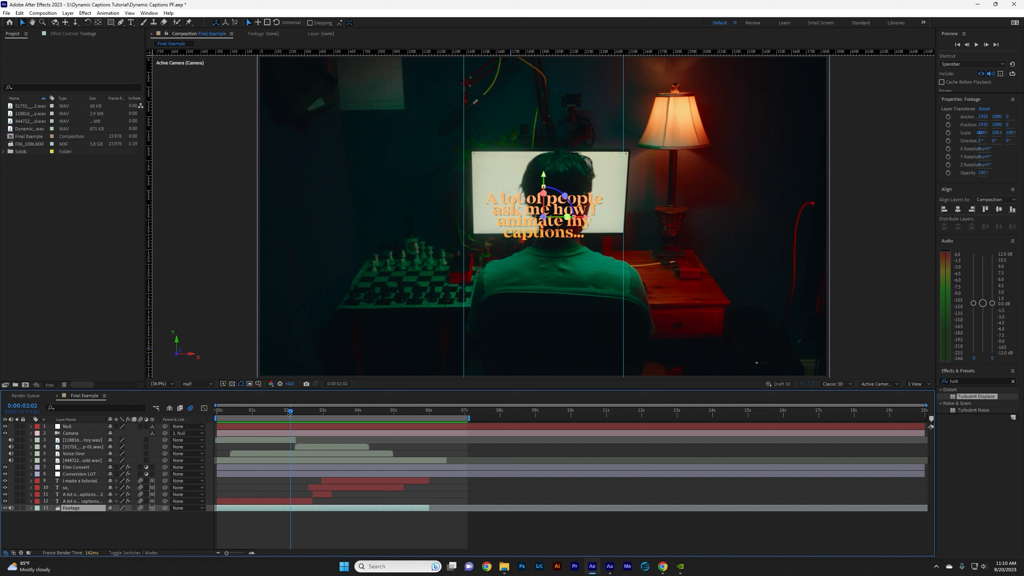
pyautogui.moveTo(298, 414)
pyautogui.mouseDown()
pyautogui.moveTo(327, 416)
pyautogui.moveTo(313, 415)
pyautogui.mouseUp()
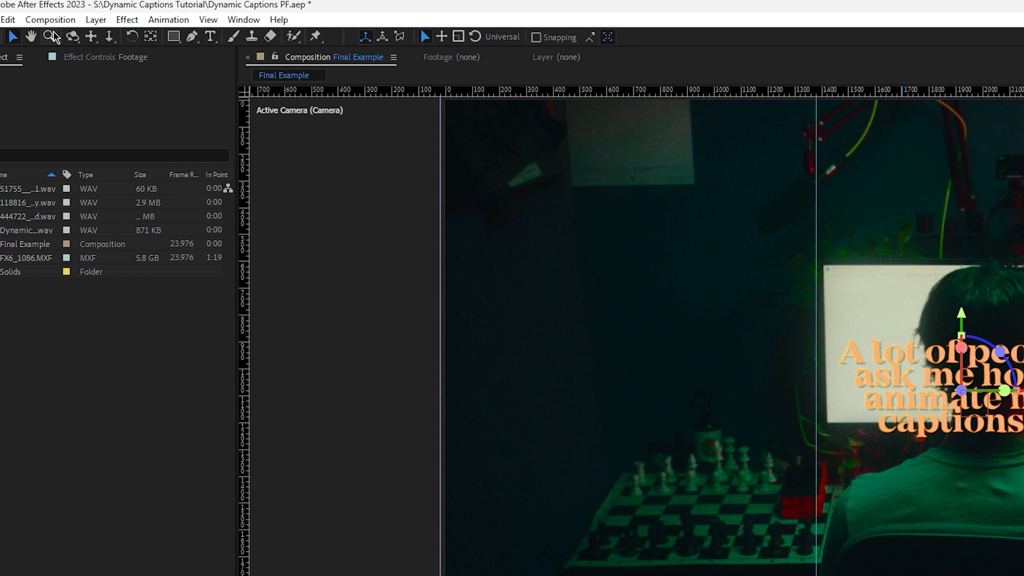
# Create a composition named Tutorial at 1080 x 1920 px, 23.976 fps and 20 seconds long.
pyautogui.click(42, 13)
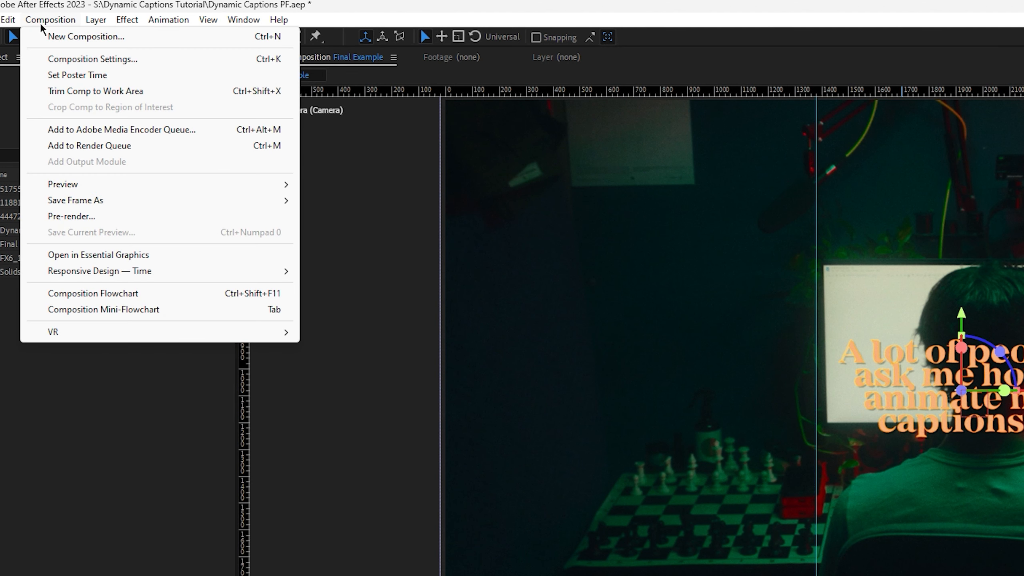
pyautogui.click(59, 36)
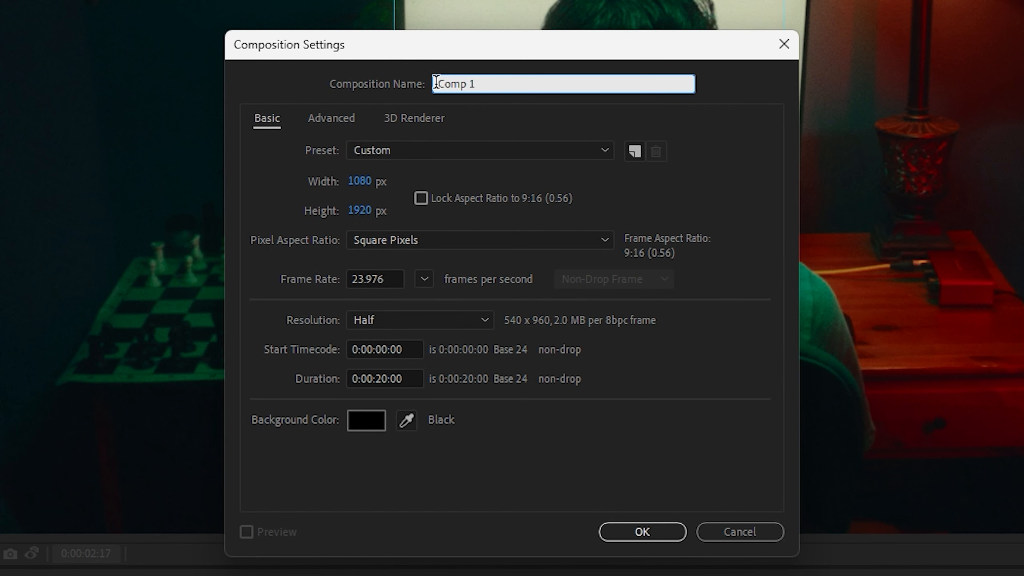
pyautogui.write('Tutorial')
pyautogui.click(591, 177)
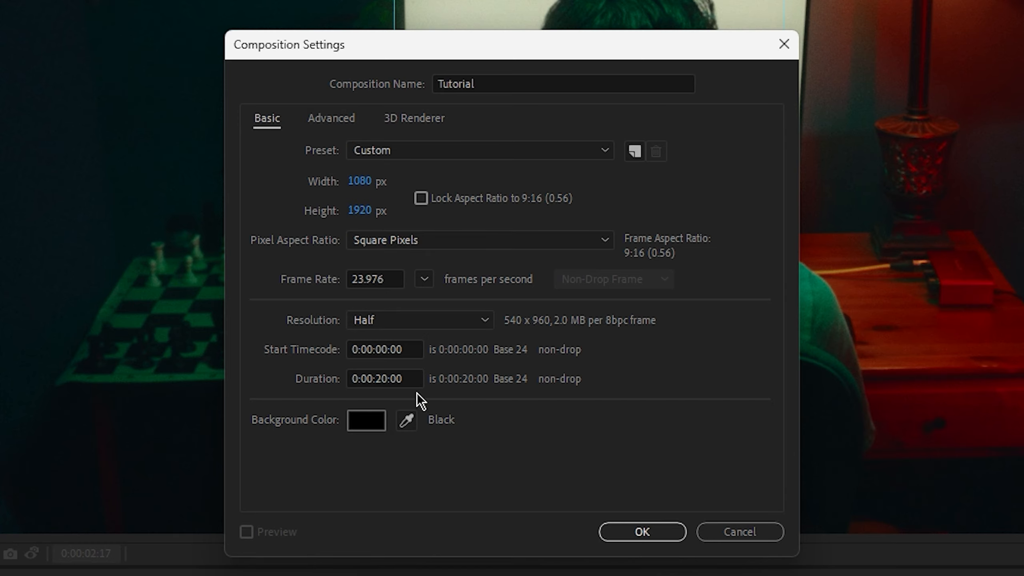
pyautogui.click(648, 529)
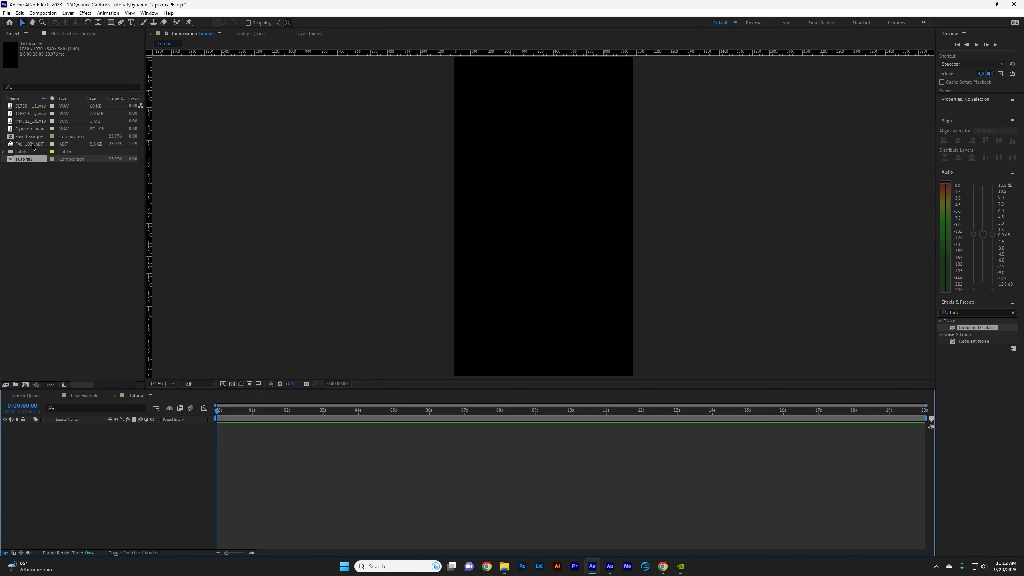
# Add the FX6_1086.MXF footage and the Dynamic Captions Tutorial VO.wav voice-over to the Tutorial timeline.
pyautogui.moveTo(33, 144); pyautogui.dragTo(97, 472)
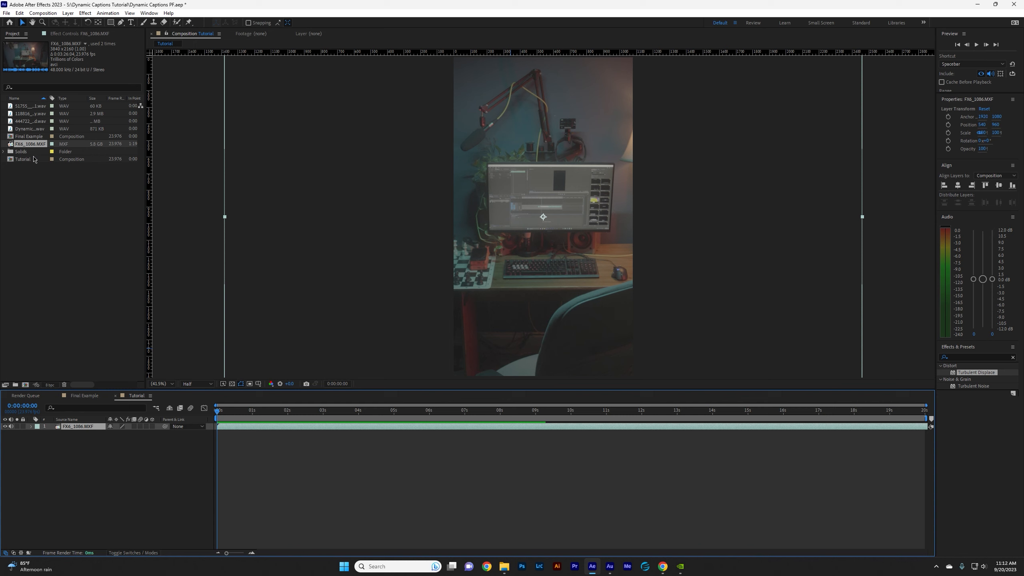
pyautogui.moveTo(30, 129); pyautogui.dragTo(328, 435)
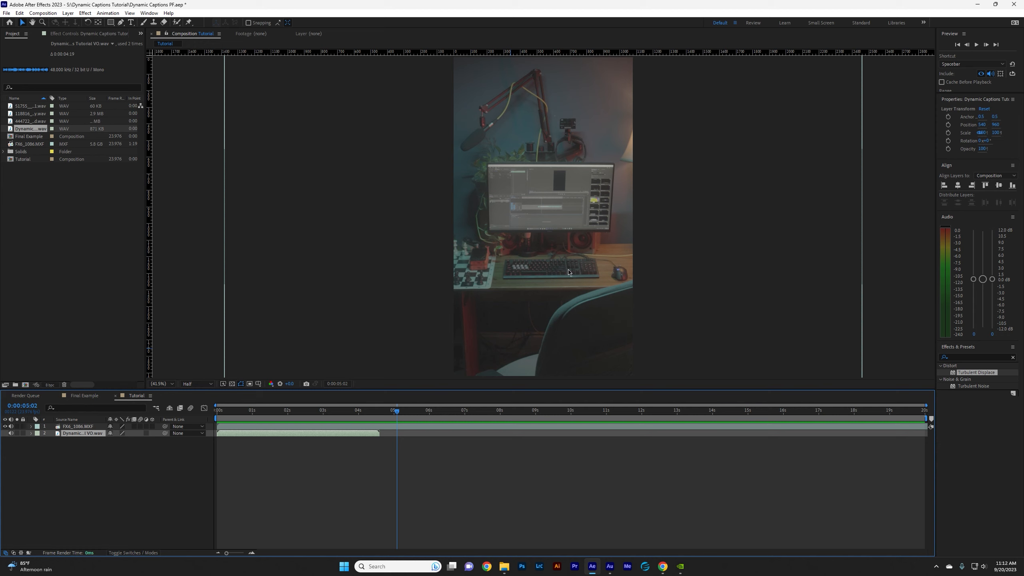
# Split the footage layer at 0:00:05:02 and delete the part before the cut.
pyautogui.hotkey('ctrl', 'Up')
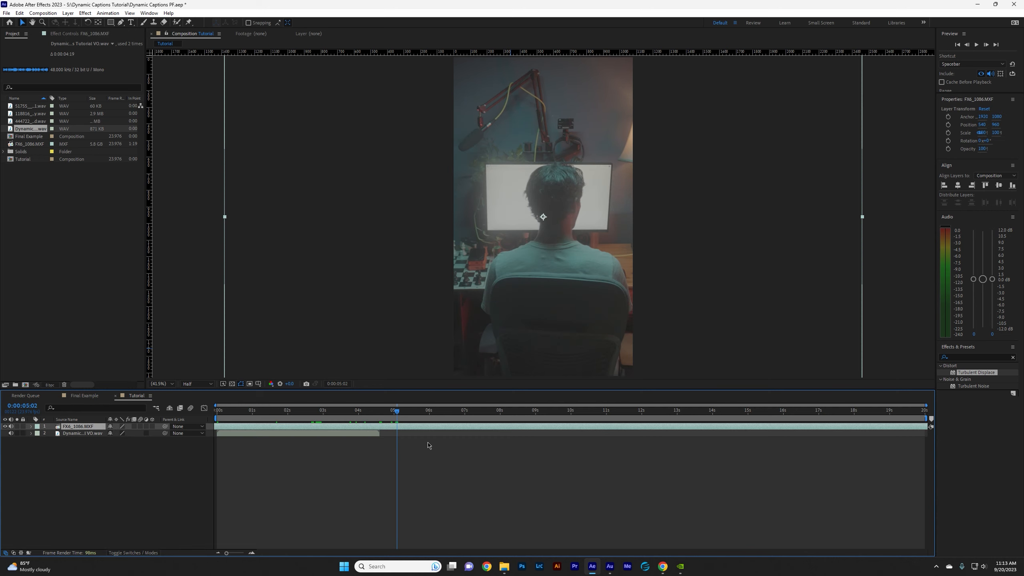
pyautogui.hotkey('ctrl', 'shift', 'd')
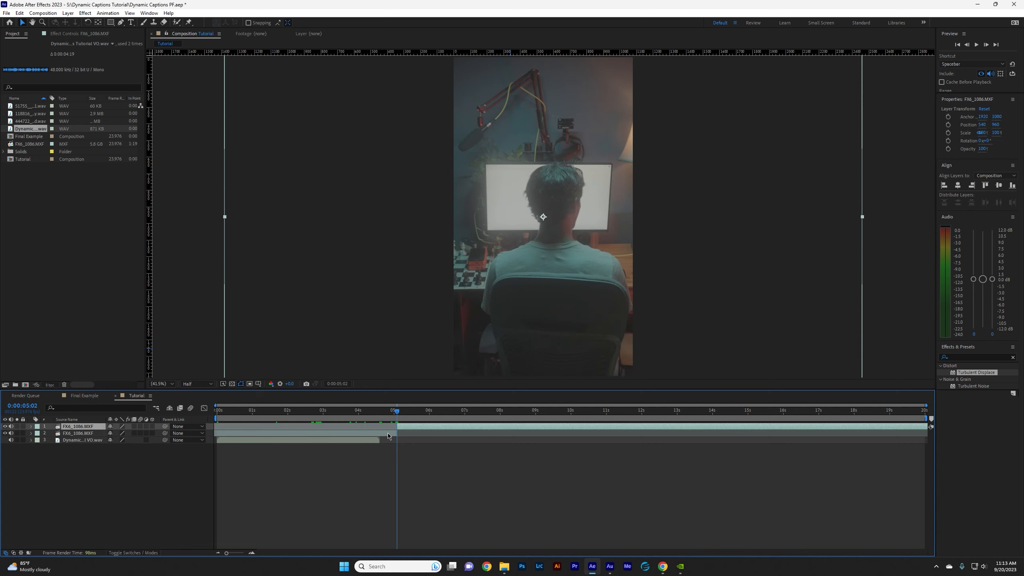
pyautogui.click(388, 434)
pyautogui.press('Delete')
# Move the remaining footage to the start of the composition and shift the voice-over to begin at about 0.6 seconds.
pyautogui.moveTo(421, 427); pyautogui.dragTo(239, 440)
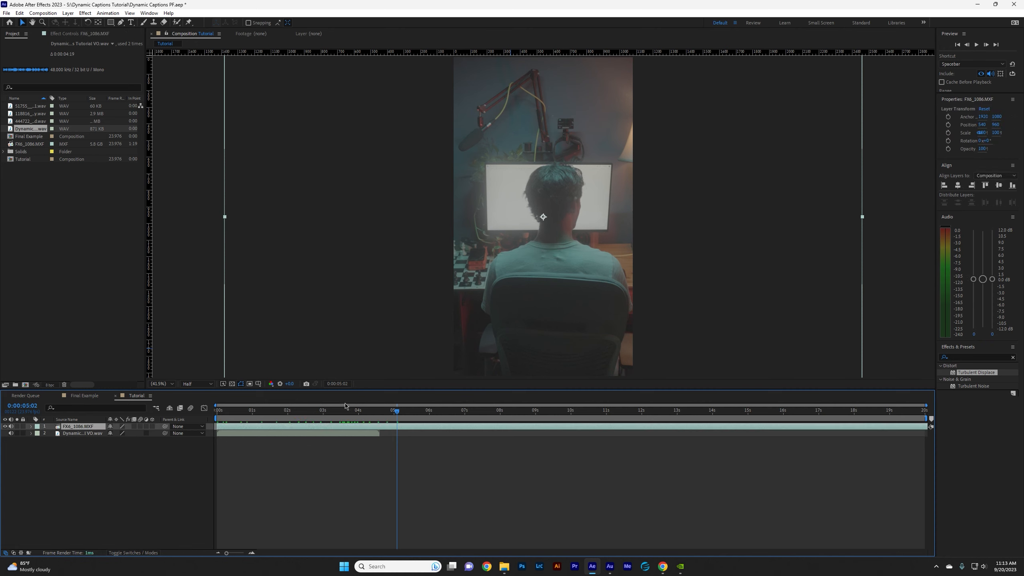
pyautogui.press('Home')
pyautogui.click(232, 434)
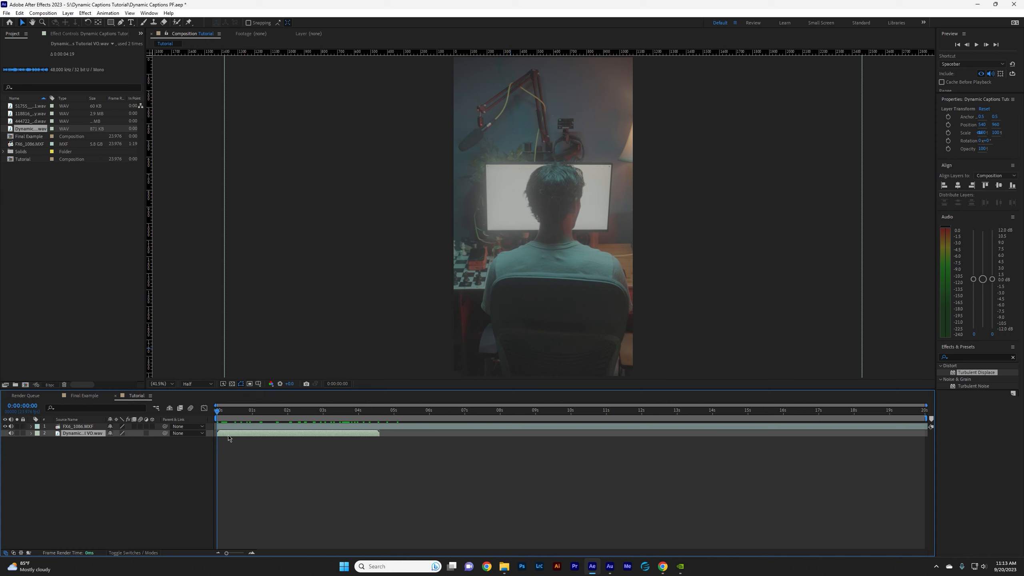
pyautogui.moveTo(228, 434); pyautogui.dragTo(249, 436)
# Trim off the footage after 0:00:06:11 and end the work area at that point.
pyautogui.click(431, 421)
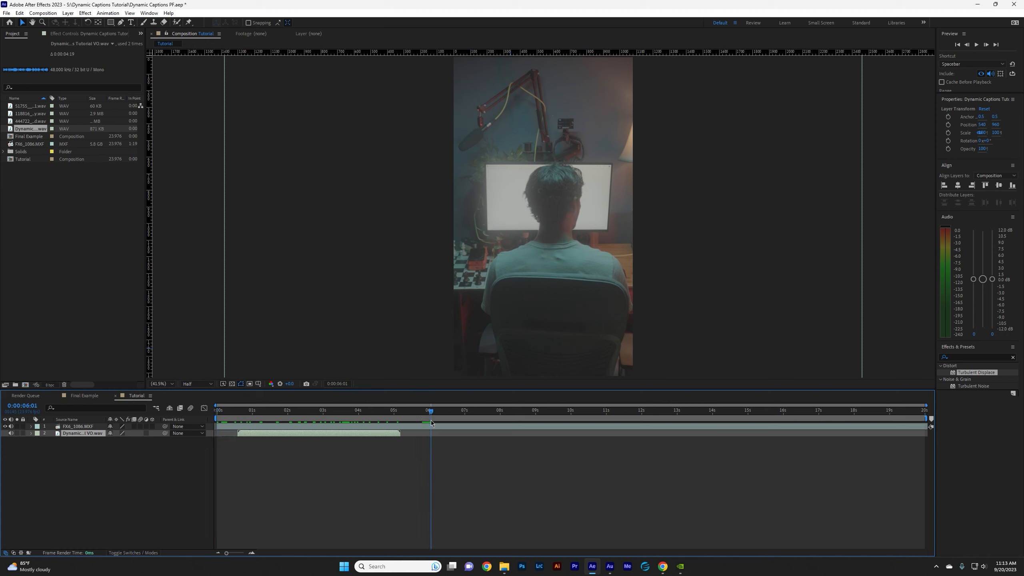
pyautogui.moveTo(431, 421); pyautogui.dragTo(446, 422)
pyautogui.click(462, 428)
pyautogui.hotkey('ctrl', 'shift', 'd')
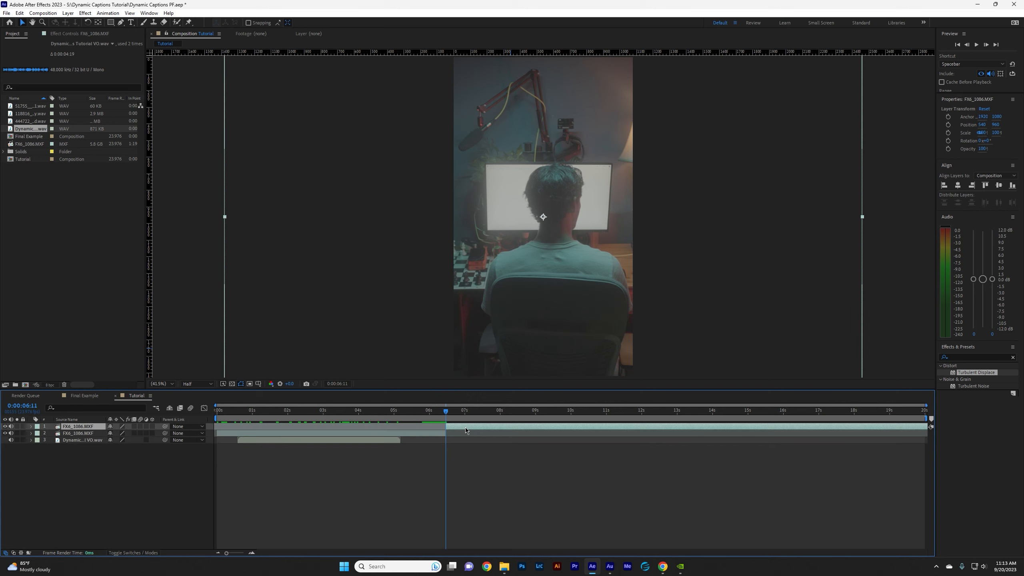
pyautogui.press('Delete')
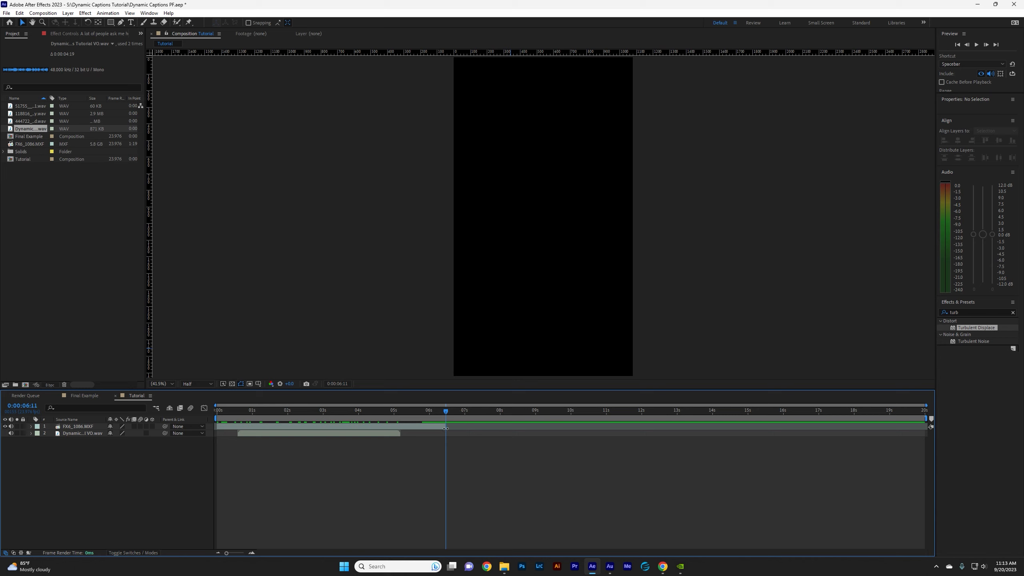
pyautogui.press('n')
pyautogui.moveTo(443, 415); pyautogui.dragTo(381, 420)
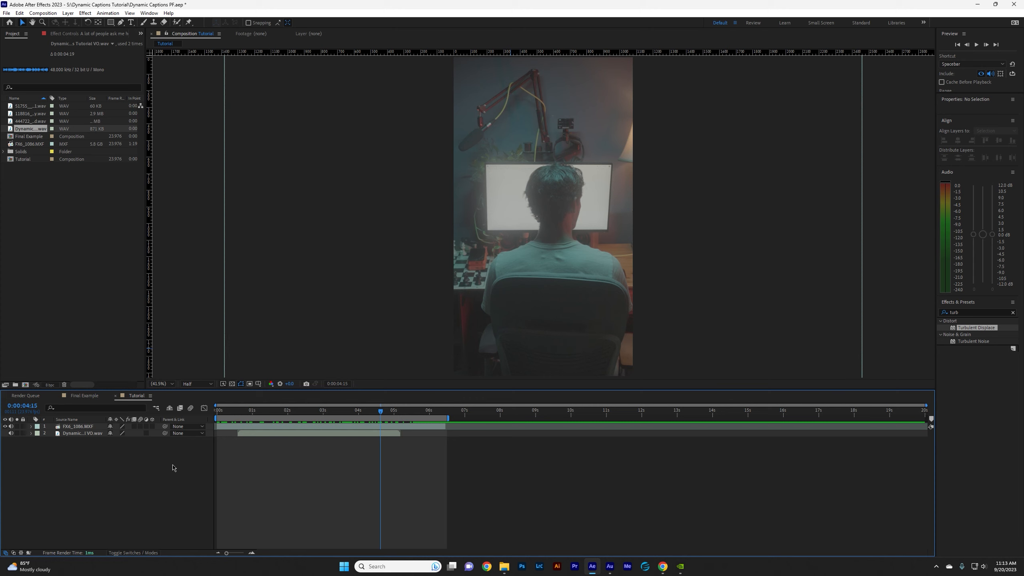
# Create an adjustment layer above the footage and rename it LUT.
pyautogui.rightClick(124, 454)
pyautogui.moveTo(155, 356)
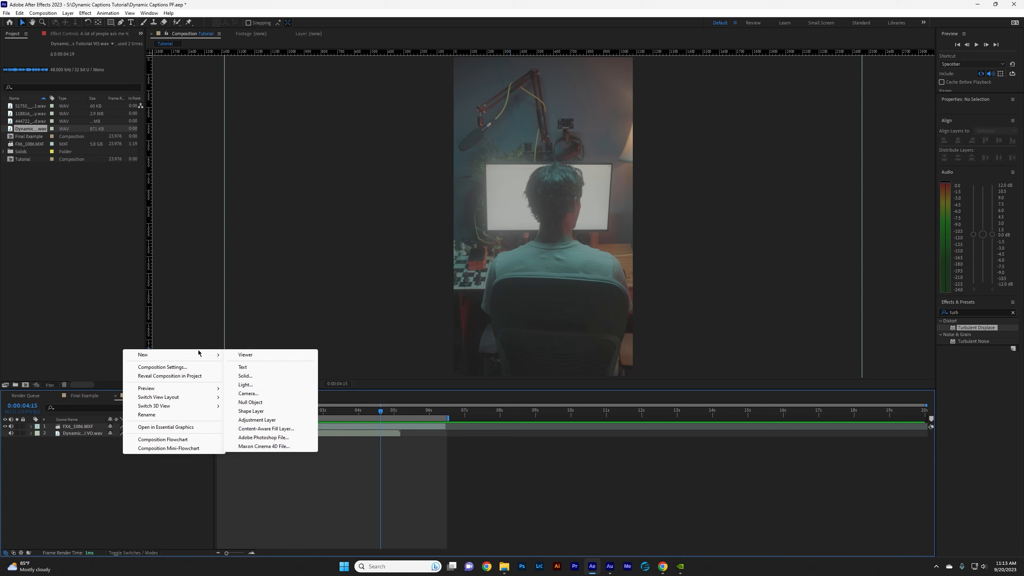
pyautogui.click(268, 420)
pyautogui.rightClick(103, 433)
pyautogui.click(136, 421)
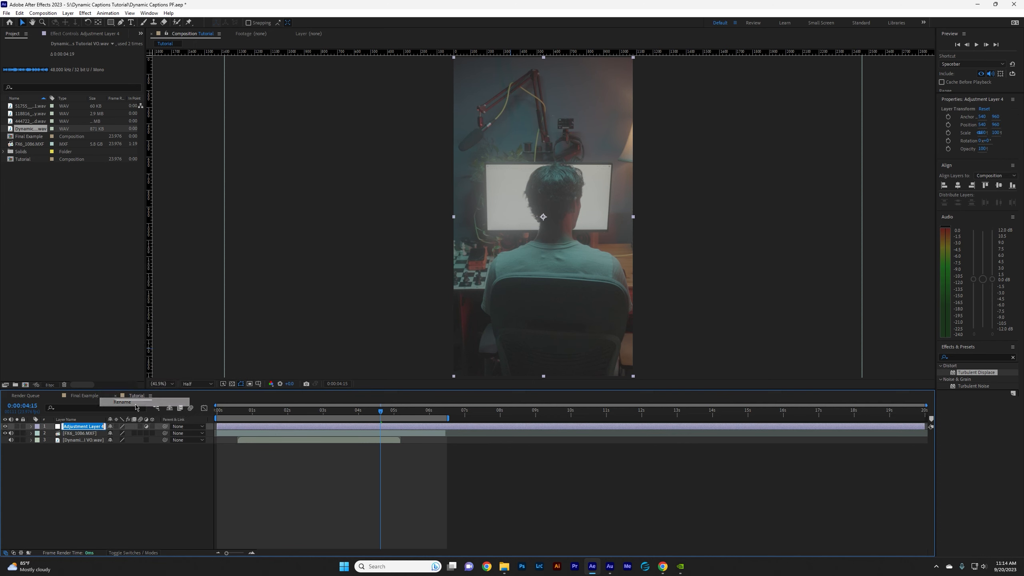
pyautogui.write('LUT')
pyautogui.press('Return')
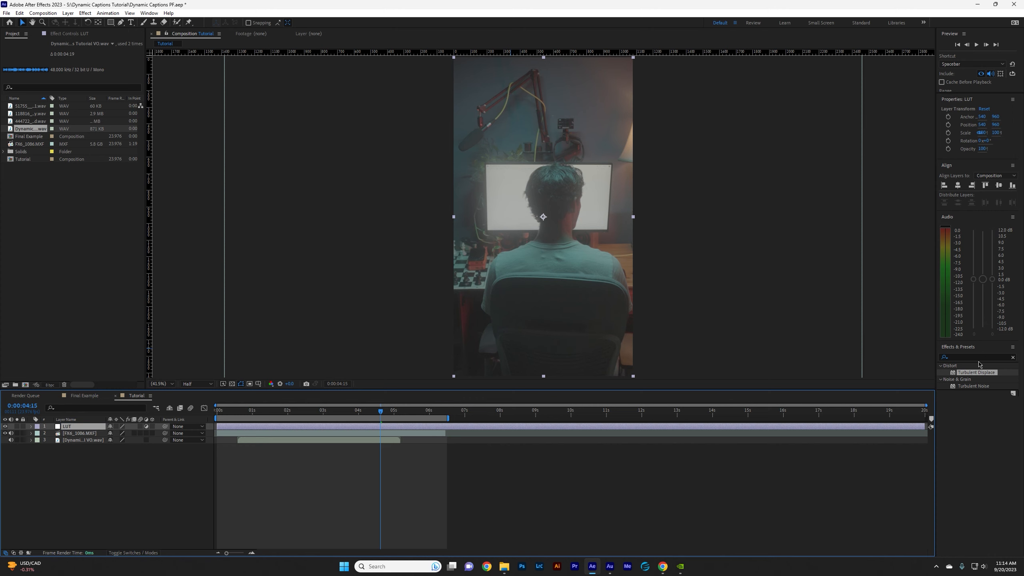
# Find the Lumetri Color effect and apply it to the LUT adjustment layer.
pyautogui.click(974, 358)
pyautogui.write('Lume')
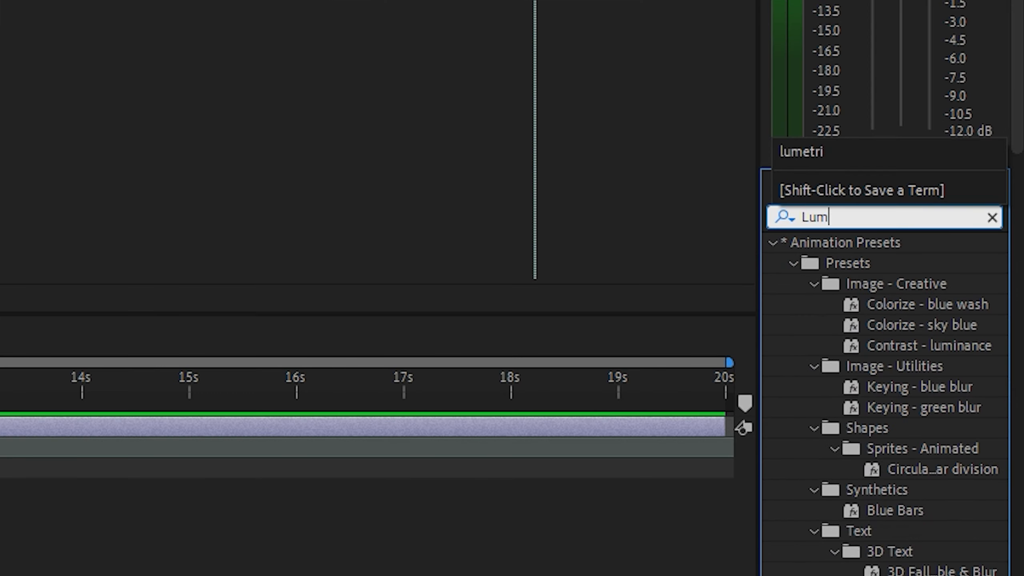
pyautogui.moveTo(873, 267); pyautogui.dragTo(89, 427)
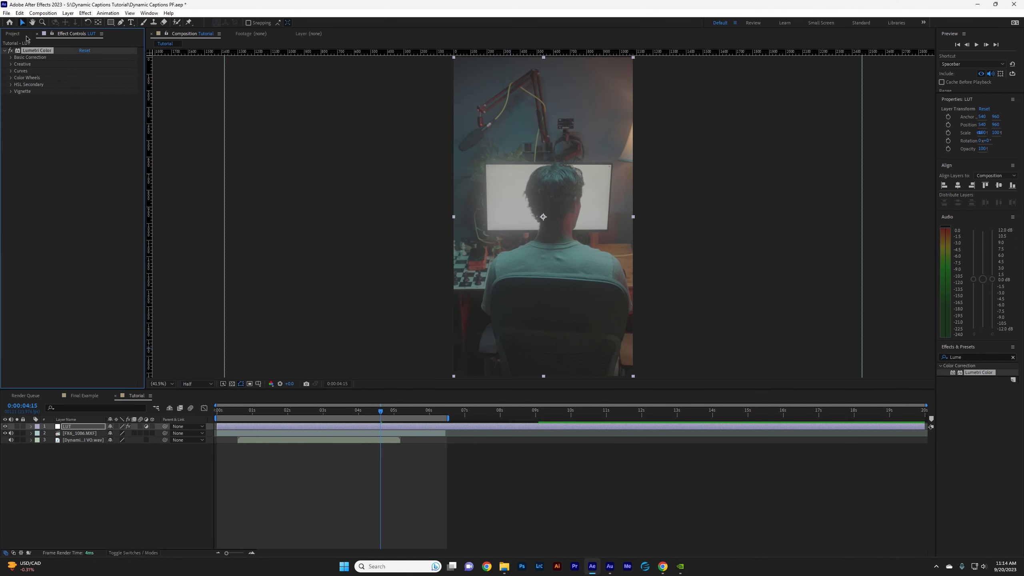
# Load Utopia Fs7 SL3.cube from the Phantom Luts folder as the Input LUT in Lumetri Color's Basic Correction.
pyautogui.click(26, 94)
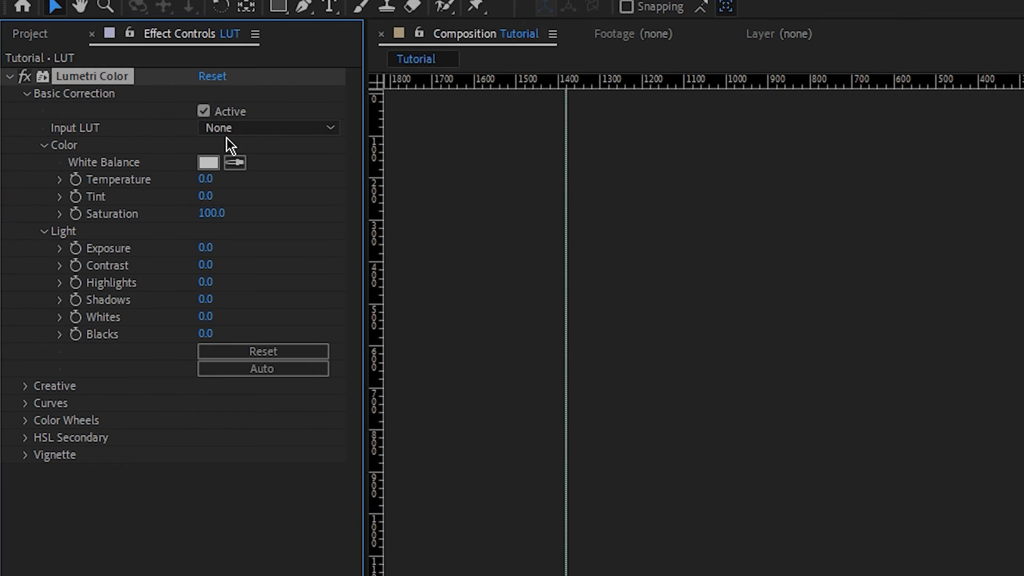
pyautogui.click(243, 130)
pyautogui.click(274, 194)
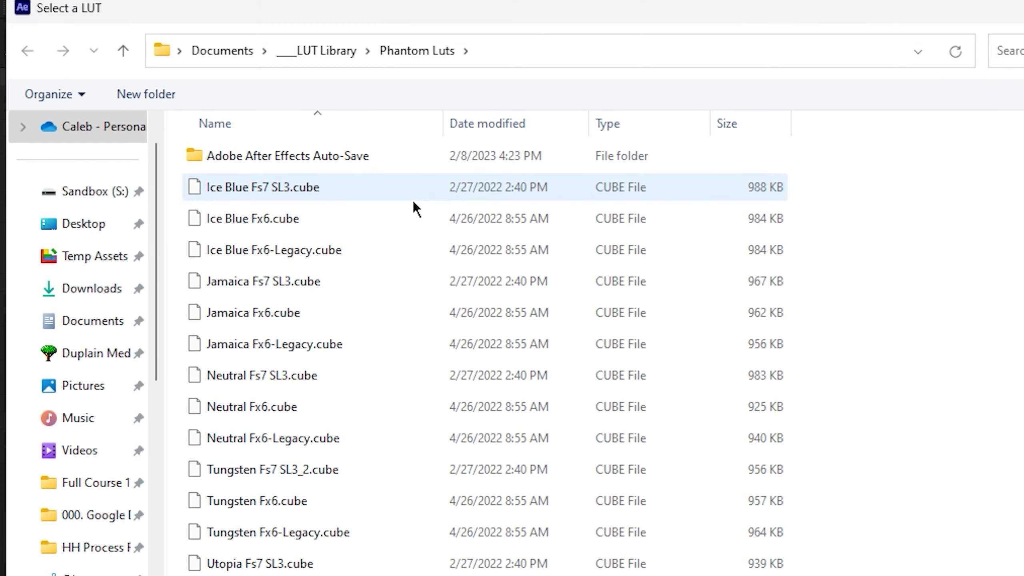
pyautogui.doubleClick(260, 560)
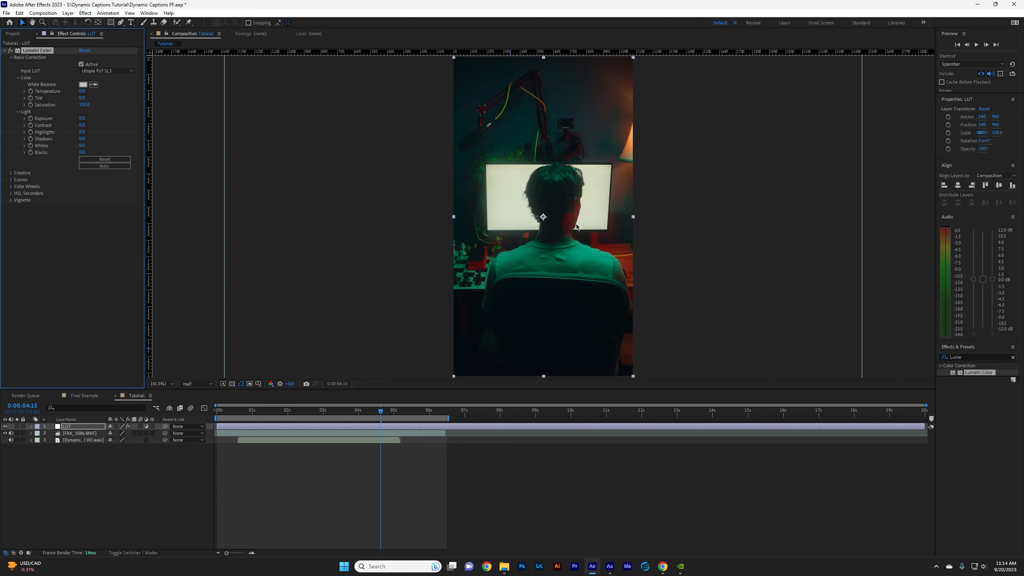
pyautogui.click(352, 260)
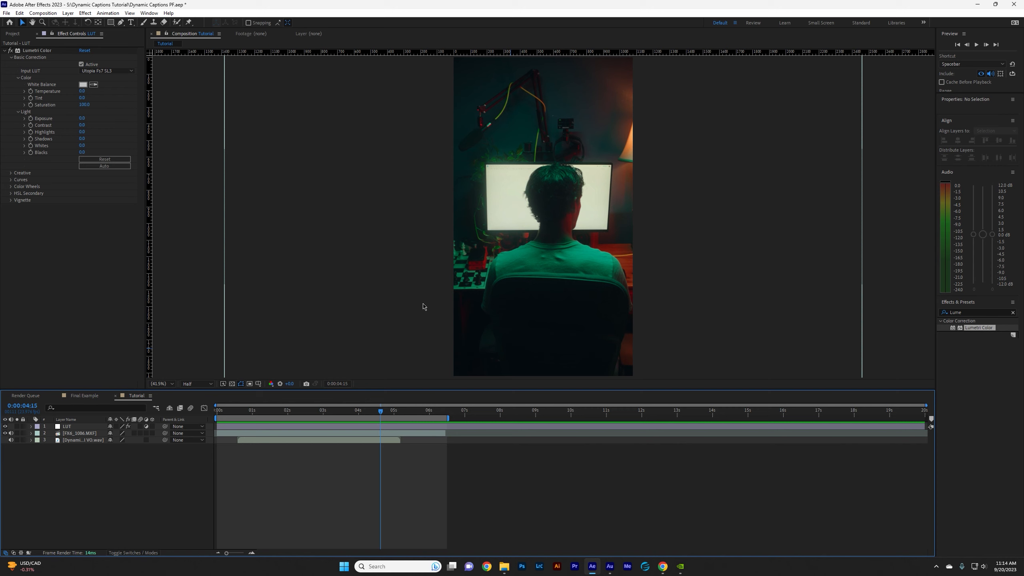
# Create another adjustment layer above the LUT layer and rename it Grain.
pyautogui.rightClick(196, 362)
pyautogui.moveTo(137, 370)
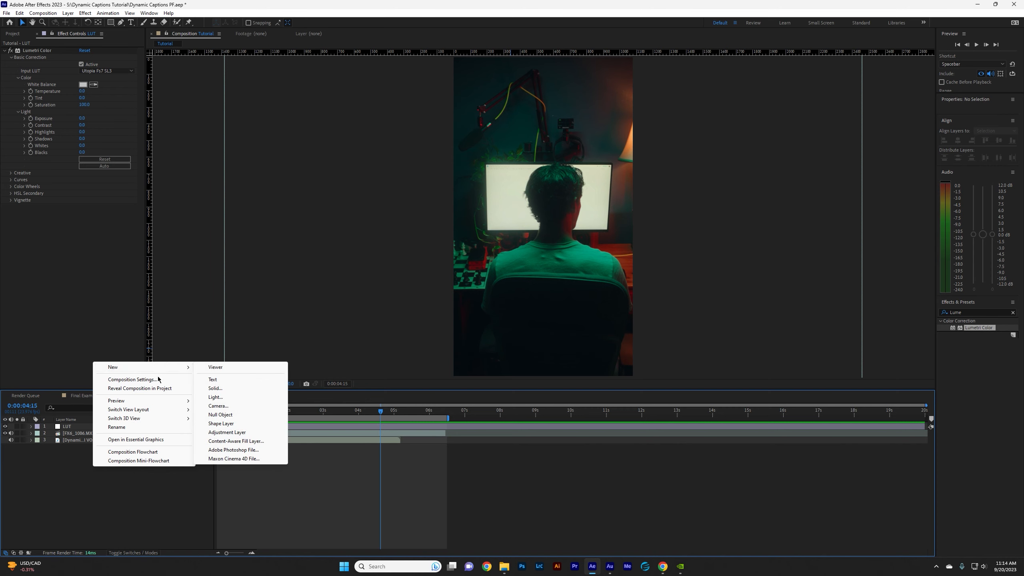
pyautogui.click(224, 433)
pyautogui.rightClick(94, 427)
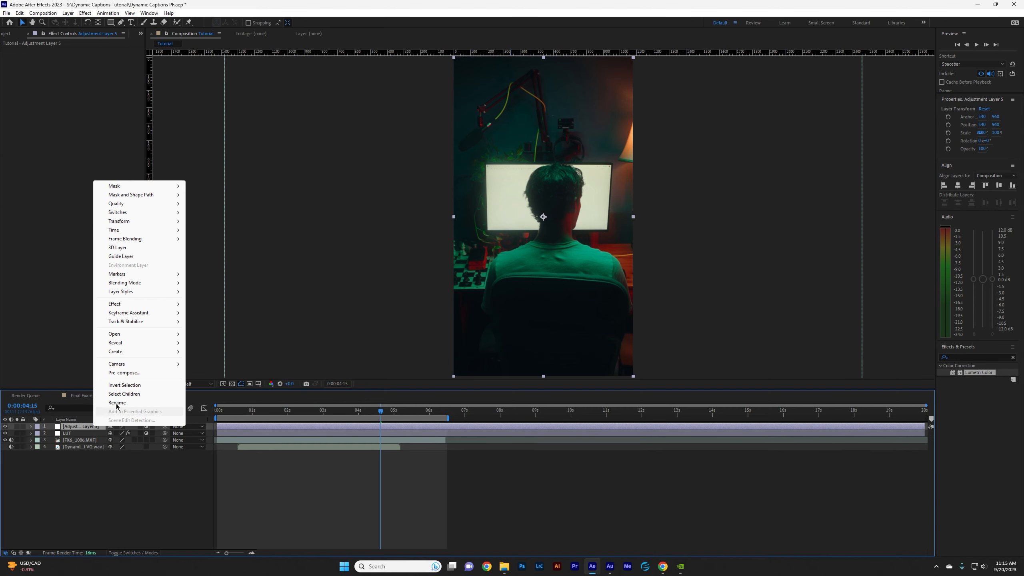
pyautogui.click(117, 403)
pyautogui.write('Grain')
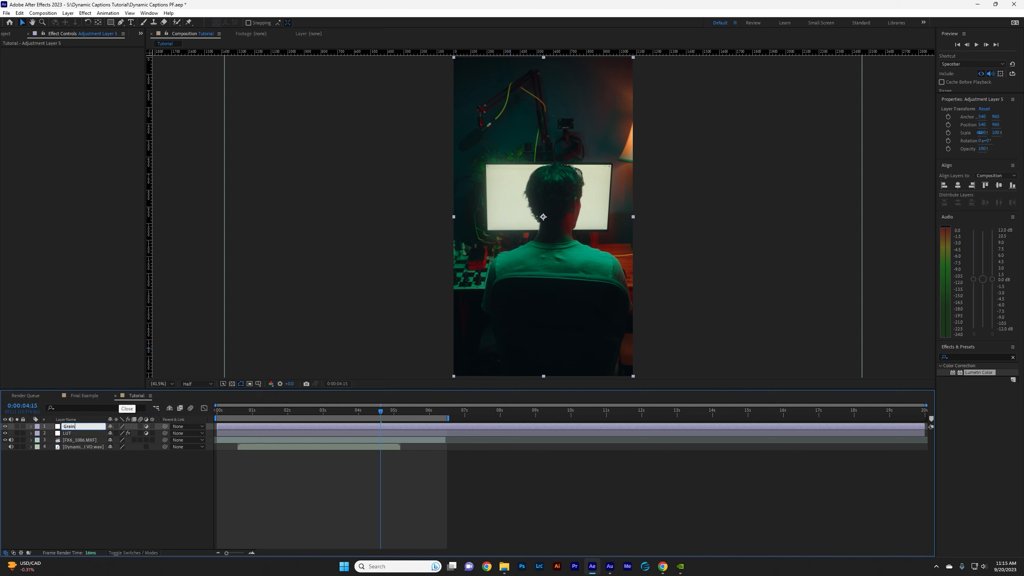
pyautogui.press('Return')
# Apply FilmConvert Nitrate to the Grain layer with Film Chroma at 0% and a slightly reduced grain strength.
pyautogui.click(991, 357)
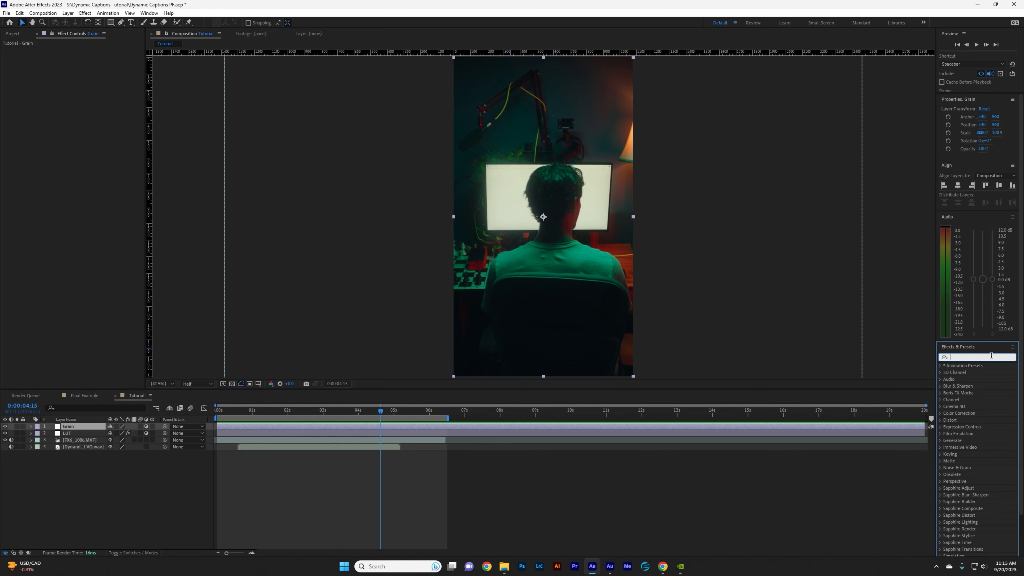
pyautogui.write('Filmc')
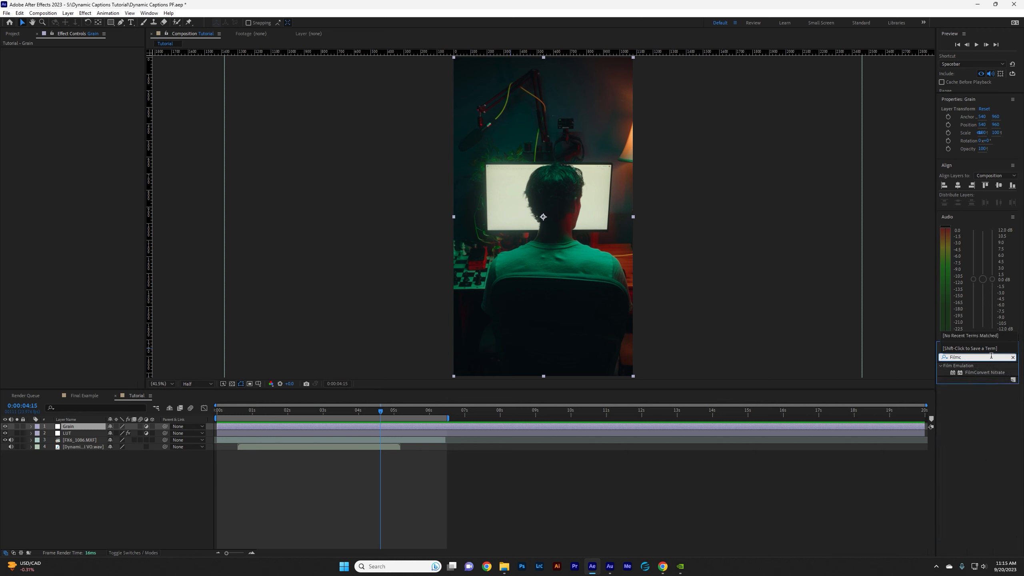
pyautogui.moveTo(985, 372); pyautogui.dragTo(71, 431)
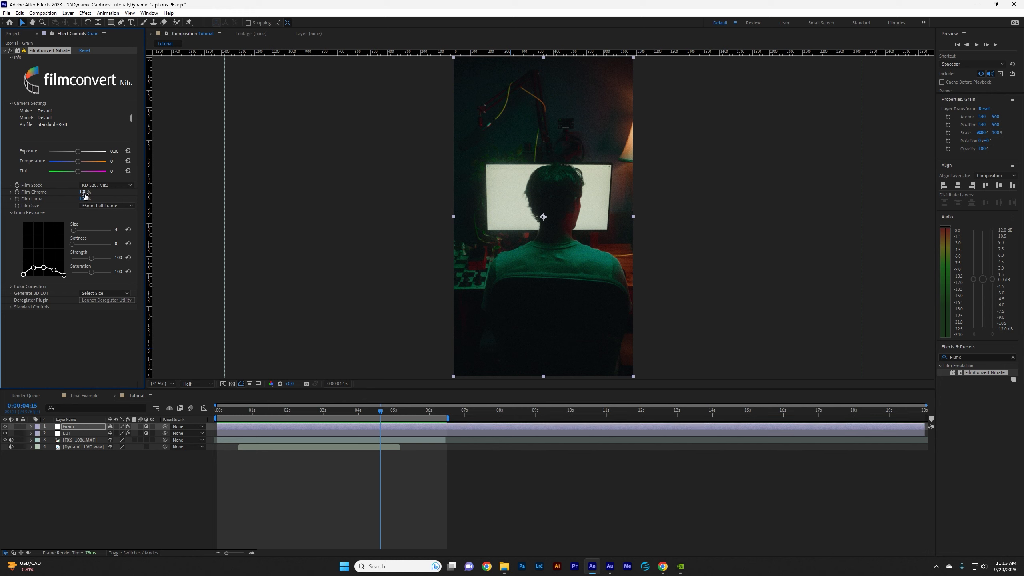
pyautogui.moveTo(84, 192); pyautogui.dragTo(62, 199)
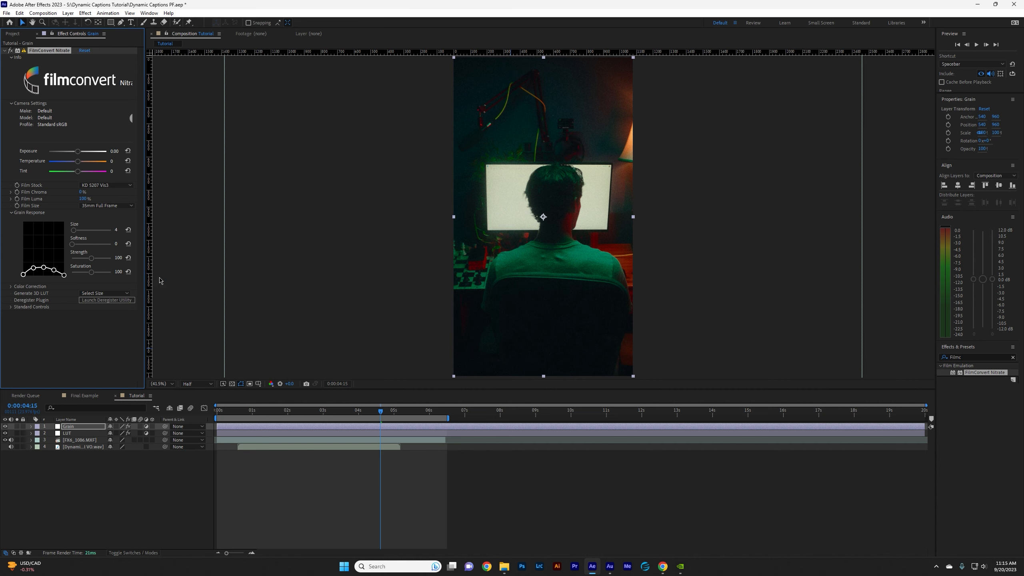
pyautogui.moveTo(91, 258); pyautogui.dragTo(86, 260)
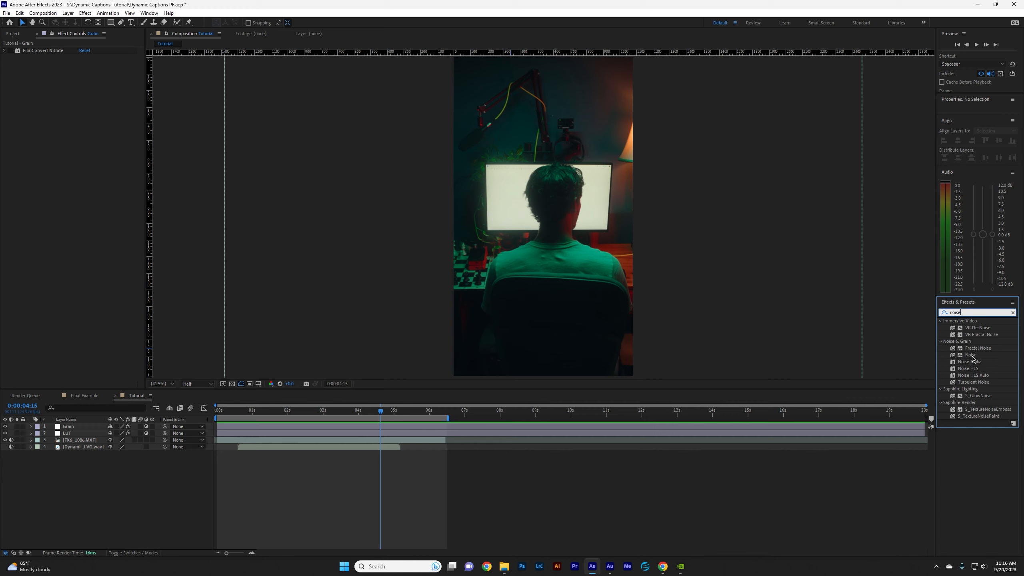
# Try the Noise effect on the Grain layer with a small amount of noise, and delete that effect.
pyautogui.moveTo(971, 357); pyautogui.dragTo(59, 188)
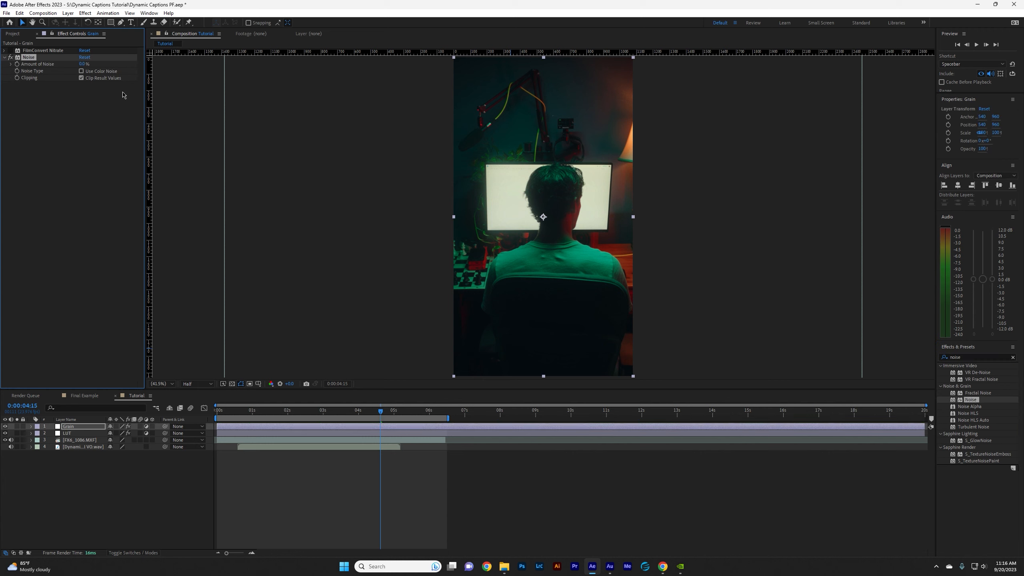
pyautogui.moveTo(84, 64); pyautogui.dragTo(89, 65)
pyautogui.press('Delete')
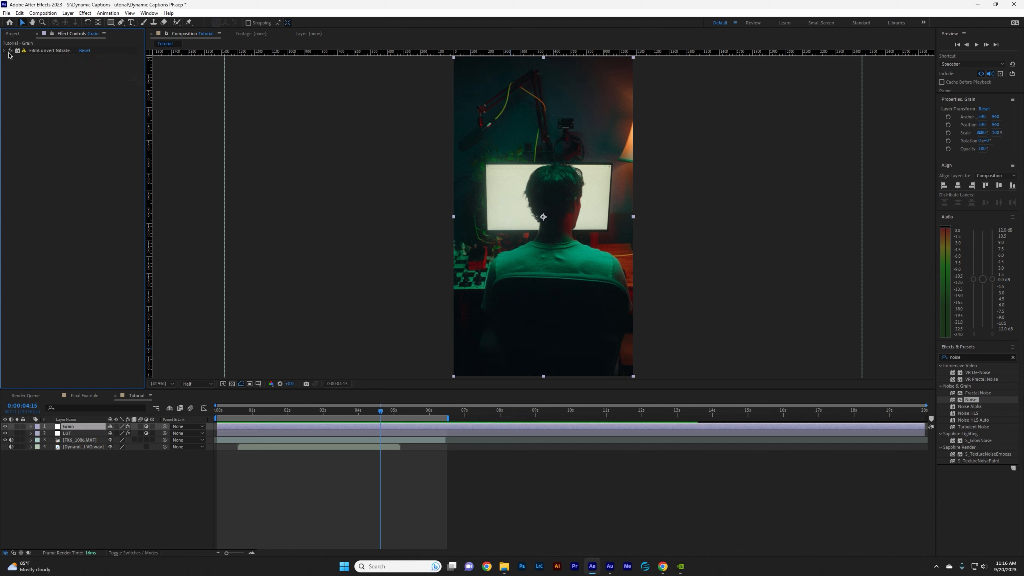
# Reveal the audio waveform of the voice-over layer and place the playhead near the start of the speech.
pyautogui.moveTo(380, 411); pyautogui.dragTo(253, 439)
pyautogui.click(249, 447)
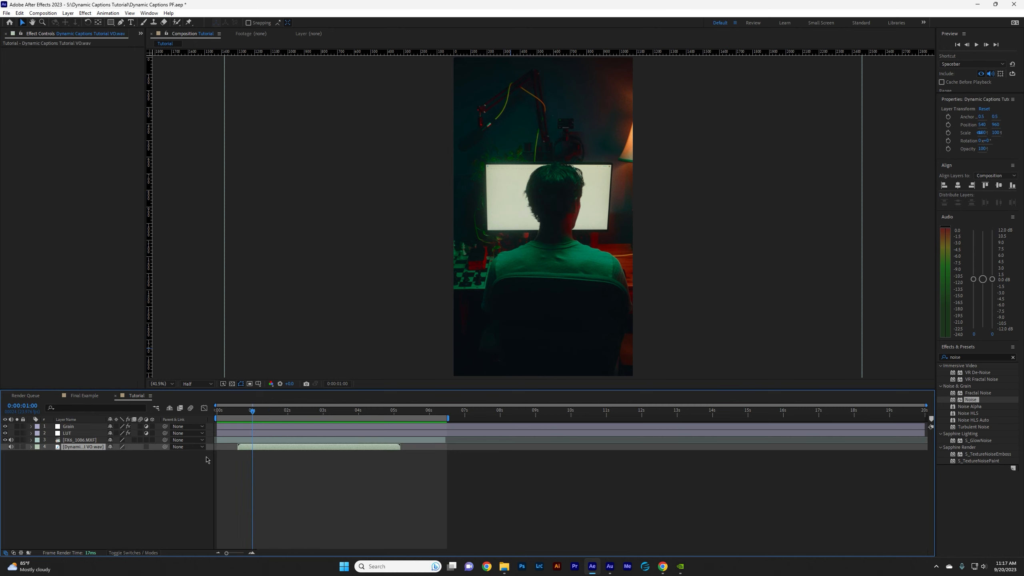
pyautogui.press('l')
pyautogui.press('l')
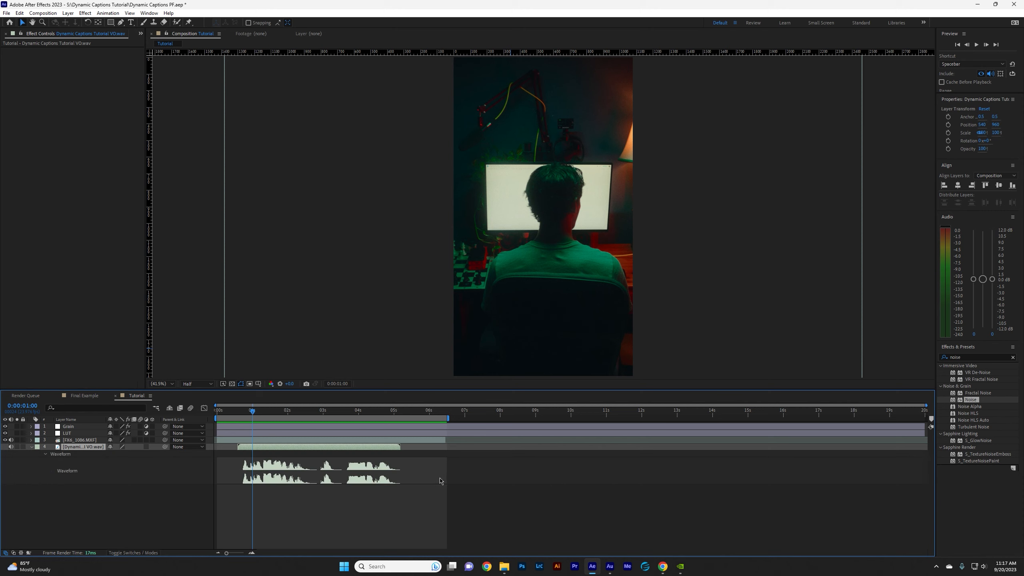
# Add markers on the voice-over layer where each phrase begins, at 0:00:00:19, 0:00:03:01 and 0:00:03:17.
pyautogui.click(245, 411)
pyautogui.click(325, 411)
pyautogui.moveTo(351, 412); pyautogui.dragTo(349, 413)
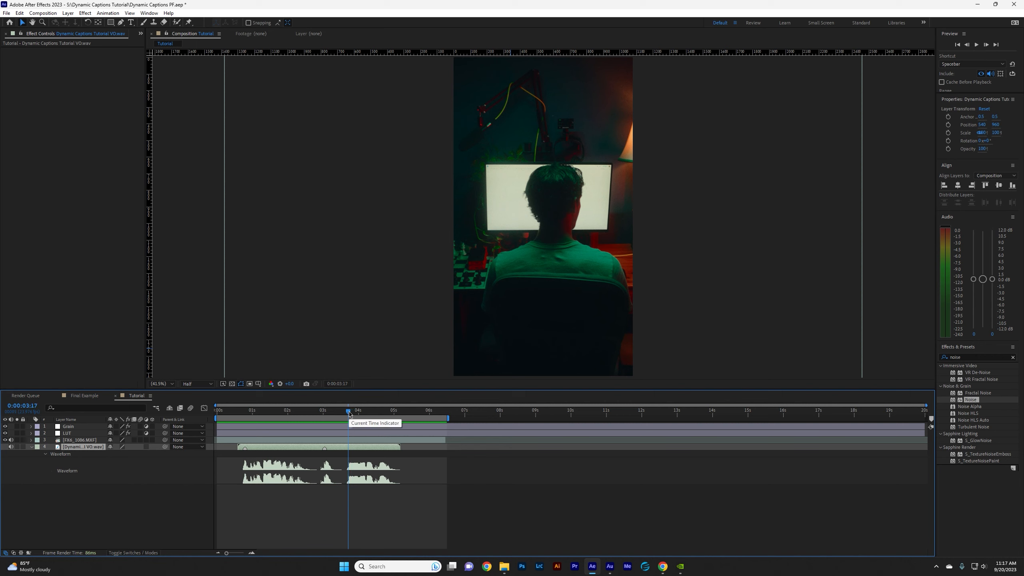
# Add a text layer over the monitor with the placeholder word "Text".
pyautogui.hotkey('ctrl', 't')
pyautogui.click(504, 194)
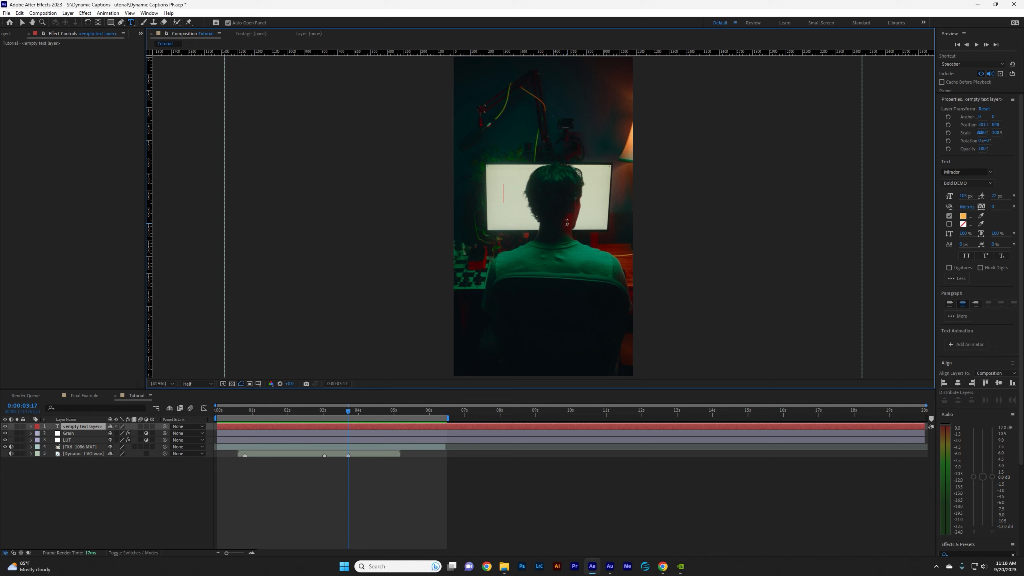
pyautogui.write('Text')
pyautogui.click(22, 22)
# Play the first phrase from 0:00:00:19 and caption it "A lot of people ask me how I animate my captions...".
pyautogui.moveTo(252, 411); pyautogui.dragTo(244, 416)
pyautogui.press('space')
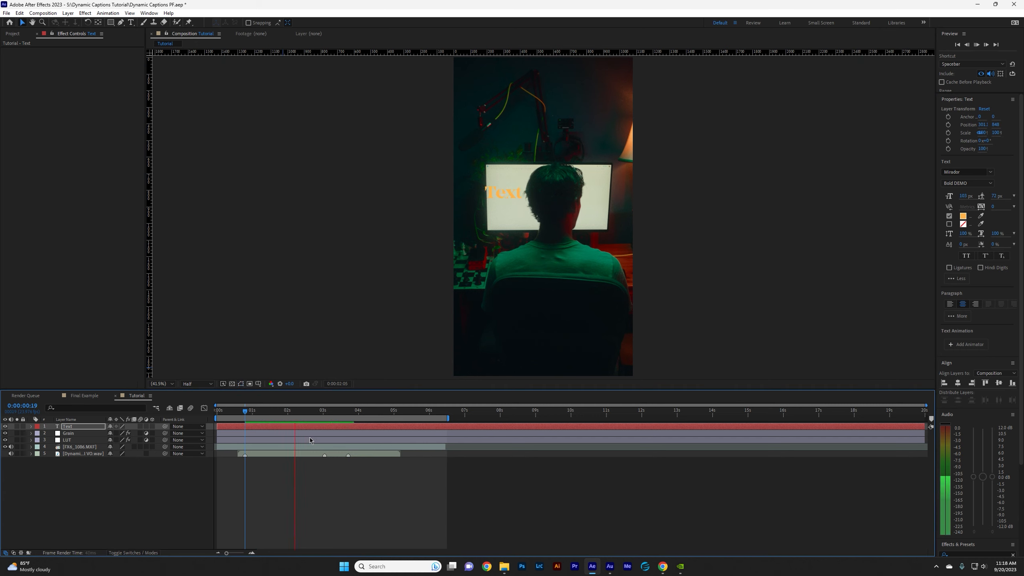
pyautogui.press('space')
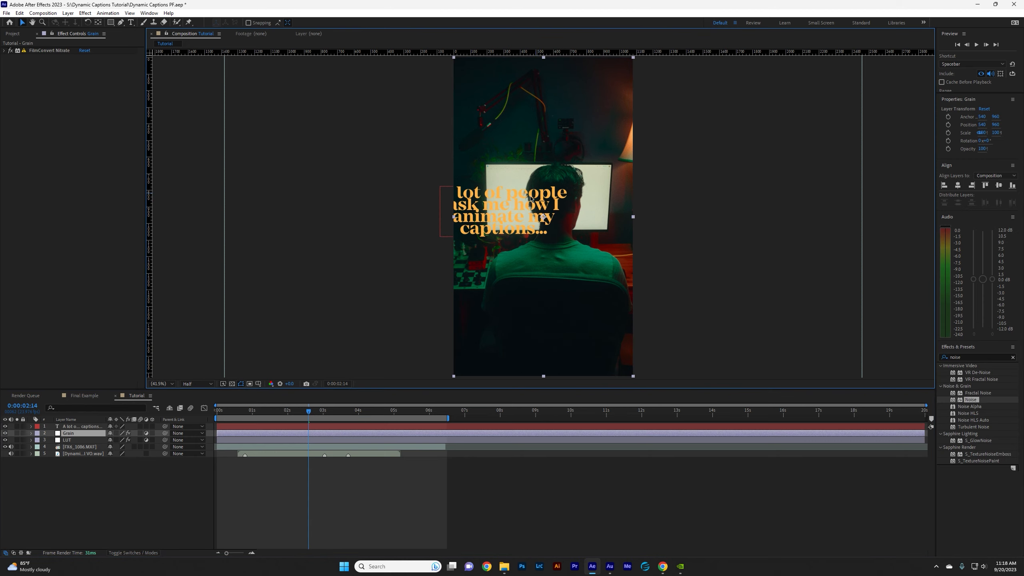
# Center the caption layer horizontally and vertically in the composition.
pyautogui.click(75, 427)
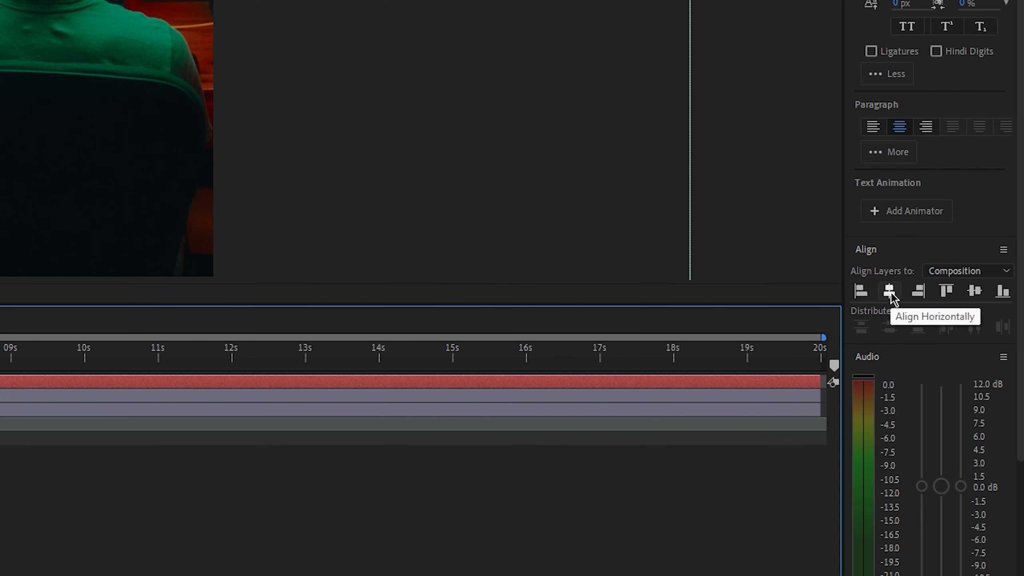
pyautogui.click(960, 384)
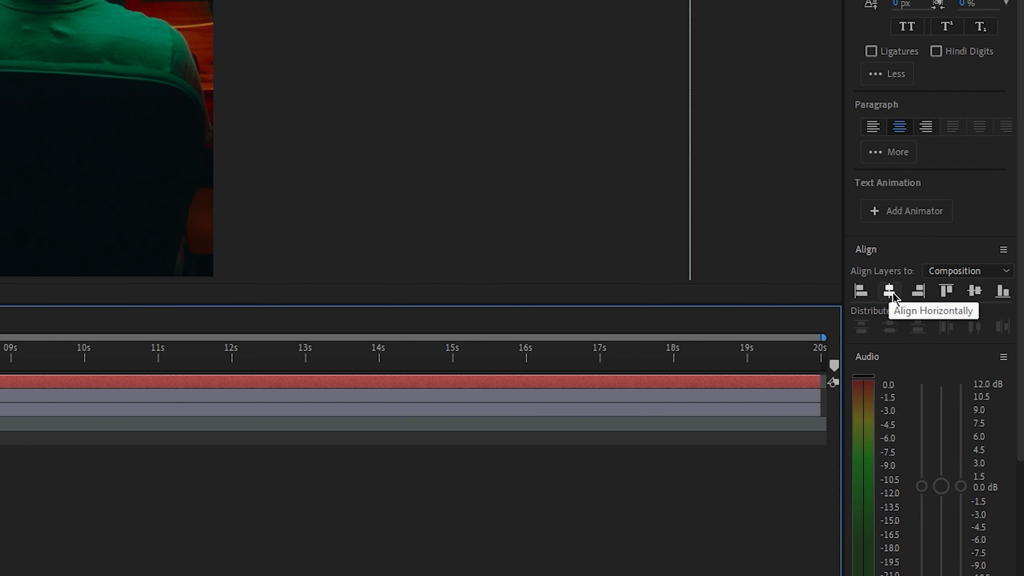
pyautogui.click(889, 291)
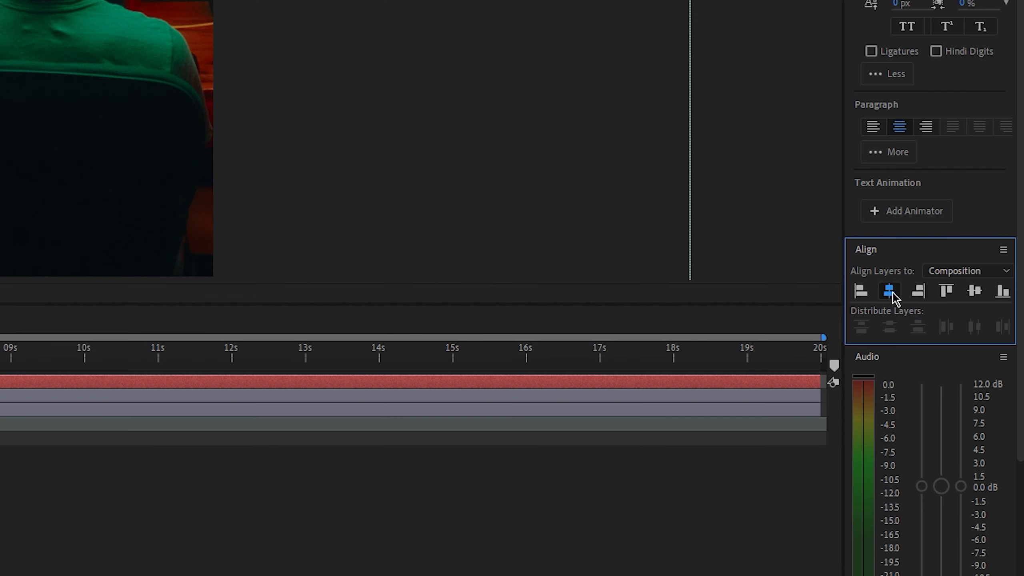
pyautogui.click(975, 291)
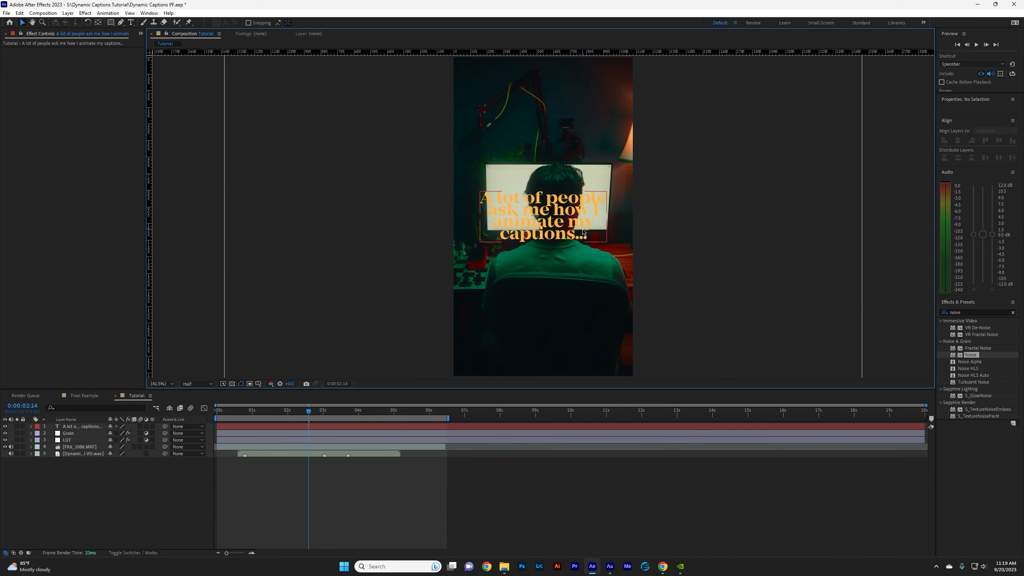
# Apply Drop Shadow to the caption layer with Opacity 20% and Distance 11.
pyautogui.hotkey('ctrl', '5')
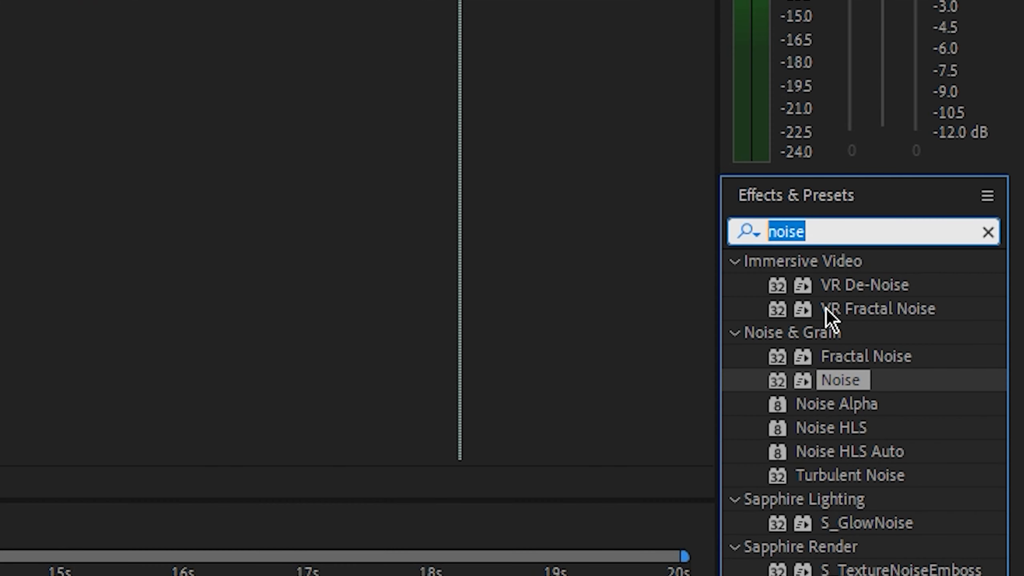
pyautogui.write('drop sh')
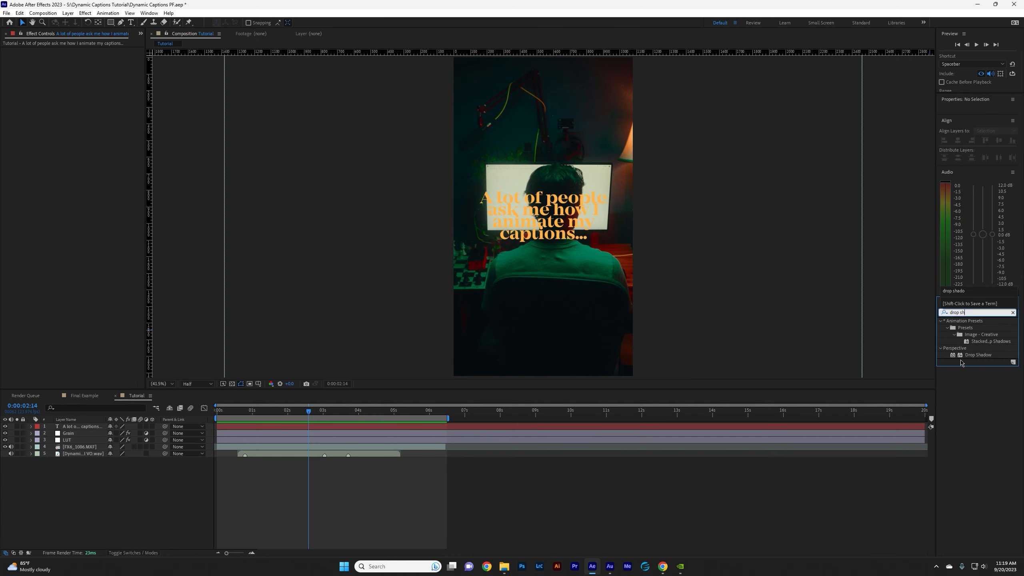
pyautogui.moveTo(978, 354); pyautogui.dragTo(84, 426)
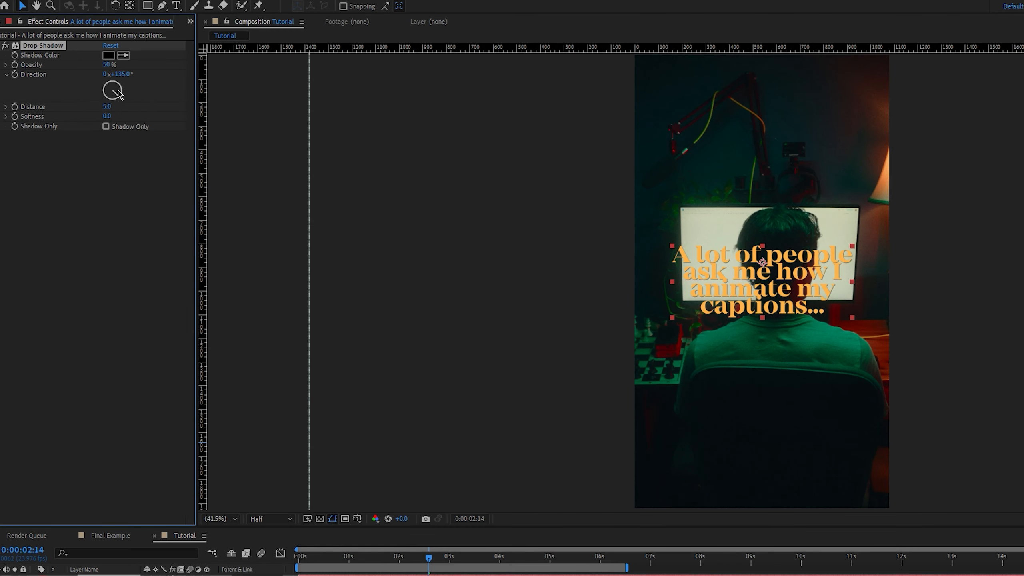
pyautogui.click(105, 65)
pyautogui.write('20')
pyautogui.press('Return')
pyautogui.moveTo(105, 109); pyautogui.dragTo(108, 107)
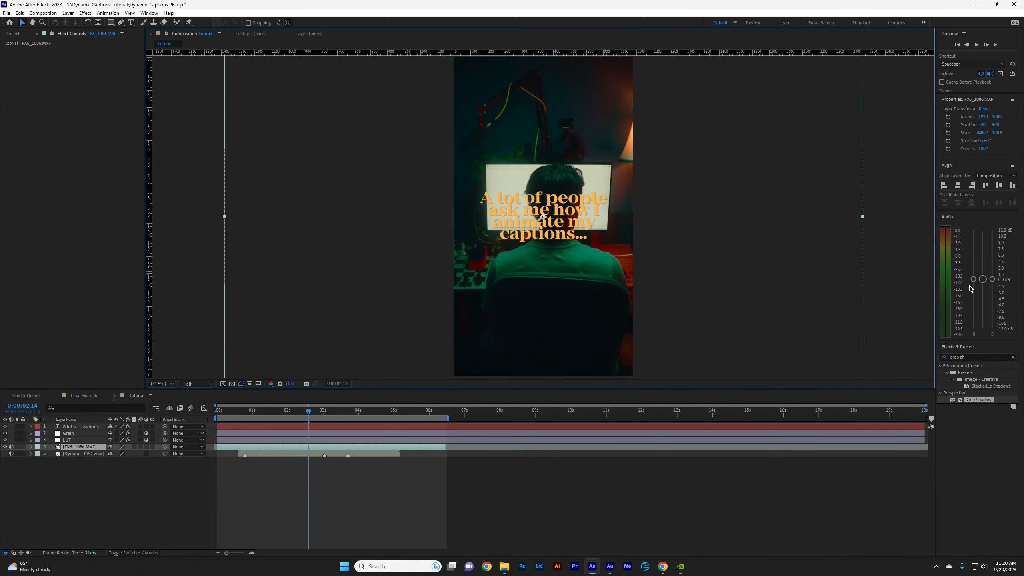
# Apply Gaussian Blur to the caption layer with Blurriness 2.
pyautogui.hotkey('ctrl', '5')
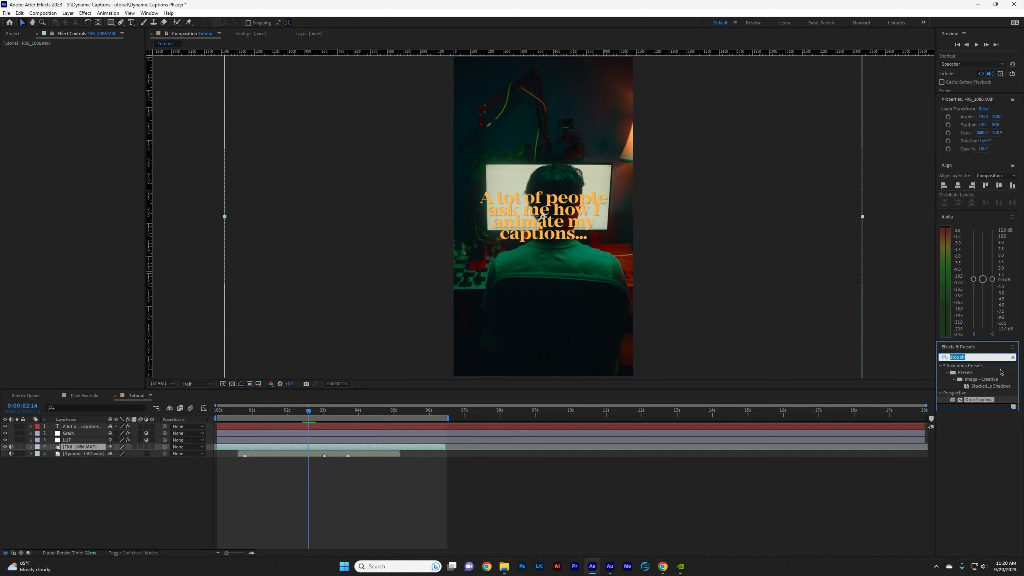
pyautogui.write('gauss')
pyautogui.moveTo(979, 373); pyautogui.dragTo(85, 431)
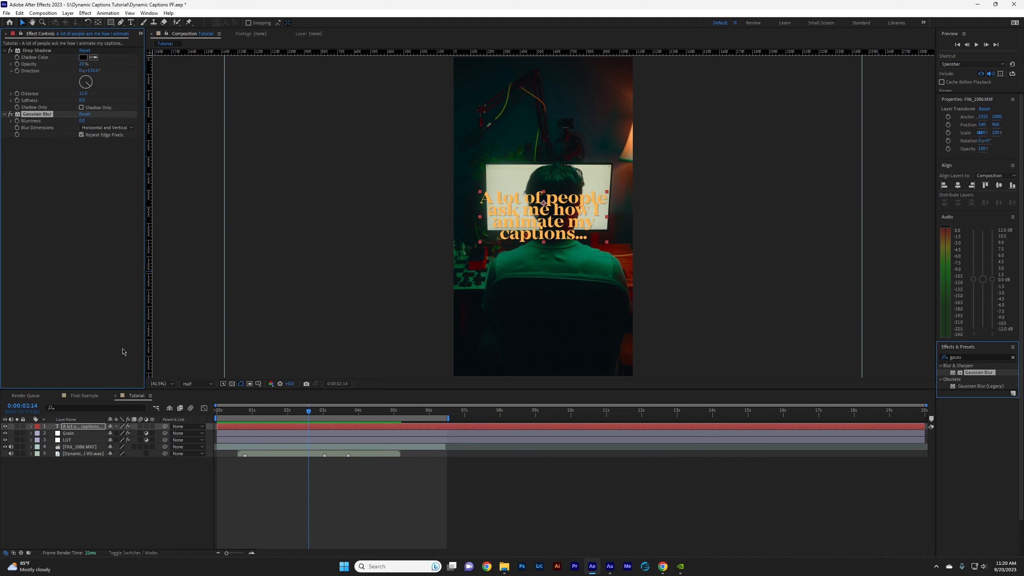
pyautogui.click(83, 121)
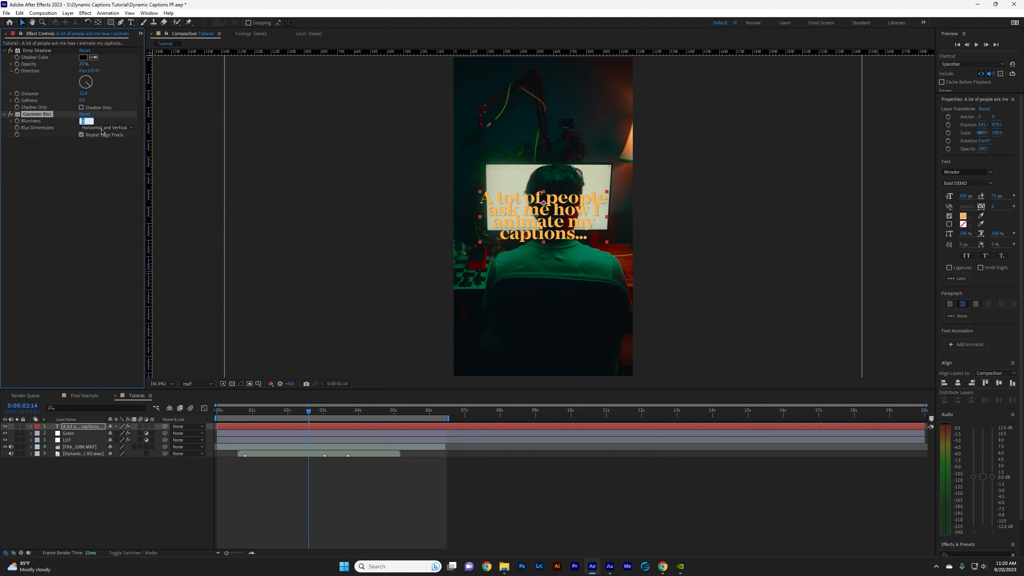
pyautogui.press('Return')
pyautogui.click(85, 121)
pyautogui.write('2')
pyautogui.press('Return')
pyautogui.click(702, 222)
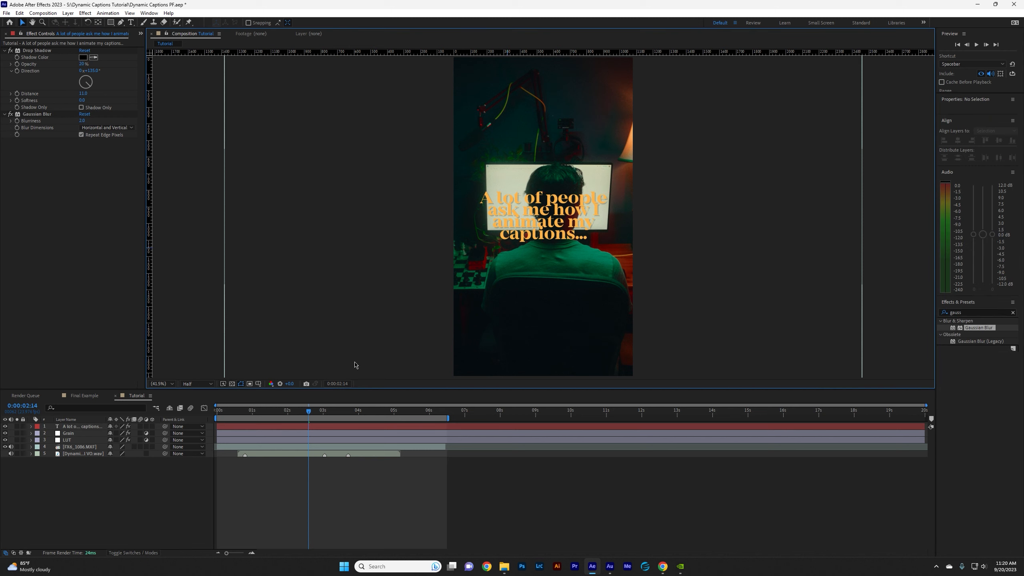
# Move the caption below the Grain layer, trim it to run from 0:00:00:19 to 0:00:03:01, and play back its timing.
pyautogui.moveTo(85, 426); pyautogui.dragTo(90, 439)
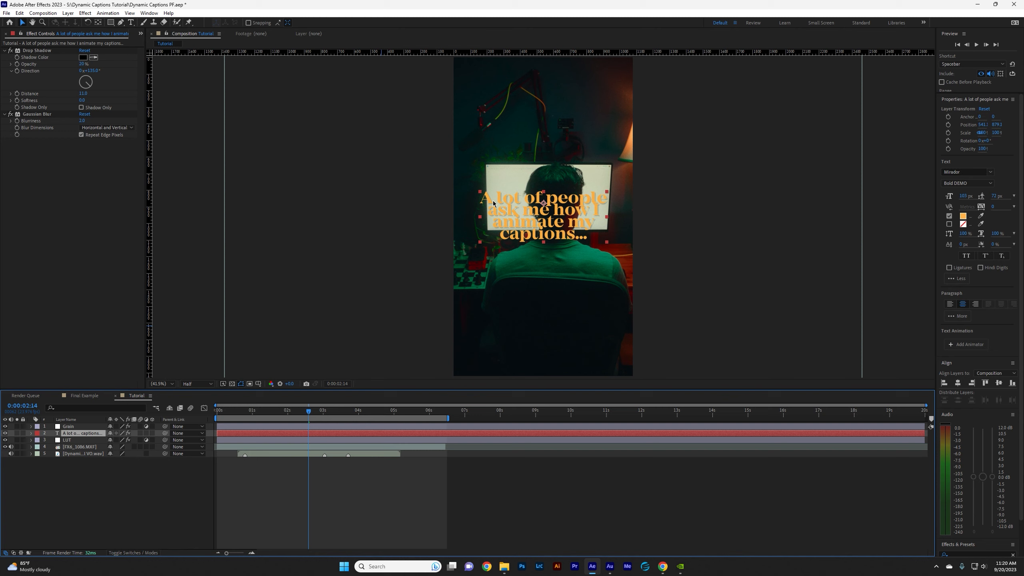
pyautogui.click(245, 410)
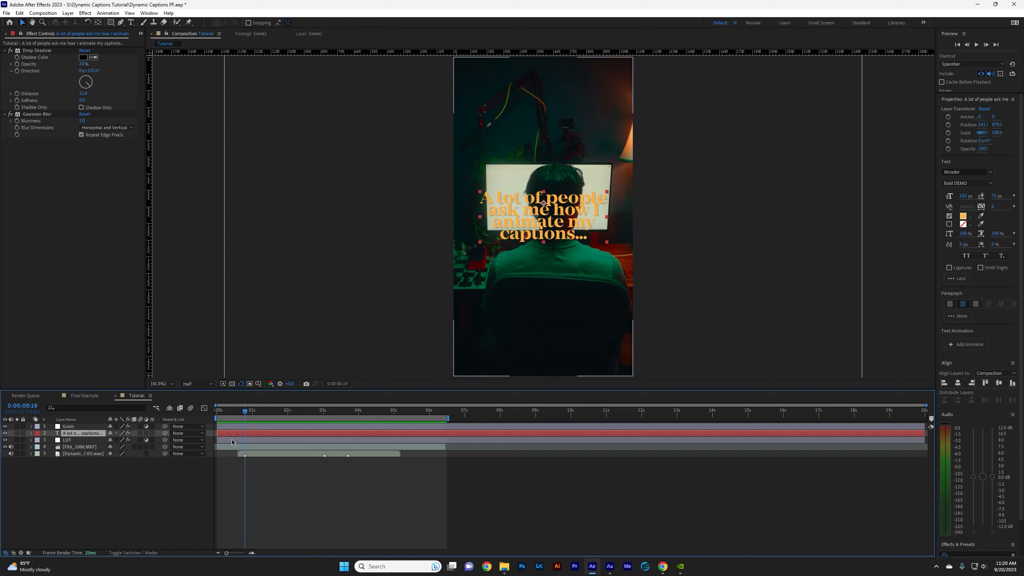
pyautogui.moveTo(218, 433); pyautogui.dragTo(245, 436)
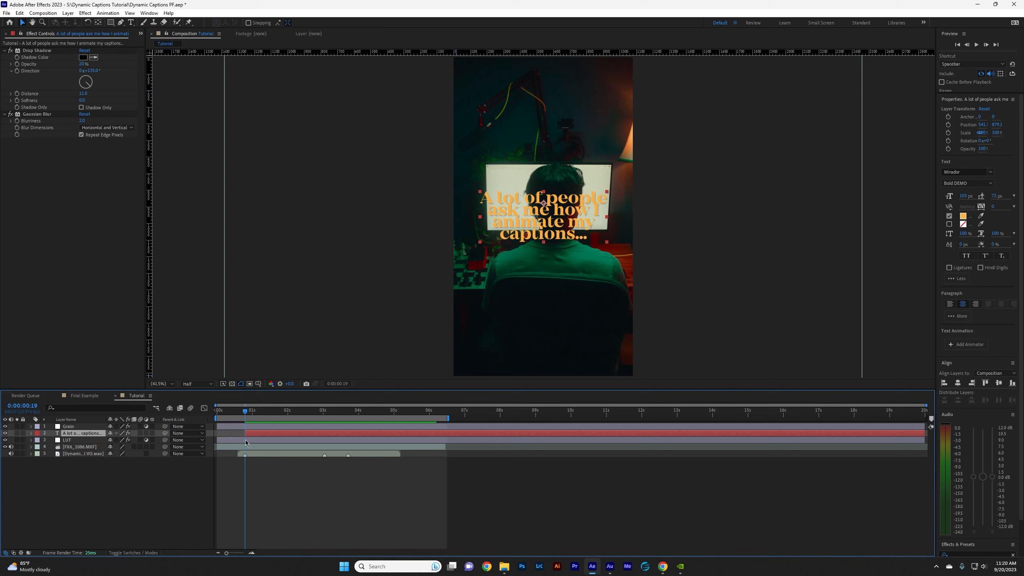
pyautogui.click(325, 415)
pyautogui.hotkey('ctrl', 'shift', 'd')
pyautogui.press('Delete')
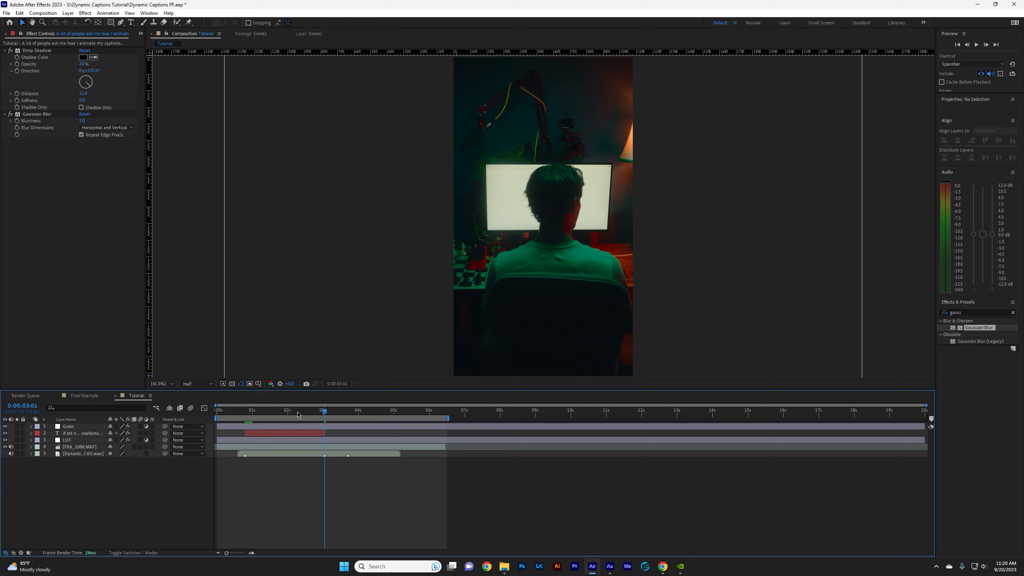
pyautogui.click(272, 415)
pyautogui.press('space')
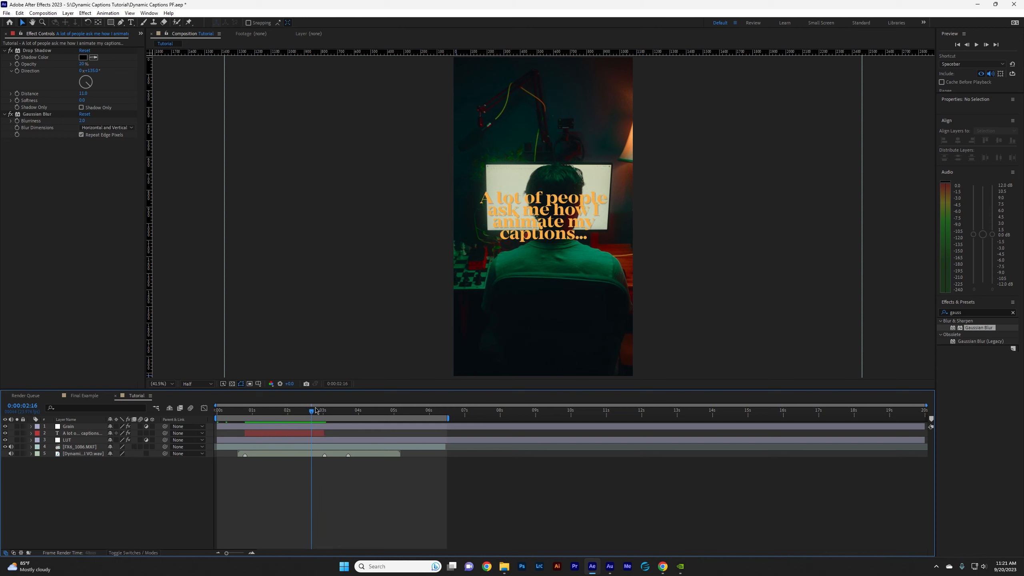
pyautogui.moveTo(341, 410); pyautogui.dragTo(260, 421)
pyautogui.press('space')
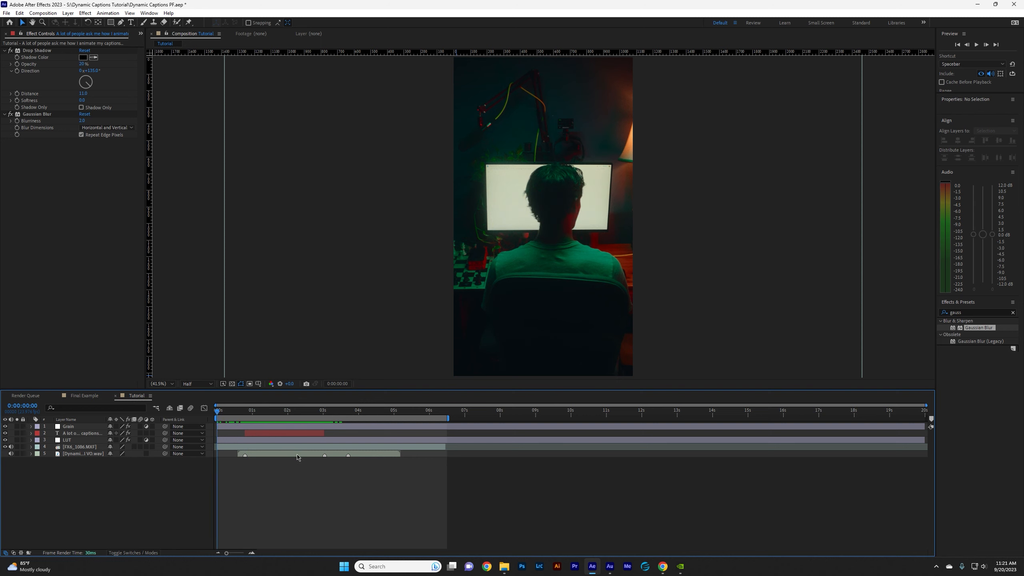
# Duplicate the caption layer and fit the copy between the second and third voice-over markers.
pyautogui.click(296, 433)
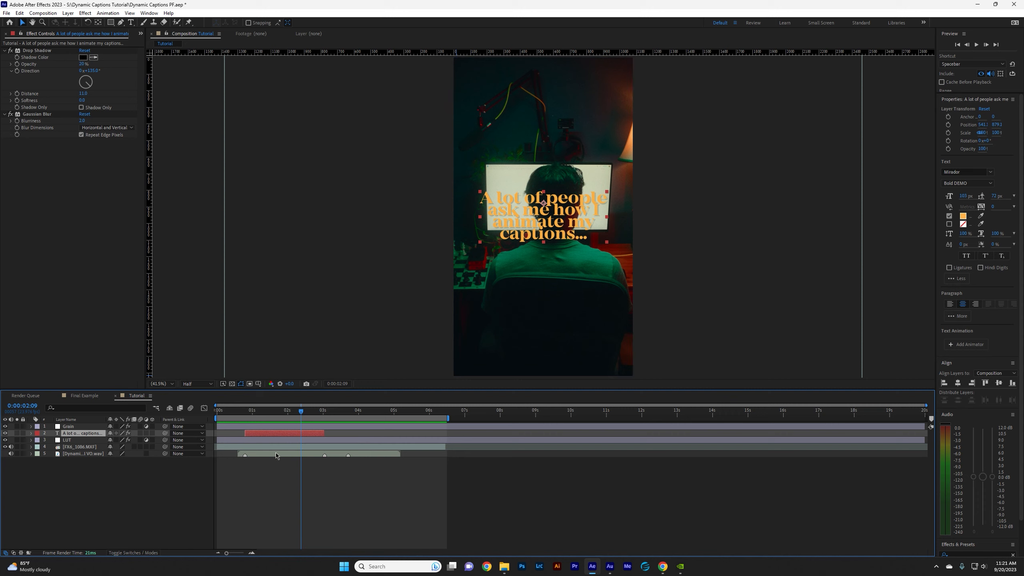
pyautogui.hotkey('ctrl', 'd')
pyautogui.moveTo(272, 435); pyautogui.dragTo(335, 437)
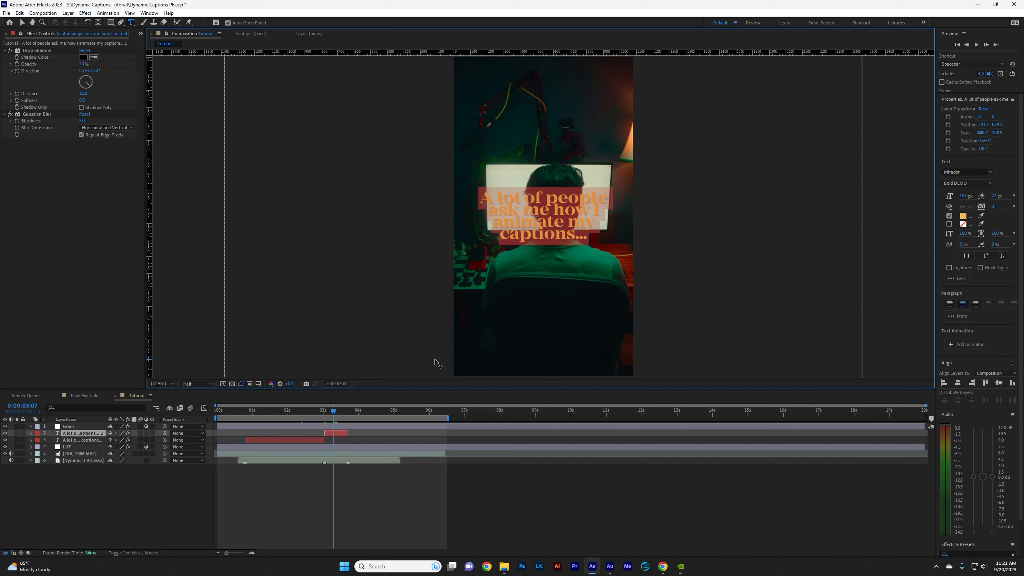
# Change the duplicated caption's text to "so," and center it horizontally and vertically in the composition.
pyautogui.write('so')
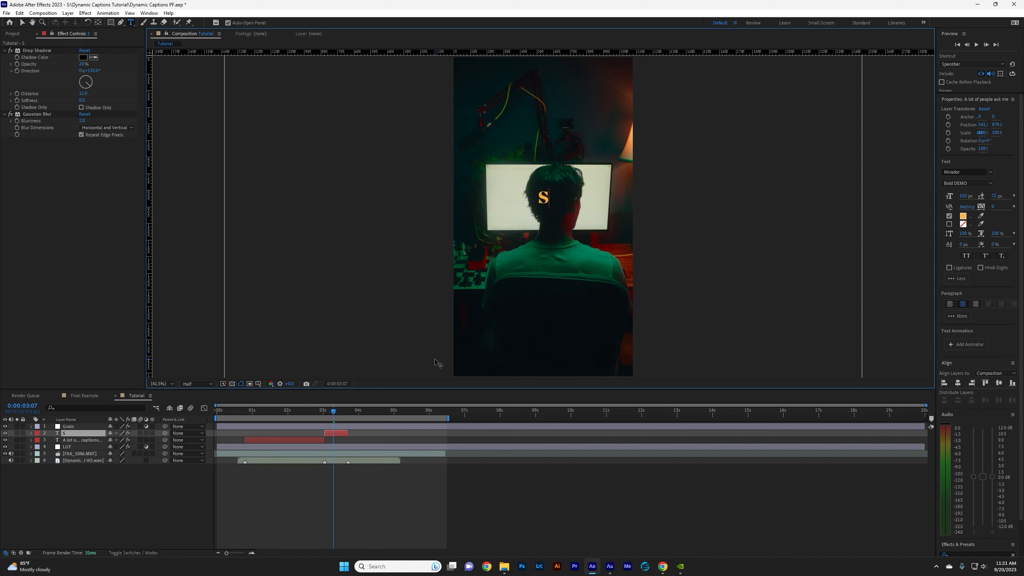
pyautogui.write(',')
pyautogui.press('Escape')
pyautogui.click(958, 384)
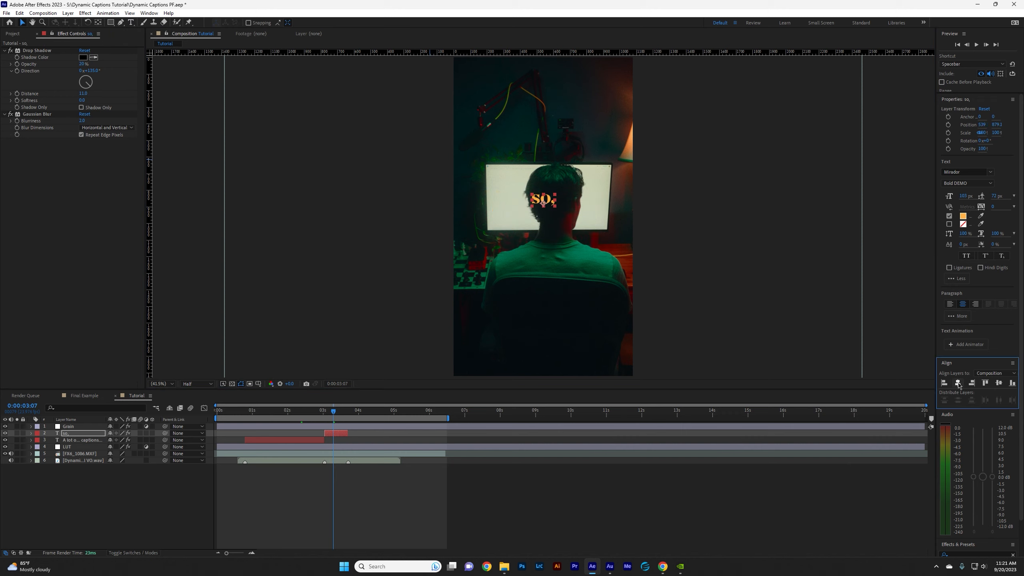
pyautogui.click(999, 383)
# Duplicate the "so," caption and shift the copy to start at the third marker, 0:00:03:17.
pyautogui.click(336, 433)
pyautogui.hotkey('ctrl', 'd')
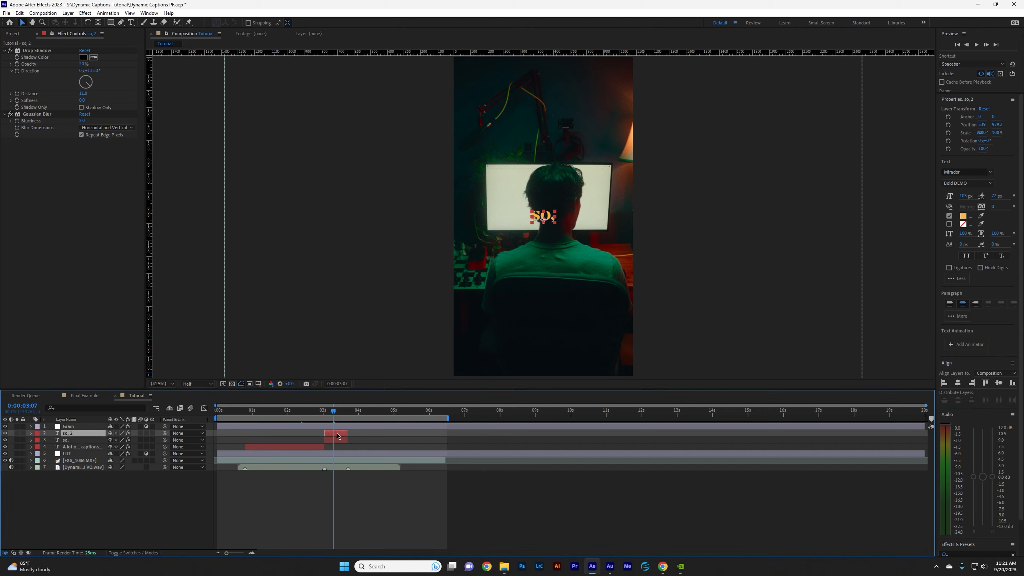
pyautogui.moveTo(336, 435); pyautogui.dragTo(351, 412)
# Change the third caption to "I made a tutorial.", extend it to the end of the voice-over, and play back the sequence.
pyautogui.hotkey('ctrl', 't')
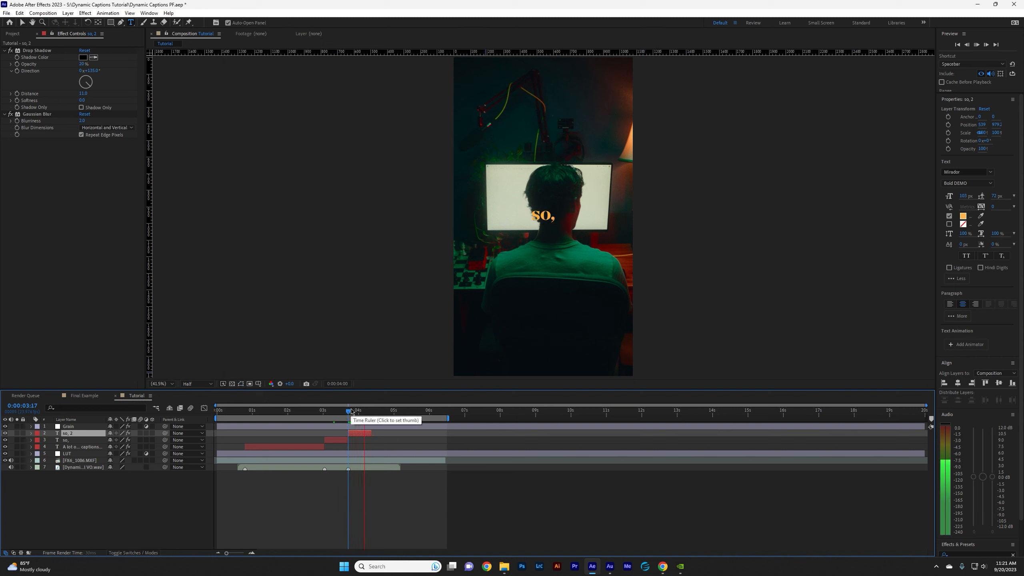
pyautogui.click(360, 411)
pyautogui.doubleClick(544, 216)
pyautogui.write('I')
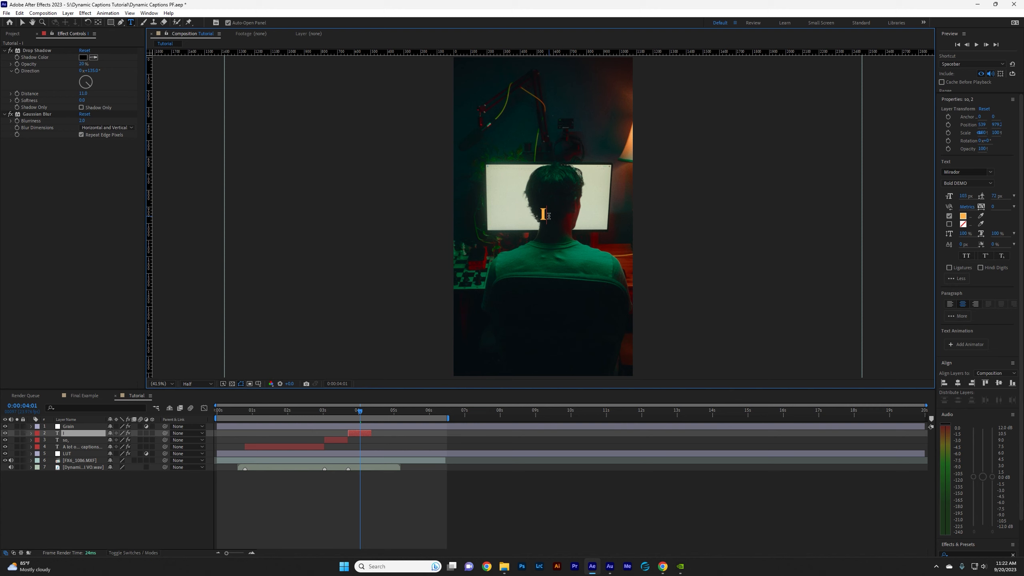
pyautogui.write(' made a tu')
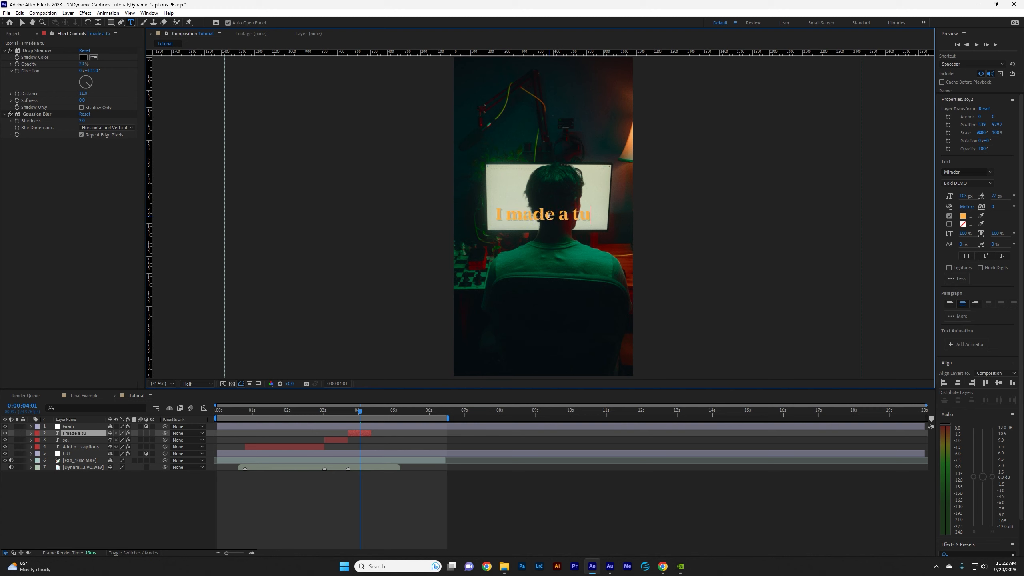
pyautogui.write('torial.')
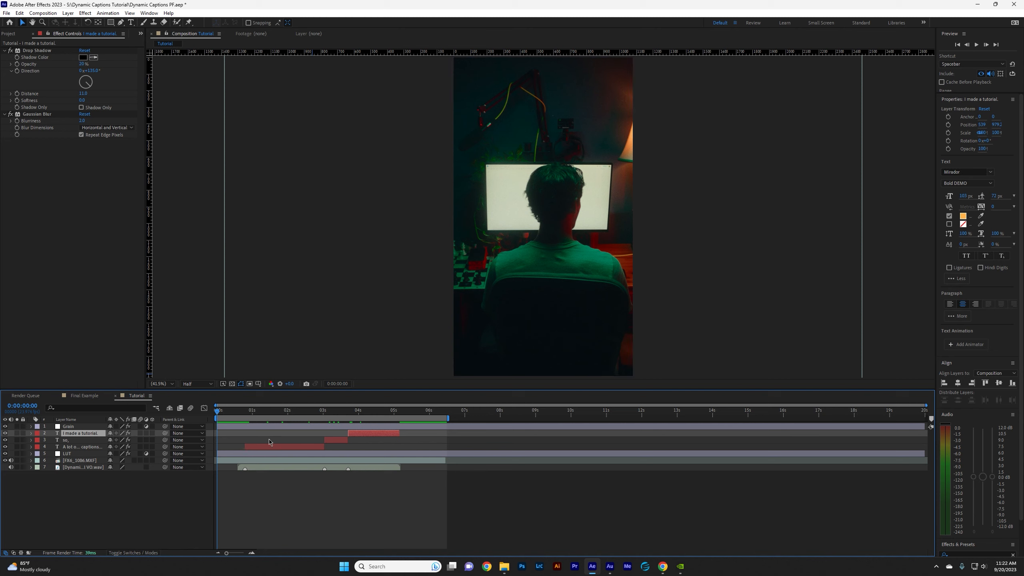
pyautogui.press('space')
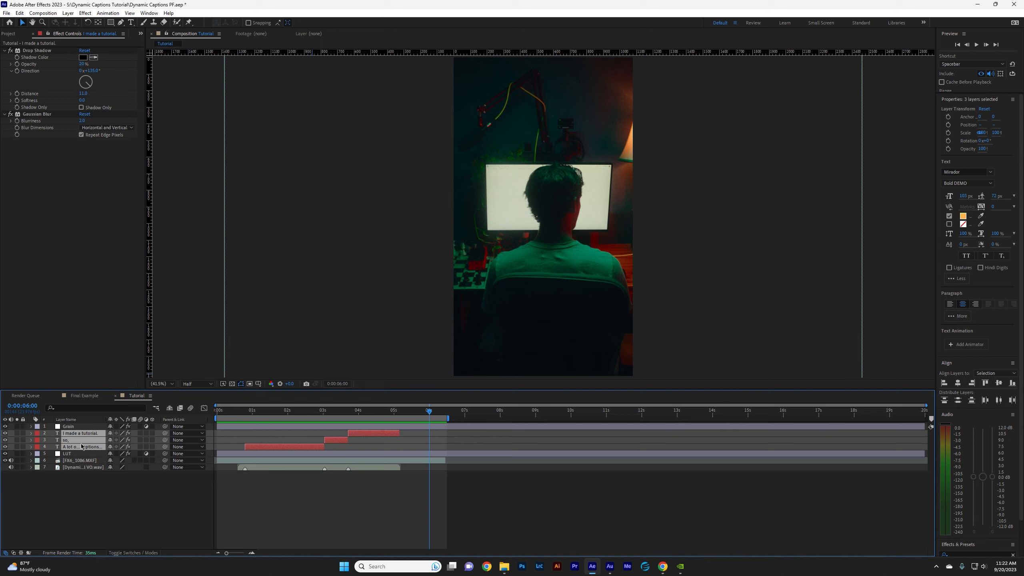
# Move the three caption layers below the LUT layer and enable motion blur on them.
pyautogui.moveTo(76, 445); pyautogui.dragTo(78, 449)
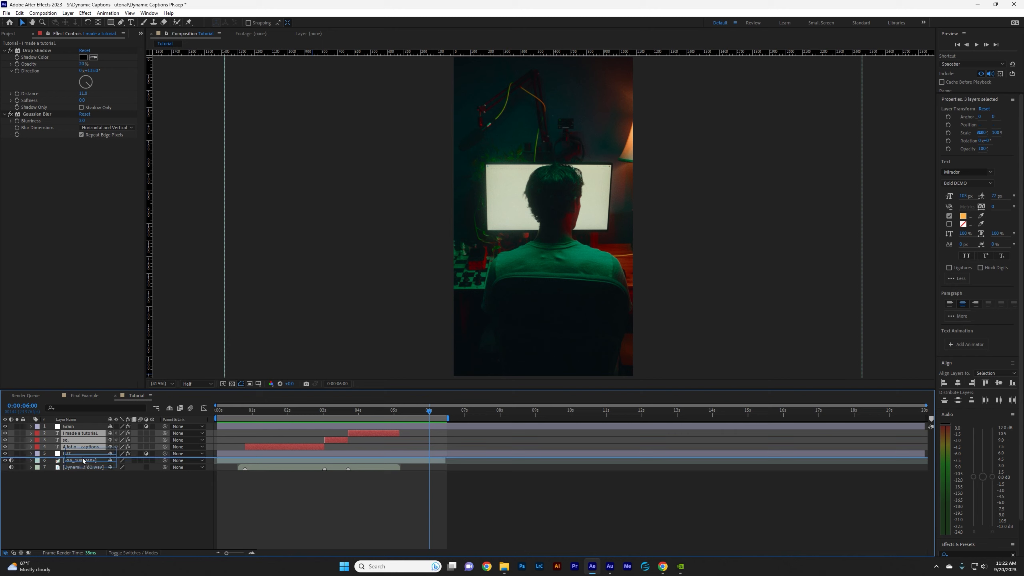
pyautogui.moveTo(83, 460); pyautogui.dragTo(84, 459)
pyautogui.moveTo(301, 417); pyautogui.dragTo(290, 419)
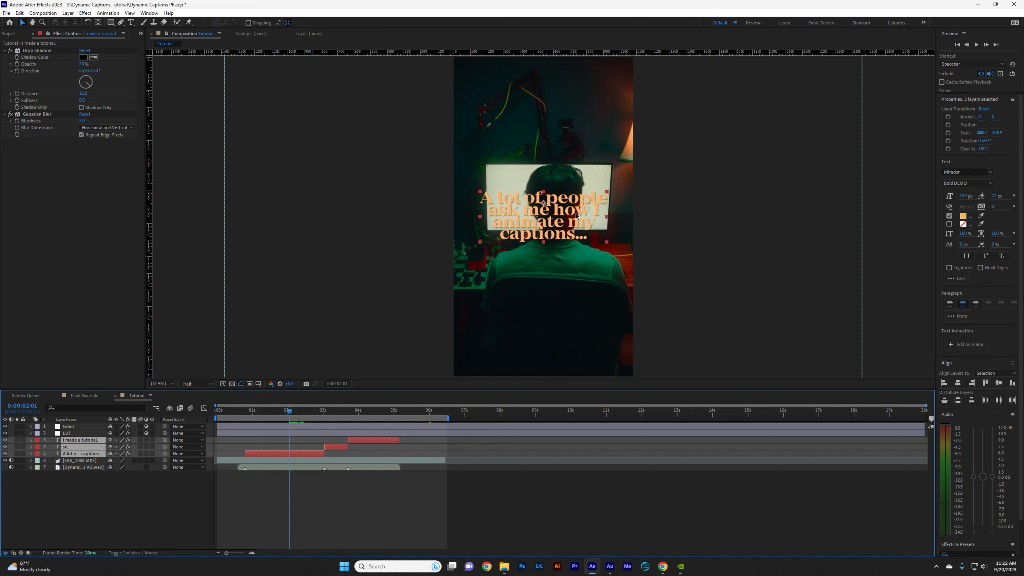
pyautogui.click(723, 256)
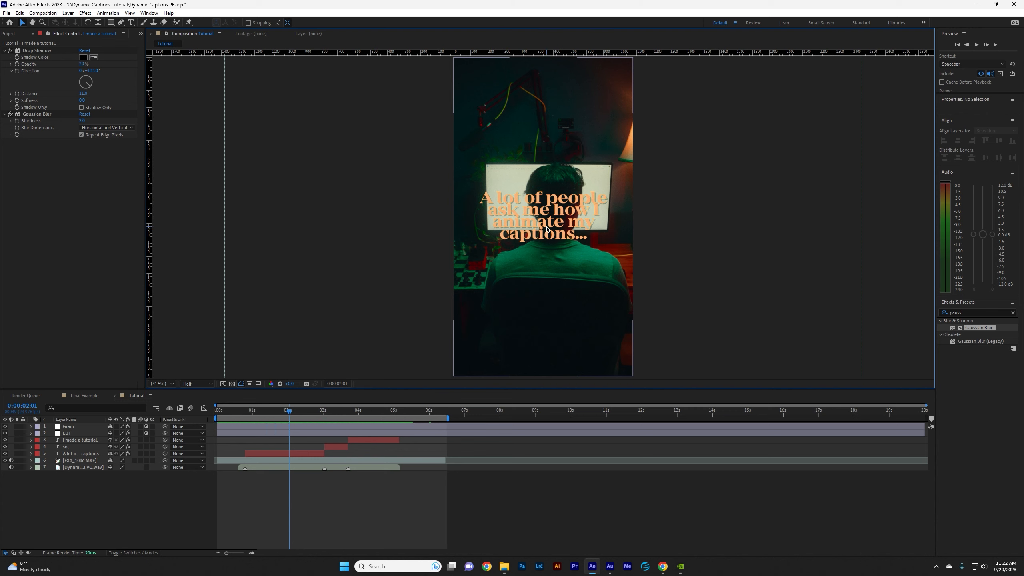
pyautogui.click(80, 440)
pyautogui.keyDown('shift'); pyautogui.click(87, 455); pyautogui.keyUp('shift')
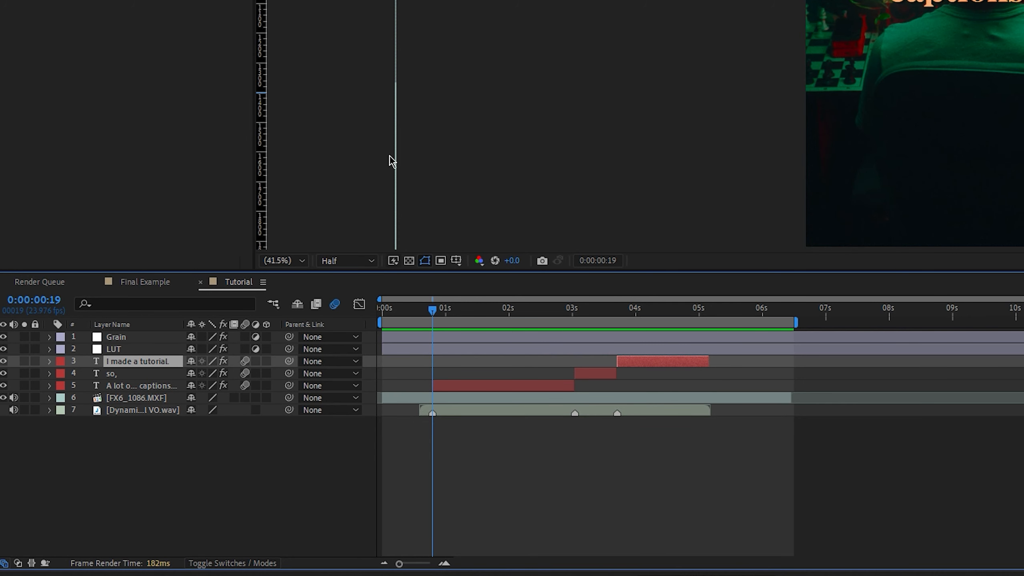
# Add a text animator to the "A lot of people..." caption with Position 0.0, 54.0 and Opacity 0%.
pyautogui.click(50, 385)
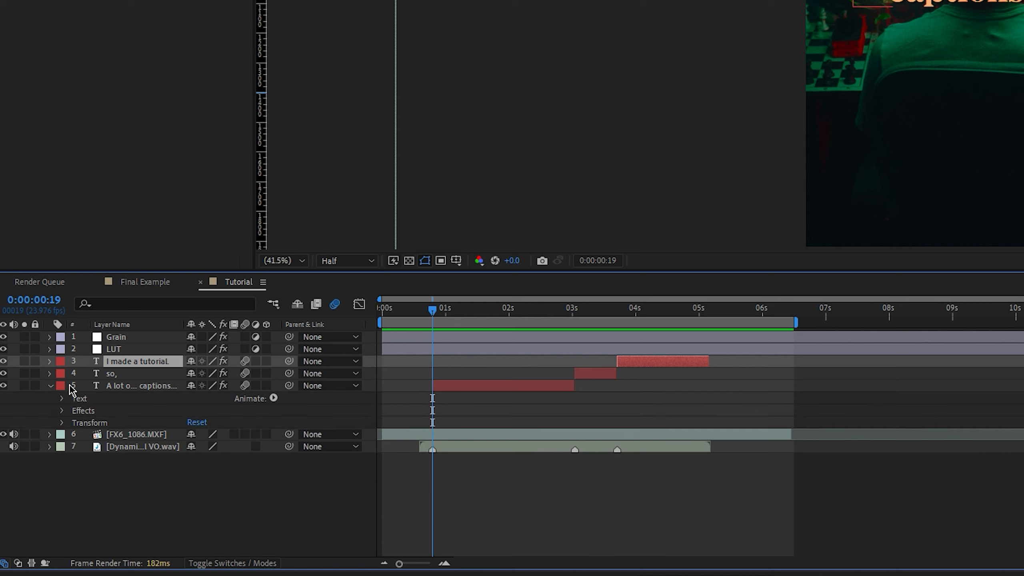
pyautogui.click(273, 398)
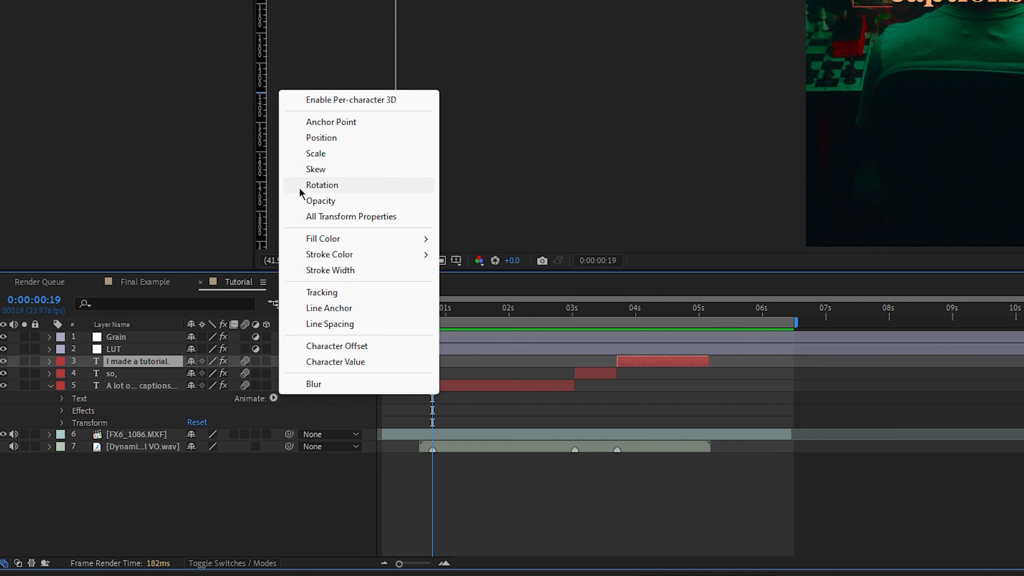
pyautogui.click(341, 139)
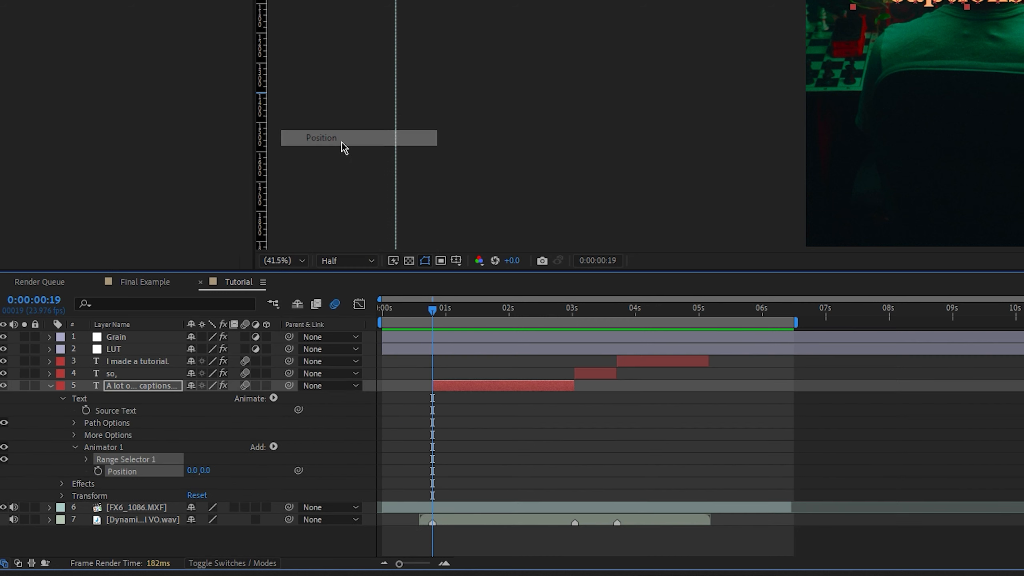
pyautogui.click(274, 398)
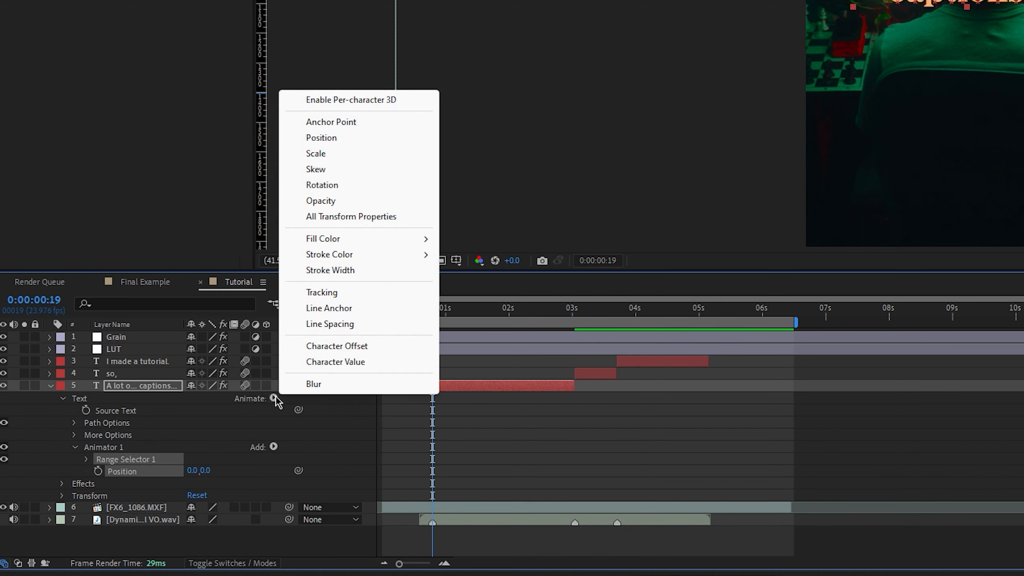
pyautogui.click(349, 205)
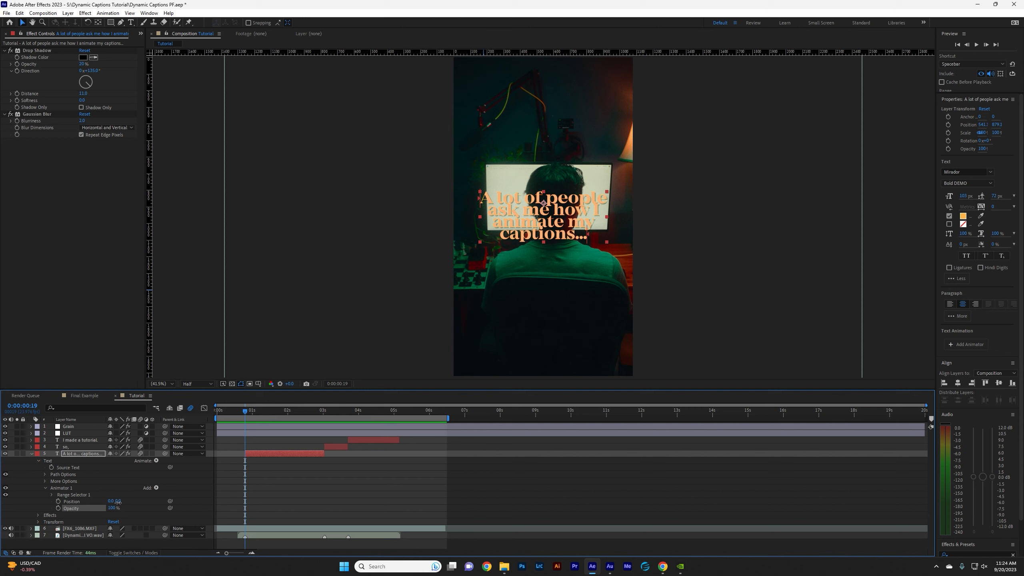
pyautogui.moveTo(120, 501); pyautogui.dragTo(136, 510)
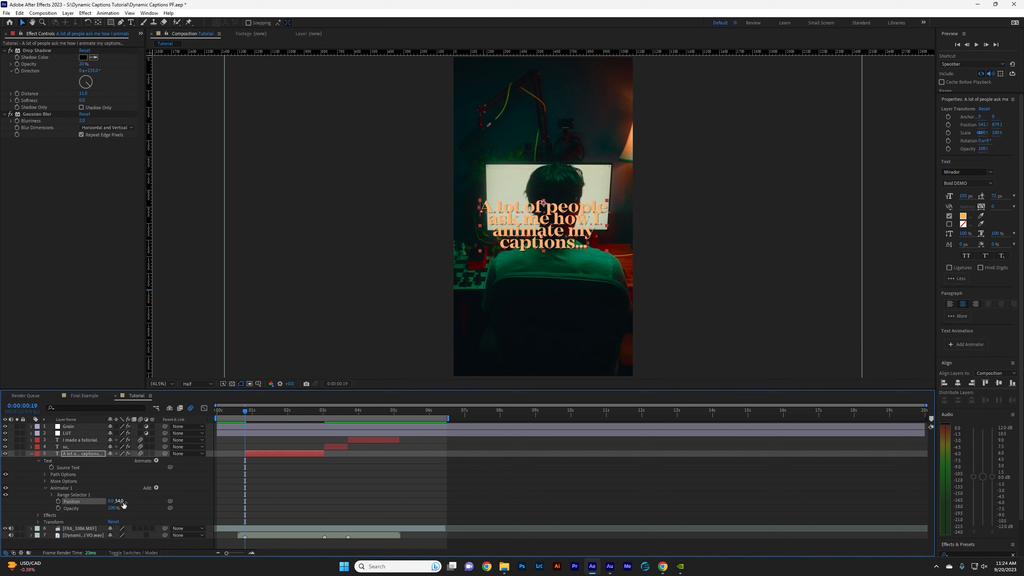
pyautogui.moveTo(112, 509); pyautogui.dragTo(63, 518)
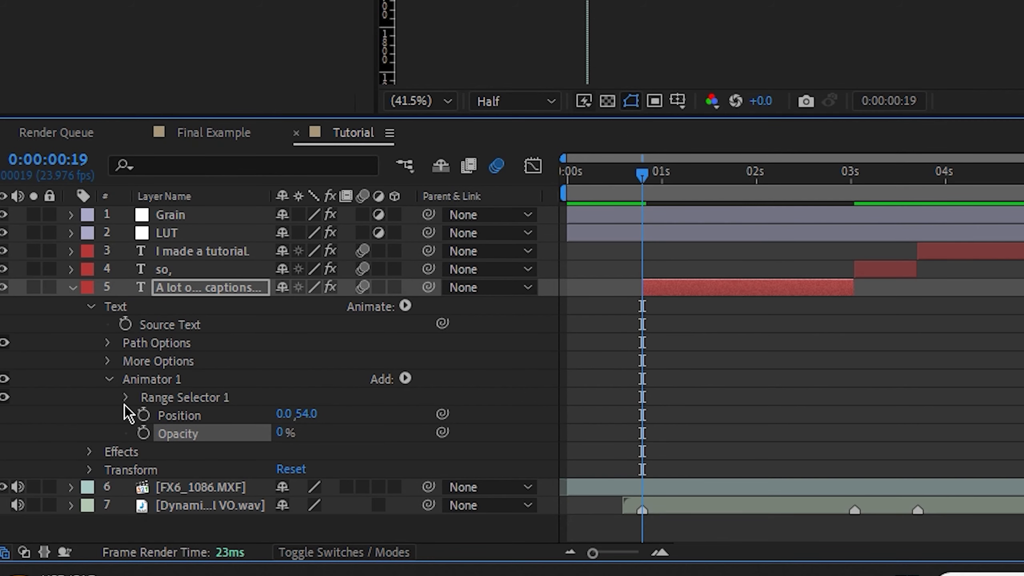
# Test the Offset of the first caption's Range Selector 1 and set its advanced Shape to Ramp Up.
pyautogui.click(52, 494)
pyautogui.click(144, 470)
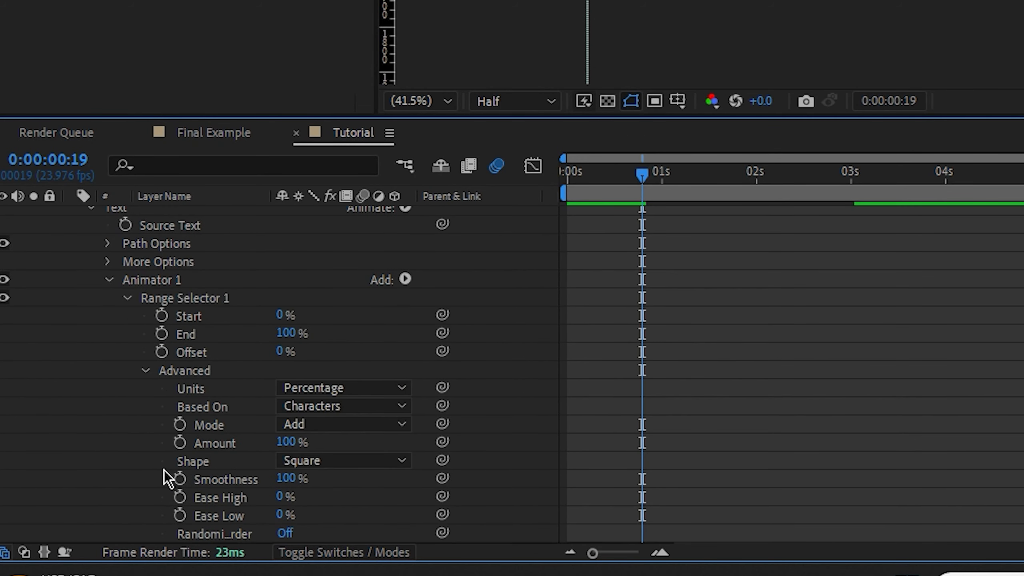
pyautogui.scroll(-1, 360, 471)
pyautogui.moveTo(280, 297); pyautogui.dragTo(348, 318)
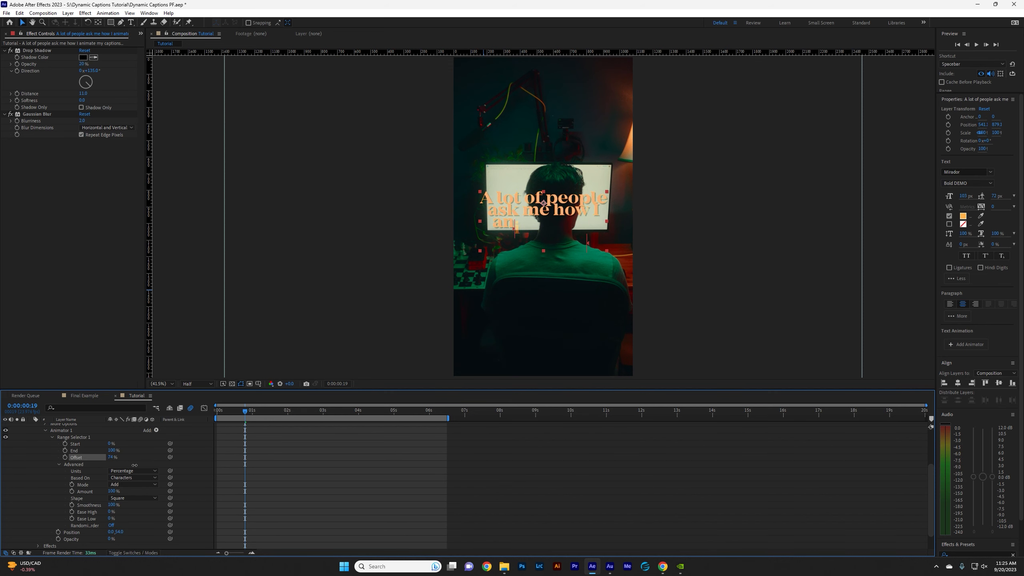
pyautogui.moveTo(134, 466)
pyautogui.mouseDown()
pyautogui.moveTo(177, 462)
pyautogui.moveTo(130, 472)
pyautogui.mouseUp()
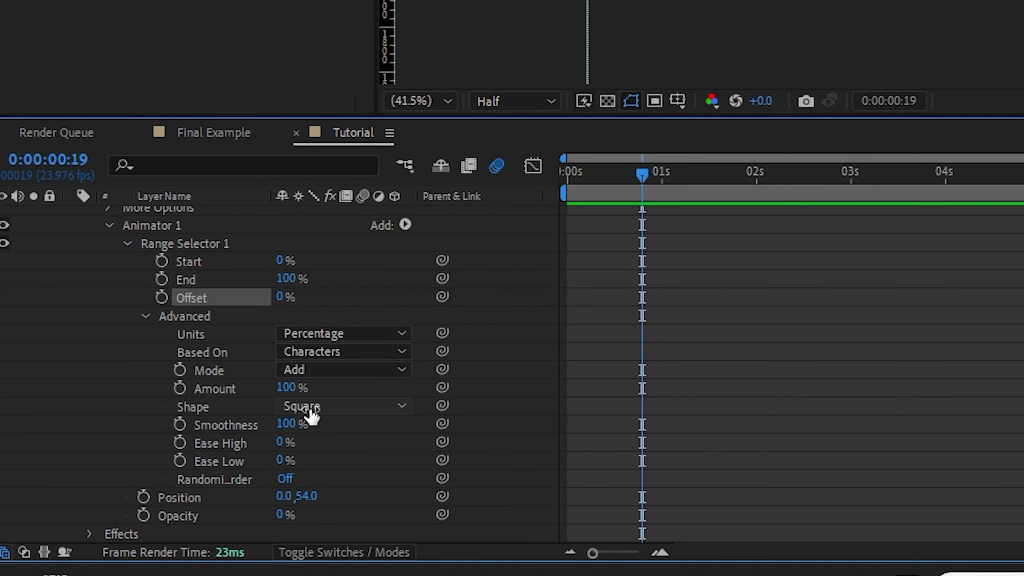
pyautogui.click(310, 411)
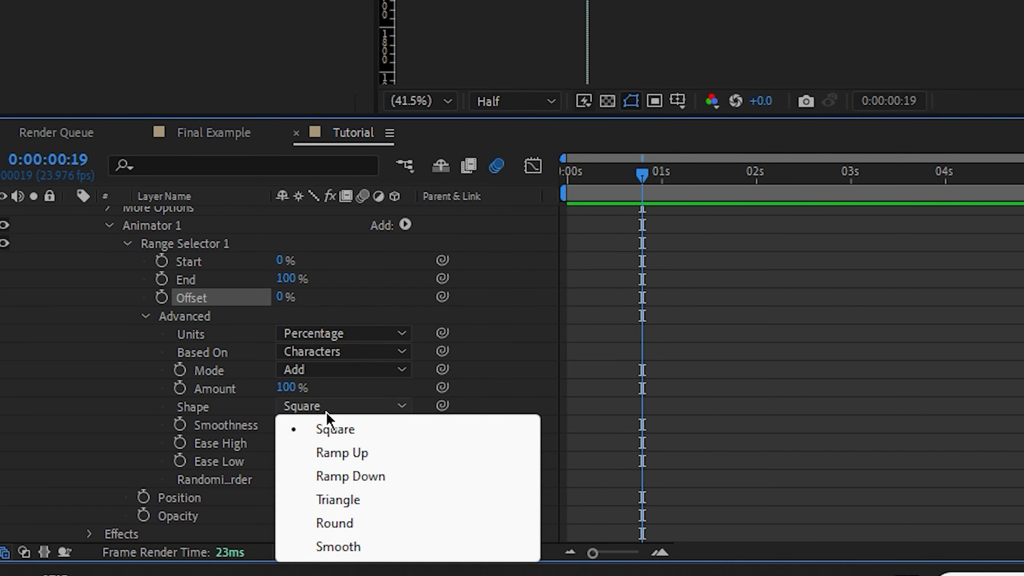
pyautogui.click(368, 450)
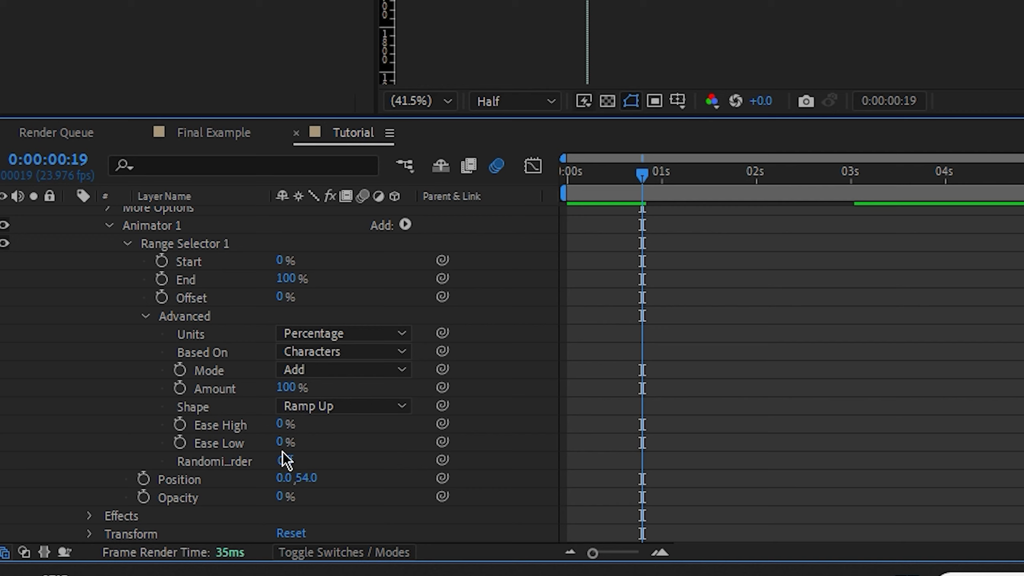
# Set the range selector's Ease High to 50% and Ease Low to 100%.
pyautogui.click(297, 424)
pyautogui.write('5')
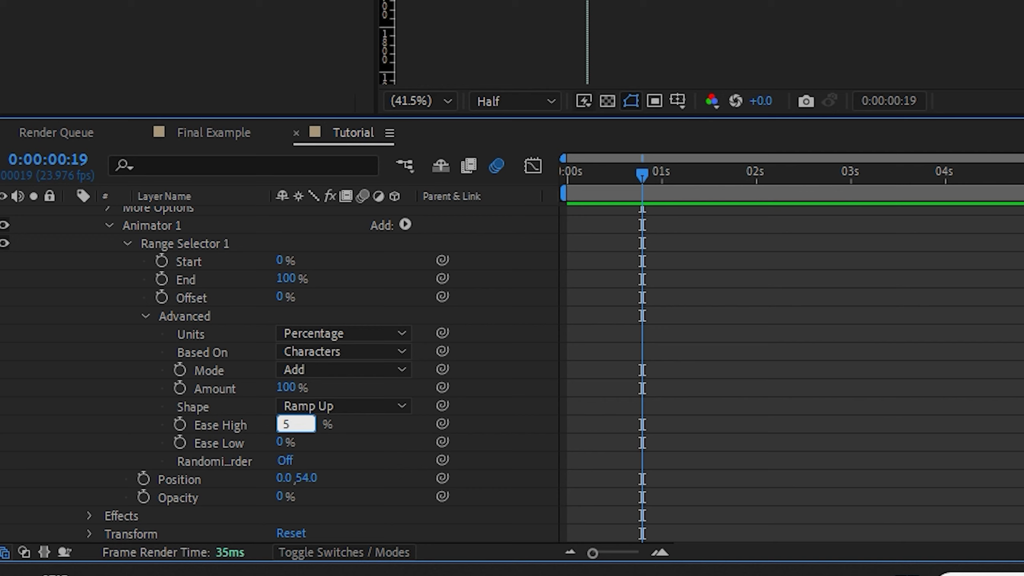
pyautogui.write('0')
pyautogui.press('Return')
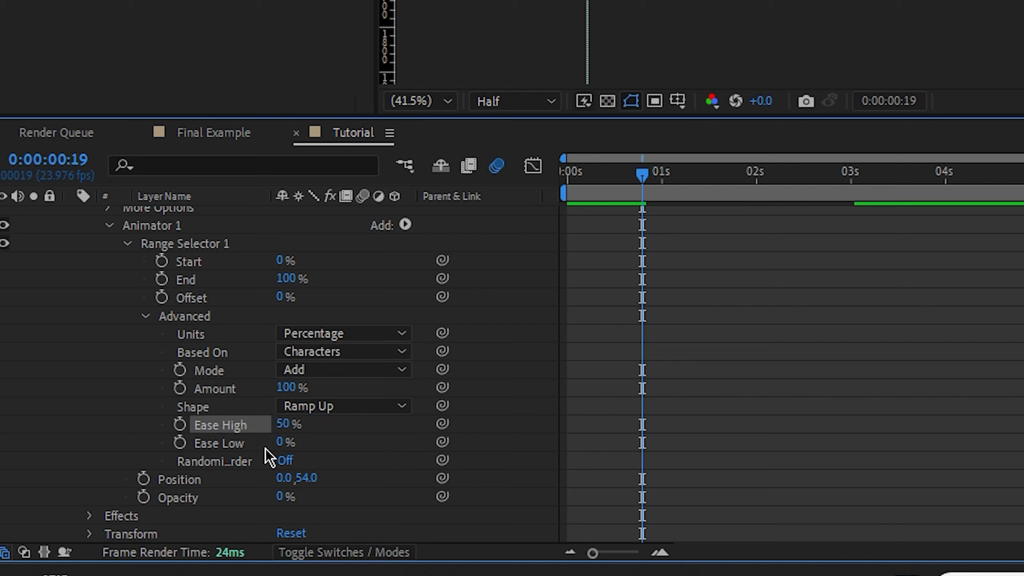
pyautogui.click(284, 443)
pyautogui.write('100')
pyautogui.press('Return')
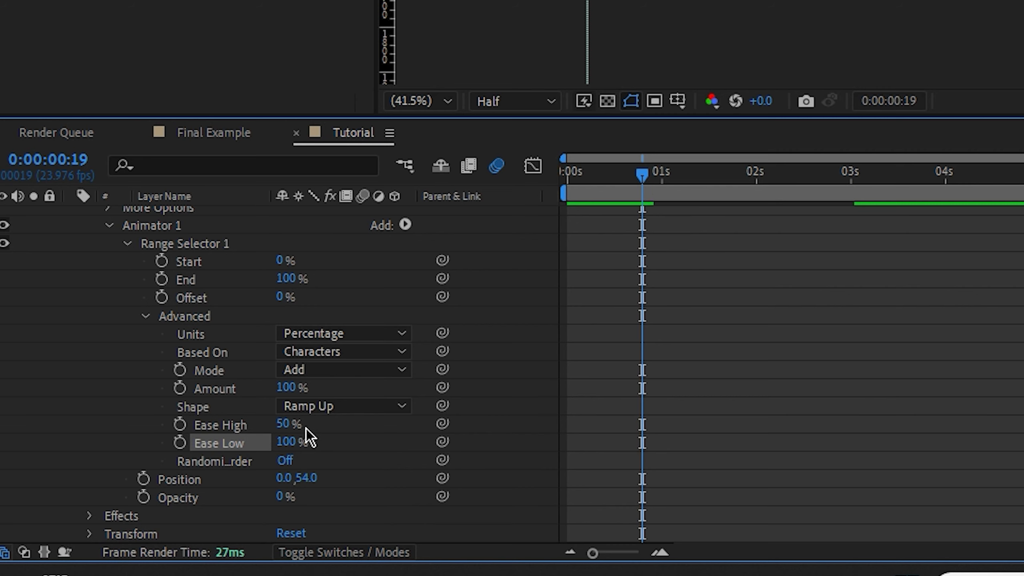
# Test the range selector's Offset with Characters and set its Based On option to Words.
pyautogui.click(398, 352)
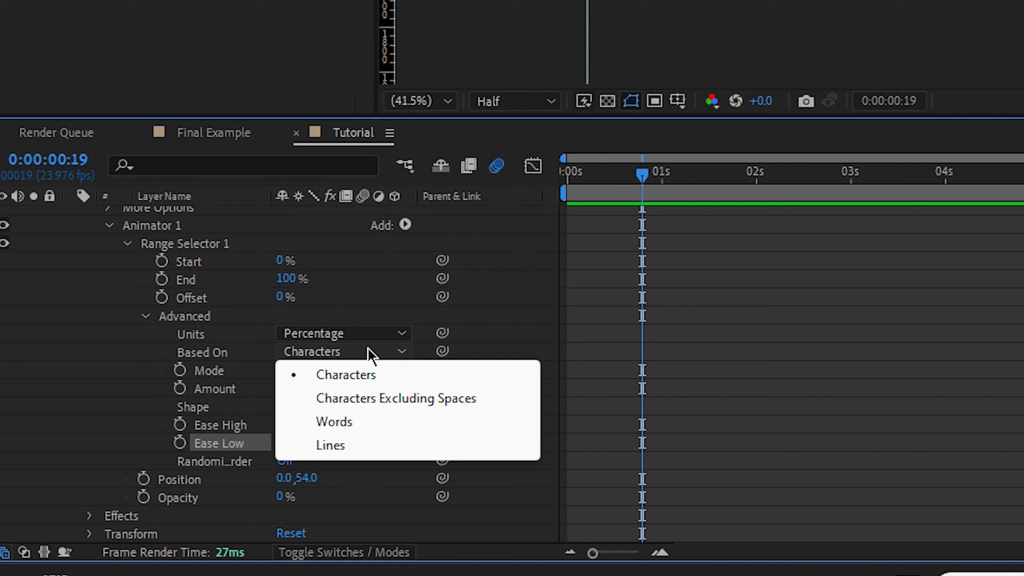
pyautogui.click(714, 348)
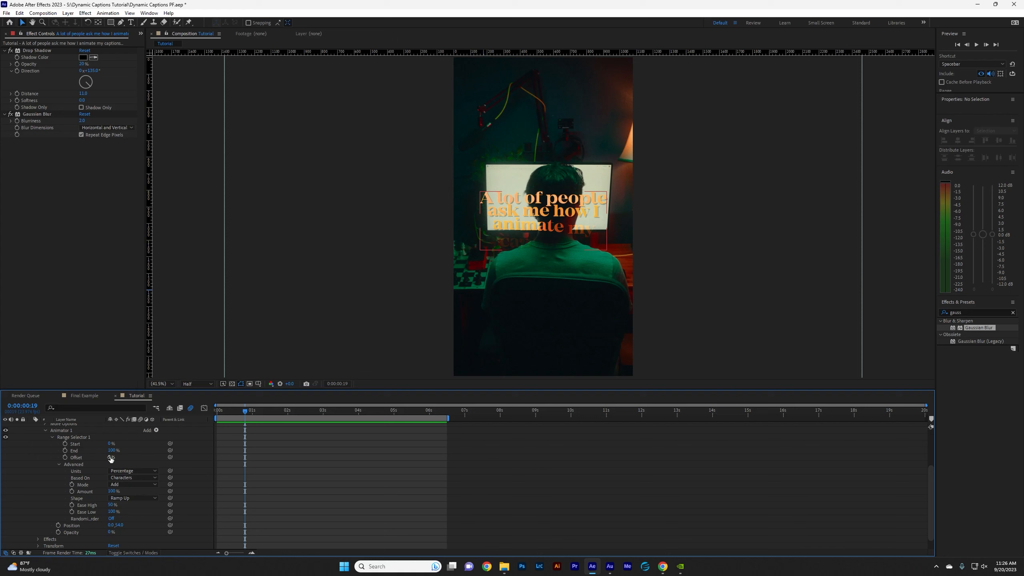
pyautogui.moveTo(282, 297); pyautogui.dragTo(255, 304)
pyautogui.moveTo(100, 459); pyautogui.dragTo(58, 497)
pyautogui.click(133, 477)
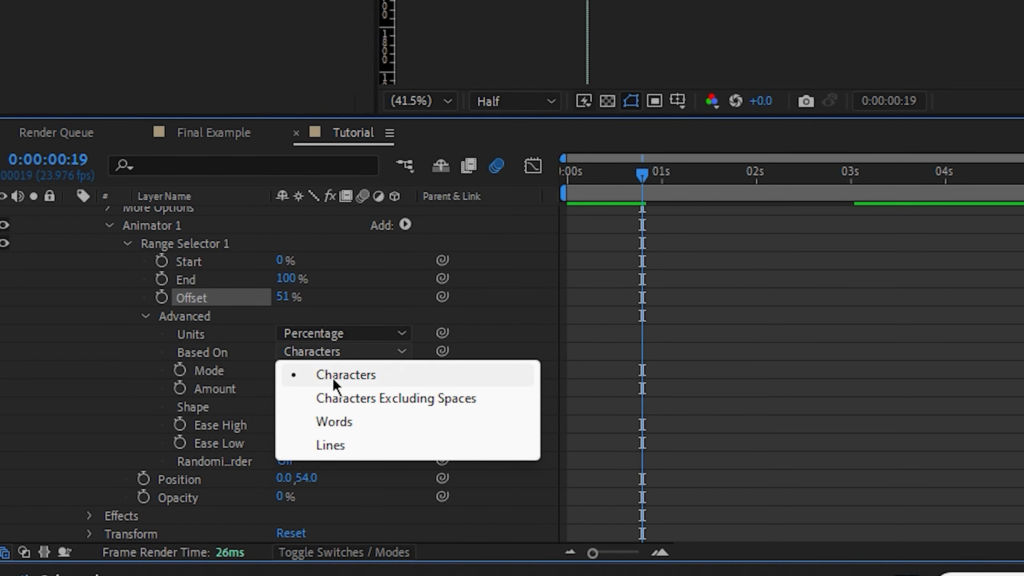
pyautogui.click(333, 382)
pyautogui.click(341, 353)
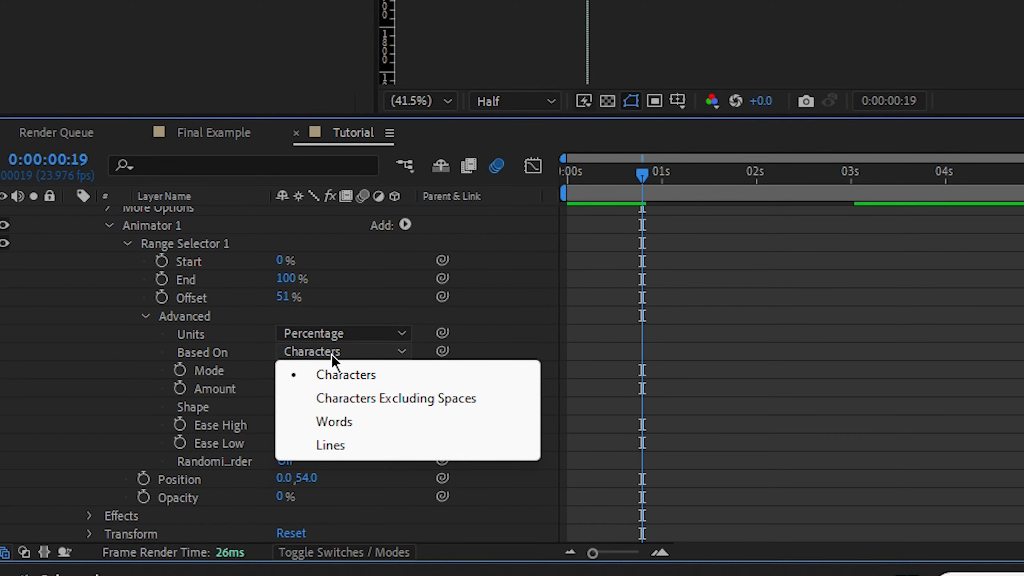
pyautogui.click(336, 422)
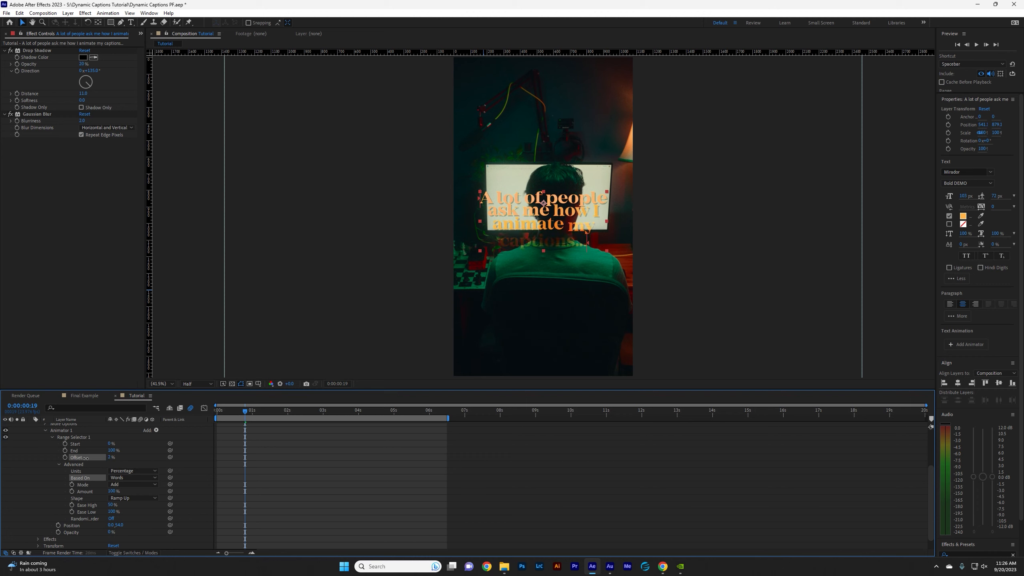
# Set the range selector's Offset to 100% and play the first caption's section to judge the animation timing.
pyautogui.moveTo(285, 297); pyautogui.dragTo(121, 316)
pyautogui.moveTo(35, 465); pyautogui.dragTo(116, 466)
pyautogui.scroll(3, 255, 415)
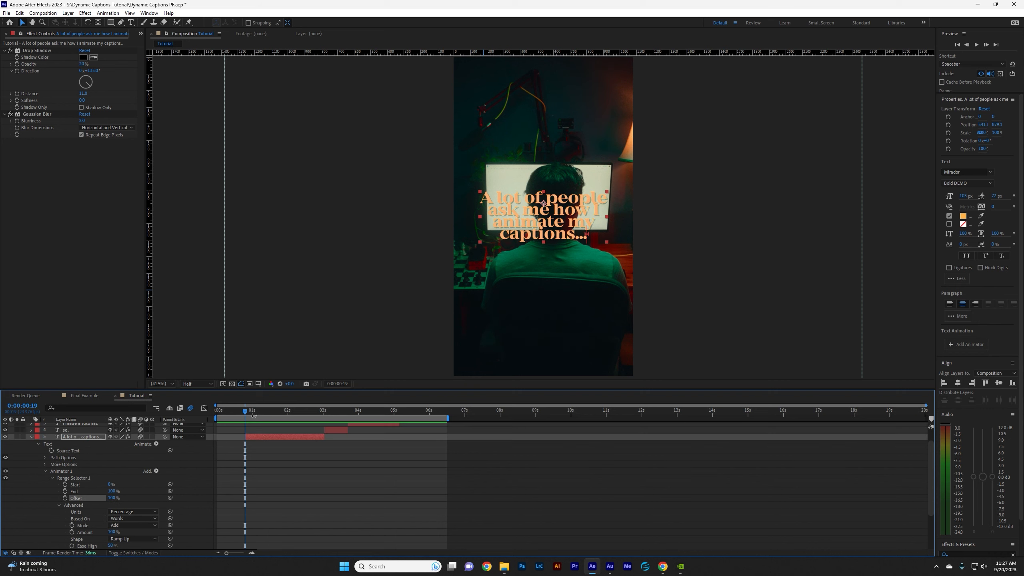
pyautogui.moveTo(261, 414); pyautogui.dragTo(302, 416)
pyautogui.press('XF86AudioMute')
pyautogui.press('space')
pyautogui.press('space')
pyautogui.press('space')
pyautogui.press('space')
pyautogui.click(303, 415)
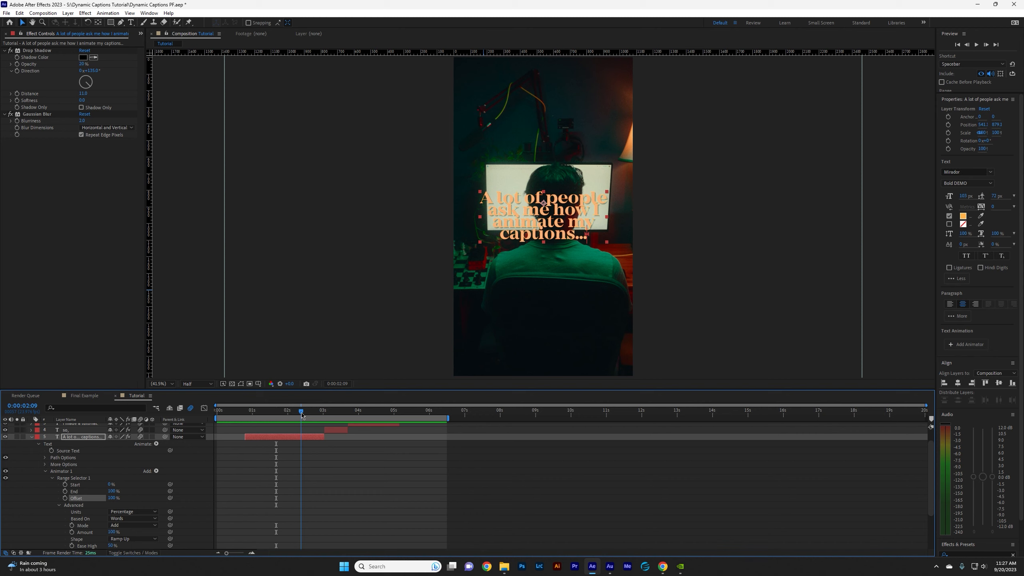
# Add an Offset keyframe of 100% at 0:00:02:17 on the first caption's range selector.
pyautogui.moveTo(113, 499); pyautogui.dragTo(111, 503)
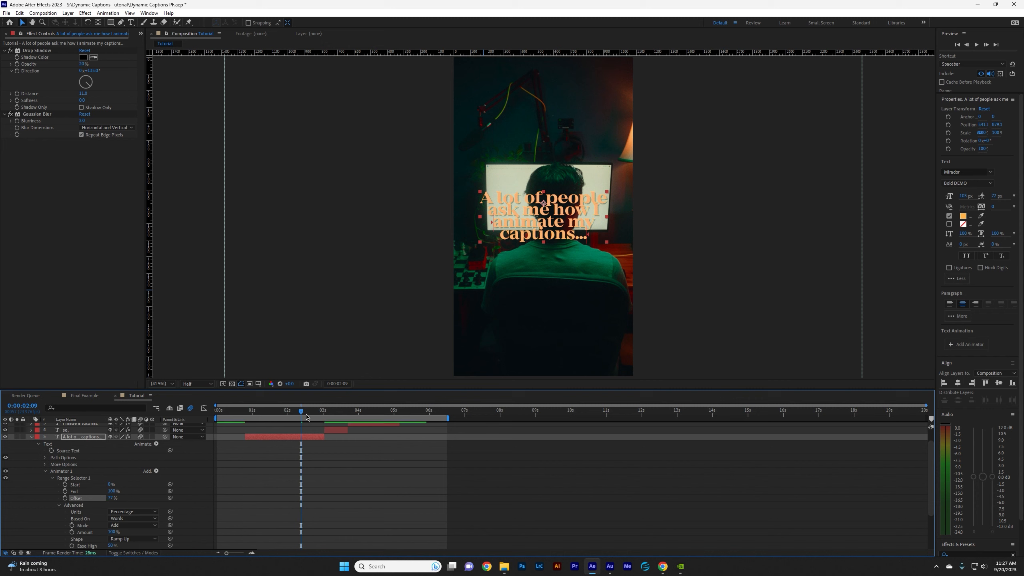
pyautogui.moveTo(300, 412); pyautogui.dragTo(312, 412)
pyautogui.moveTo(113, 501); pyautogui.dragTo(126, 501)
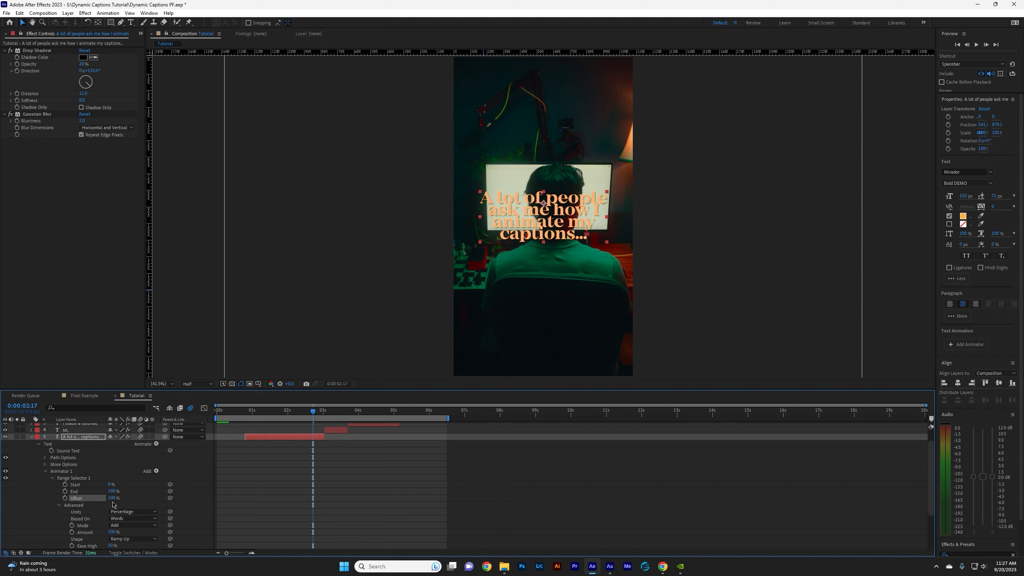
pyautogui.click(65, 498)
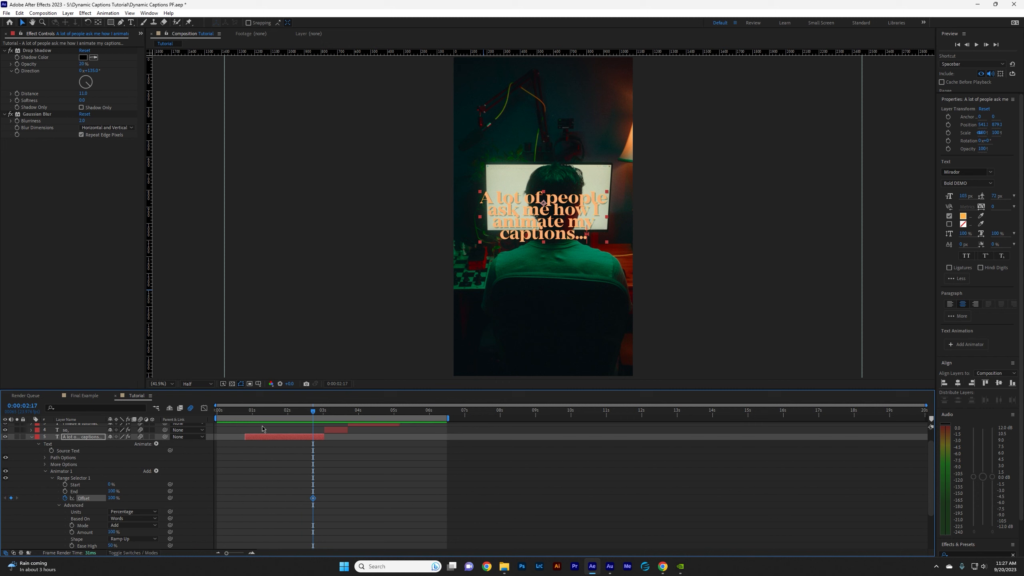
# Keyframe the Offset at -100% at 0:00:00:19 and play back the caption animation.
pyautogui.moveTo(270, 416); pyautogui.dragTo(245, 414)
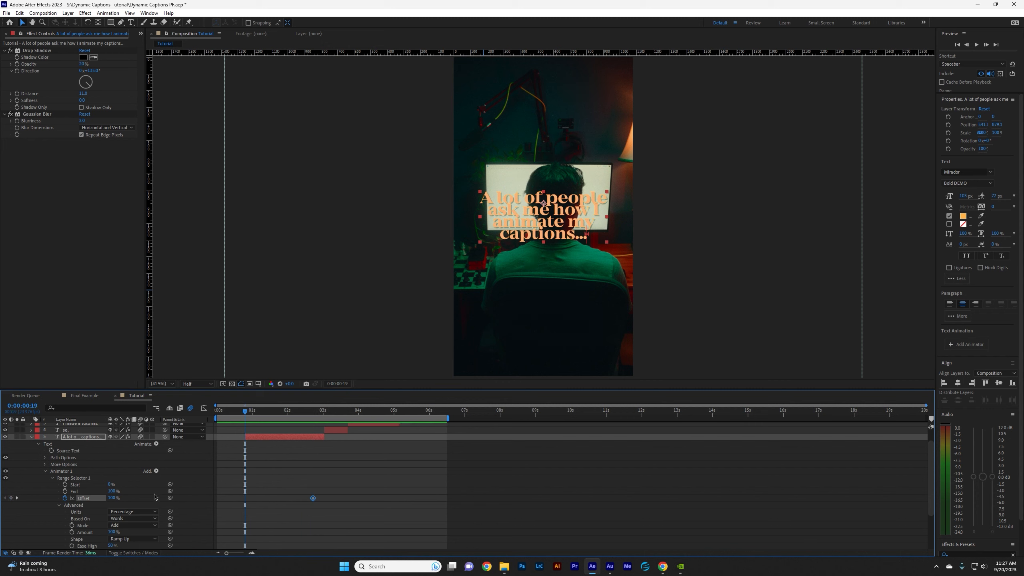
pyautogui.moveTo(113, 500); pyautogui.dragTo(25, 506)
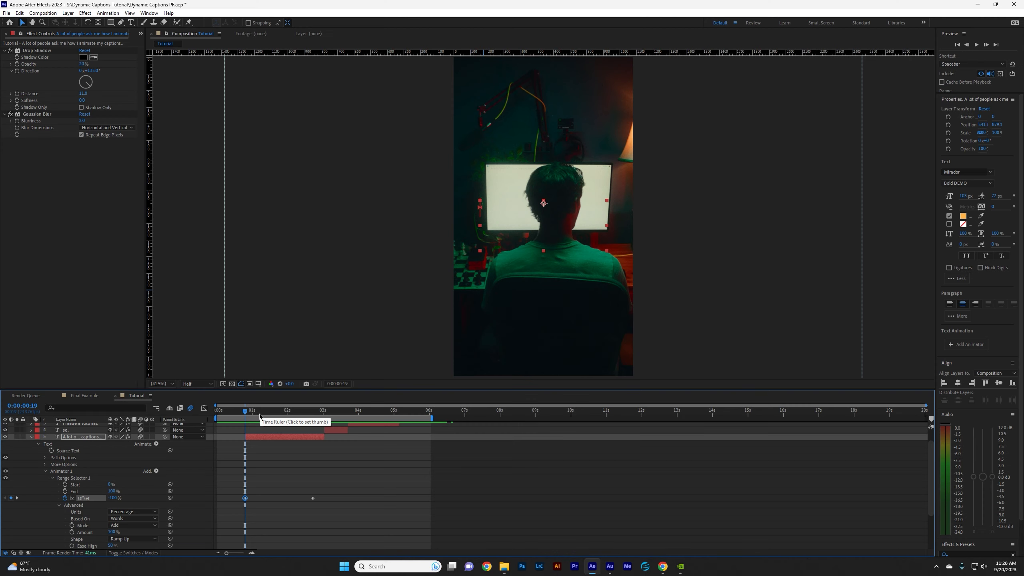
pyautogui.moveTo(253, 411)
pyautogui.mouseDown()
pyautogui.moveTo(294, 411)
pyautogui.moveTo(271, 411)
pyautogui.mouseUp()
pyautogui.click(241, 411)
pyautogui.press('space')
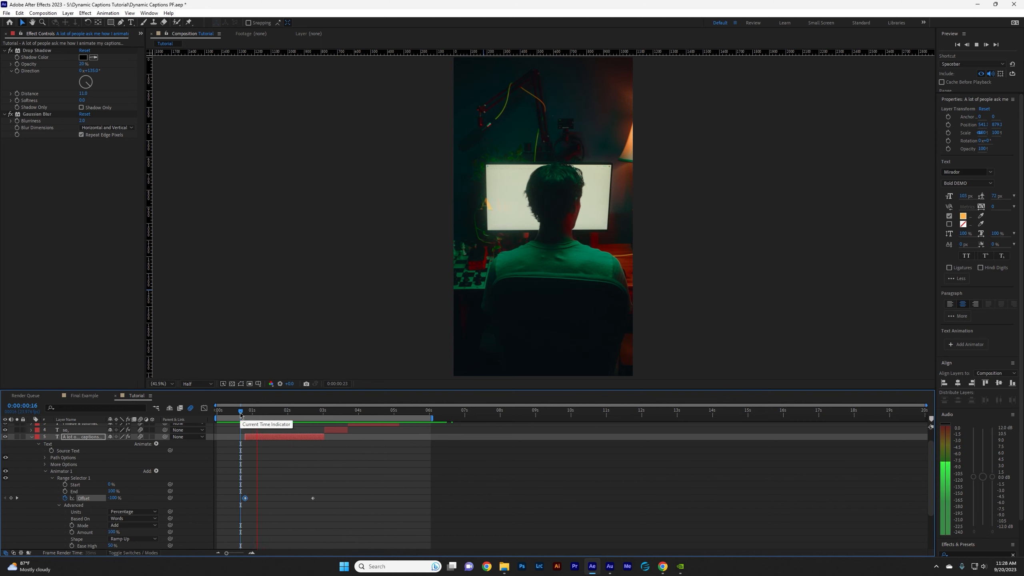
pyautogui.press('space')
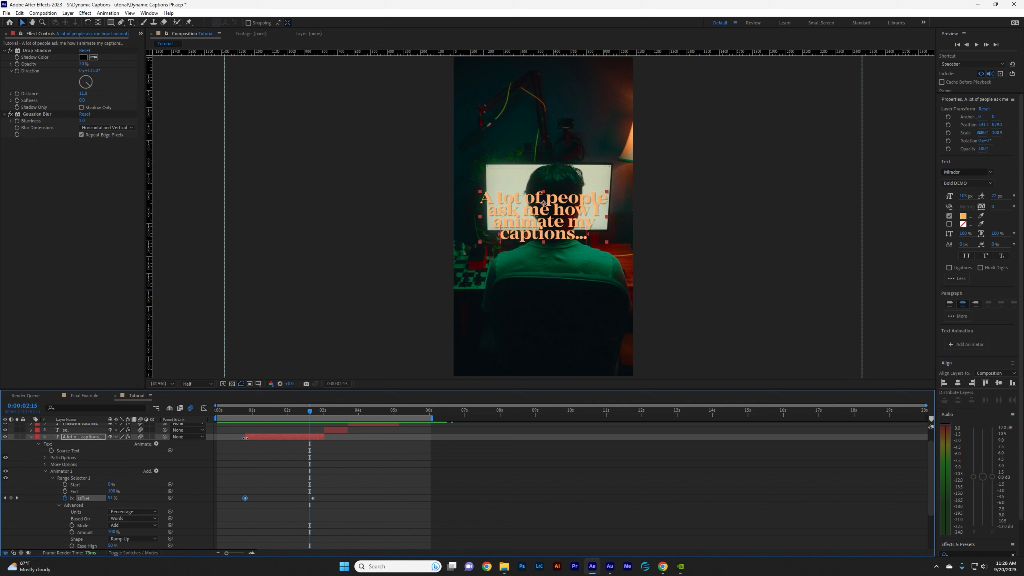
# Extend the first caption's start to 0:00:00:12, move the first Offset keyframe there, and play back the result.
pyautogui.moveTo(245, 437); pyautogui.dragTo(242, 437)
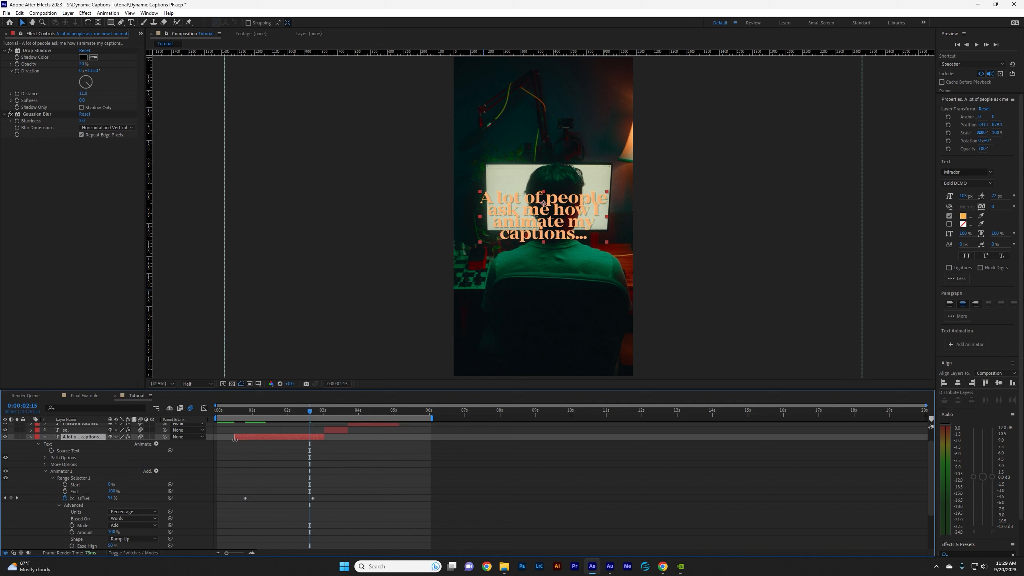
pyautogui.press('i')
pyautogui.moveTo(245, 498); pyautogui.dragTo(236, 499)
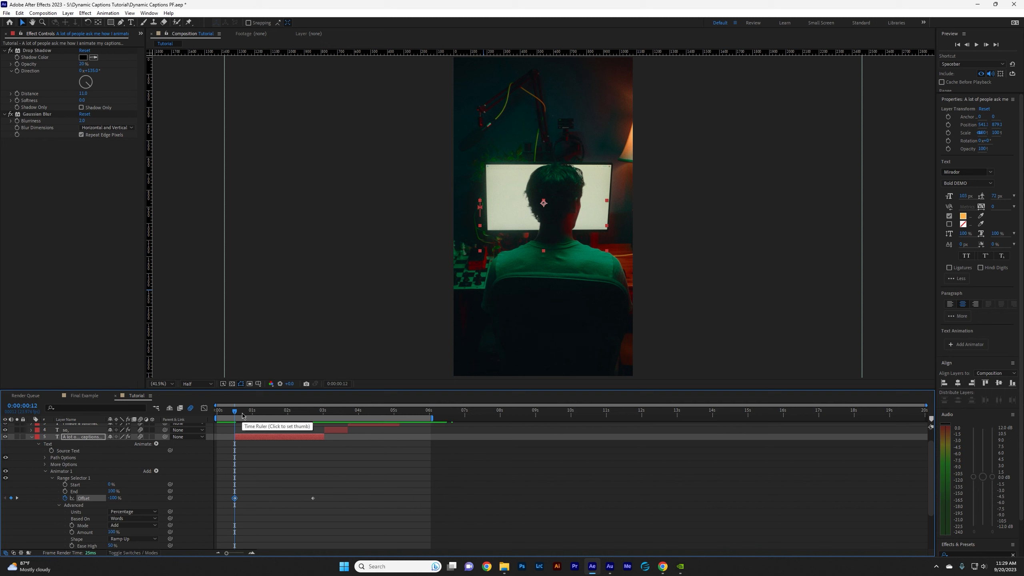
pyautogui.press('space')
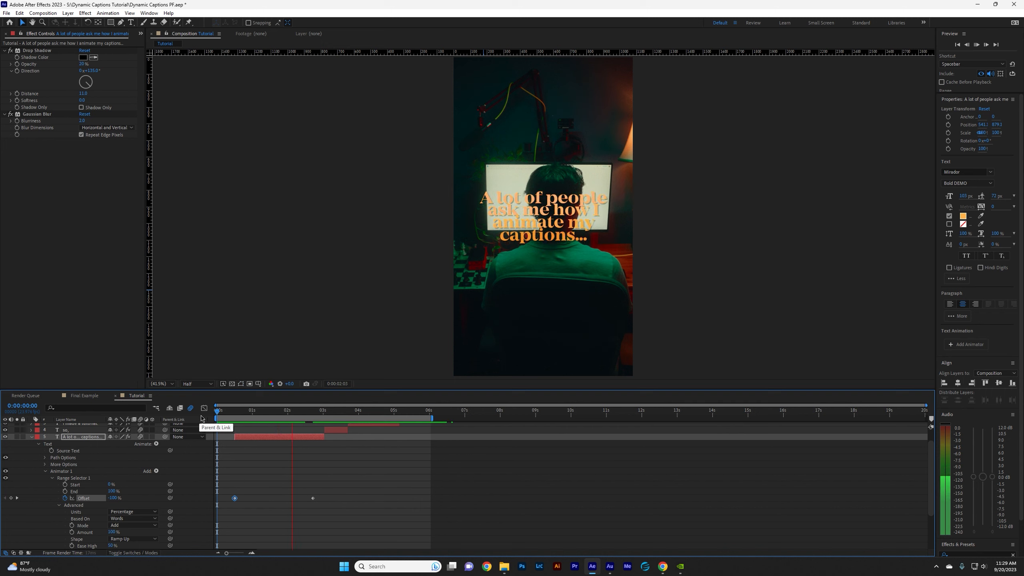
# Add a closing Offset keyframe of -100% at 0:00:03:00 on the first caption's range selector and play back the exit animation.
pyautogui.press('space')
pyautogui.moveTo(267, 416); pyautogui.dragTo(177, 425)
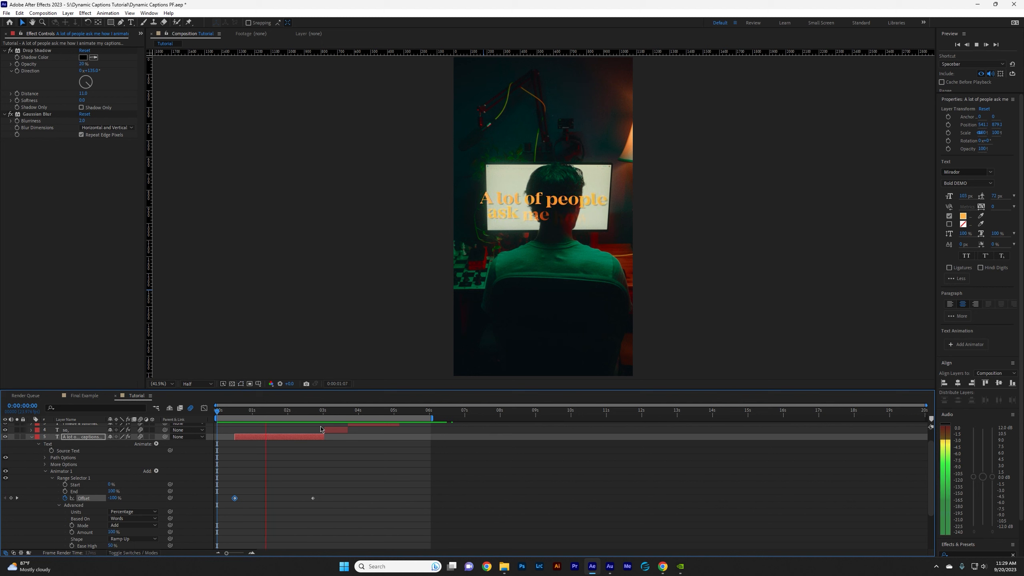
pyautogui.click(315, 411)
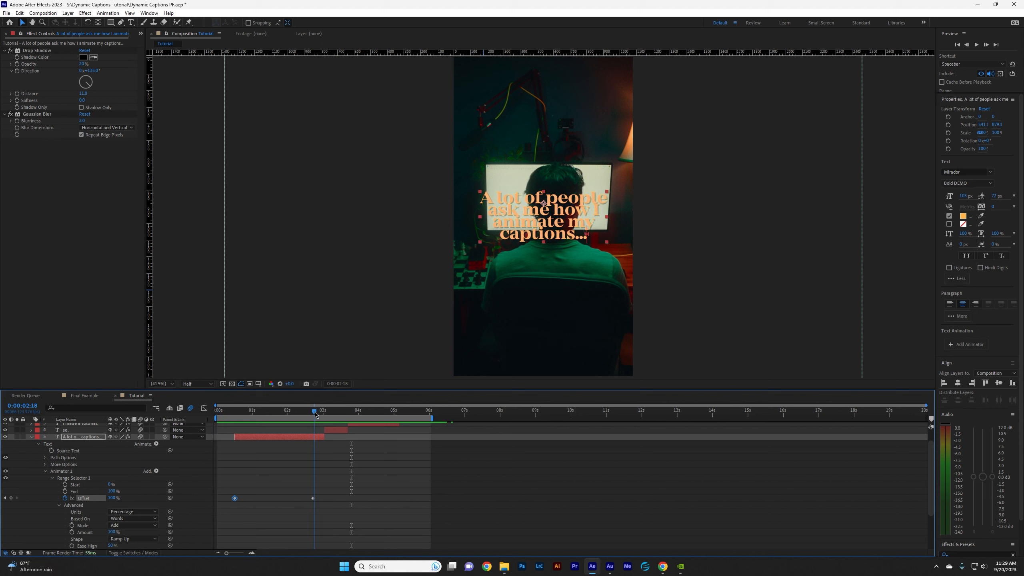
pyautogui.moveTo(315, 413); pyautogui.dragTo(318, 416)
pyautogui.moveTo(317, 423); pyautogui.dragTo(323, 421)
pyautogui.moveTo(111, 498); pyautogui.dragTo(35, 504)
pyautogui.press('Home')
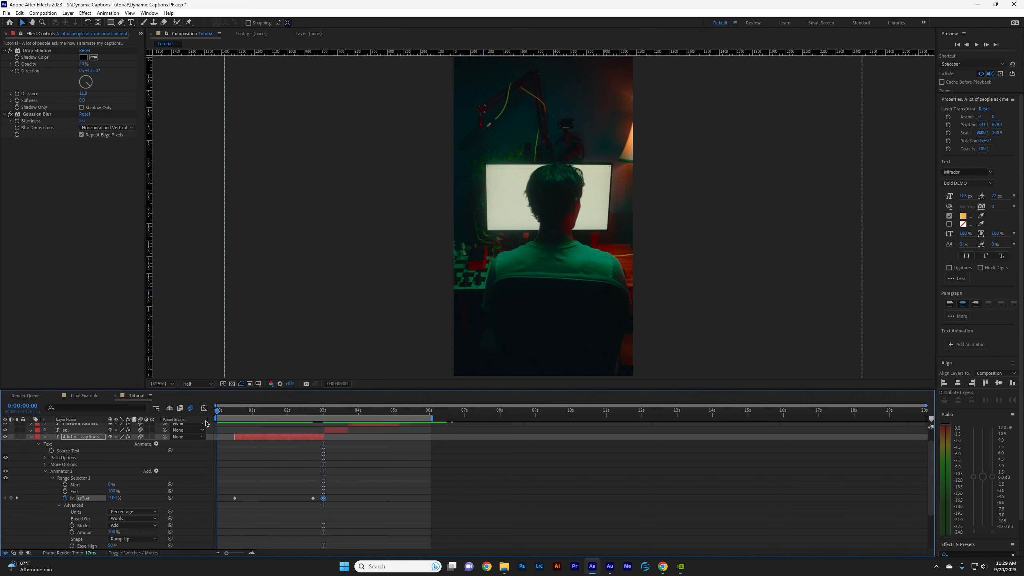
pyautogui.press('space')
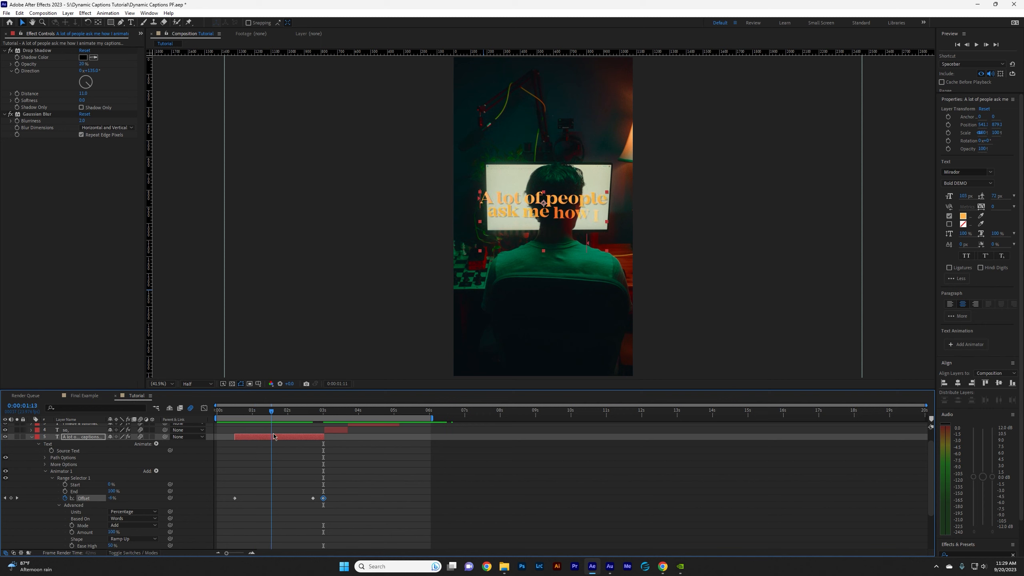
pyautogui.press('space')
# Extend the start of the "so," caption back to 0:00:02:17 so it overlaps the end of the first caption.
pyautogui.click(338, 431)
pyautogui.click(288, 411)
pyautogui.click(292, 436)
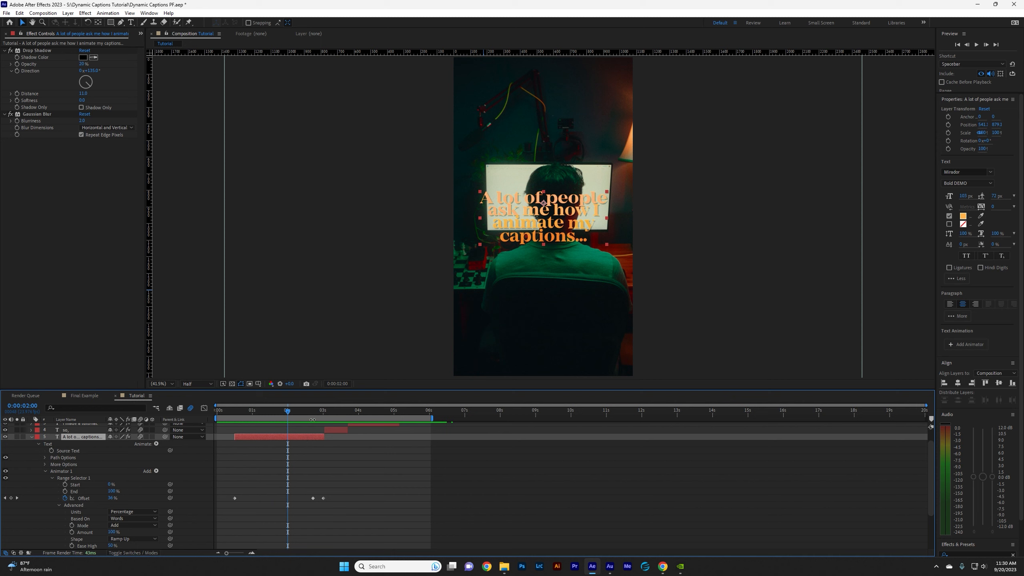
pyautogui.moveTo(309, 412); pyautogui.dragTo(313, 412)
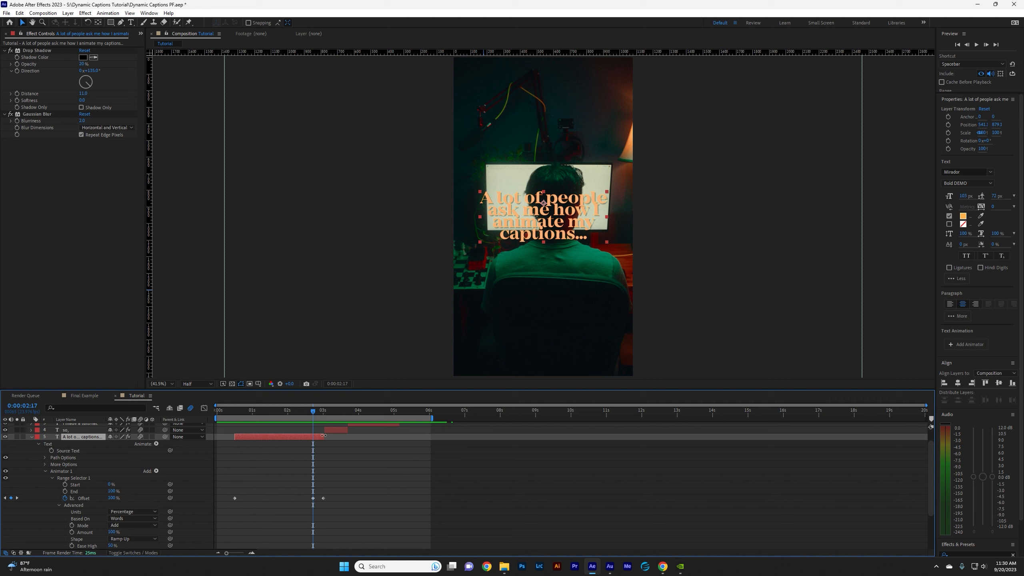
pyautogui.moveTo(325, 430); pyautogui.dragTo(315, 430)
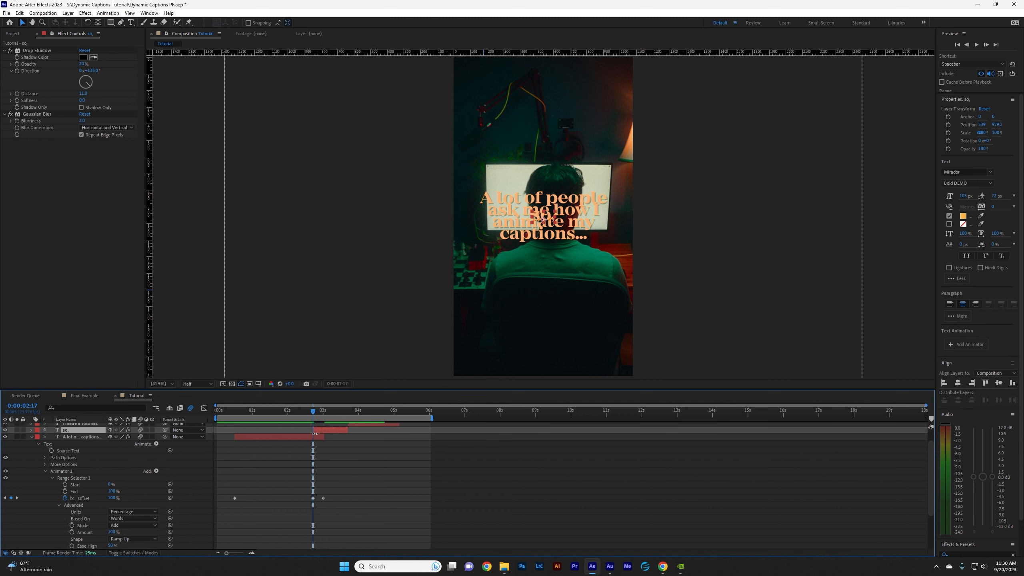
# Copy Animator 1 from the first caption onto the "so," caption at 0:00:02:17 and reveal its range selector keyframes.
pyautogui.click(75, 471)
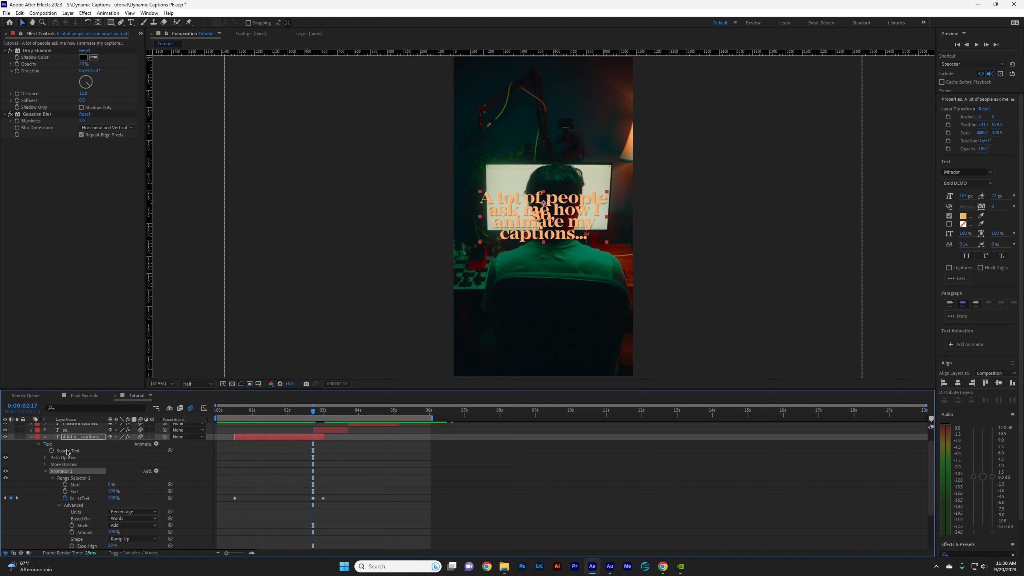
pyautogui.click(69, 432)
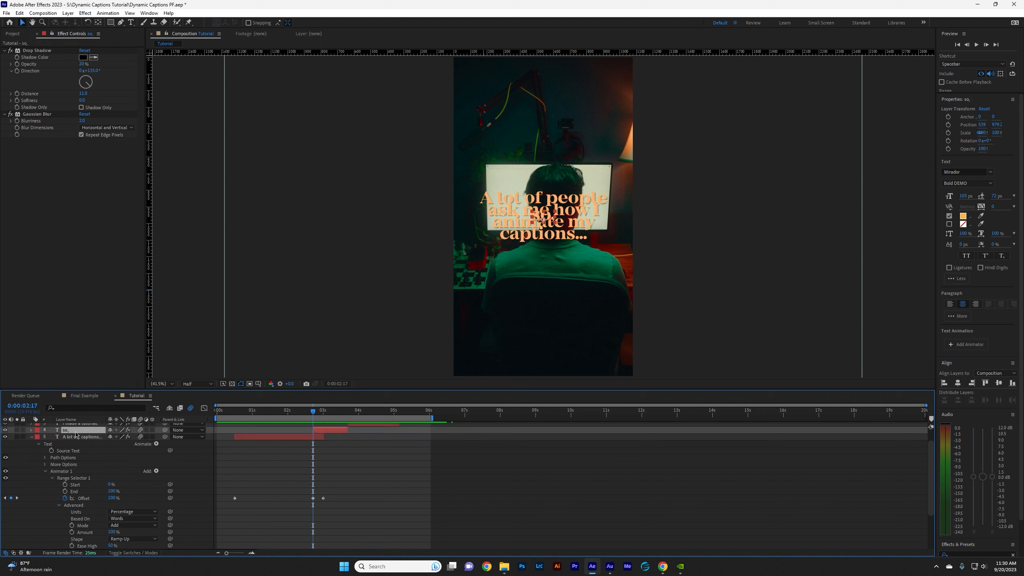
pyautogui.press('Return')
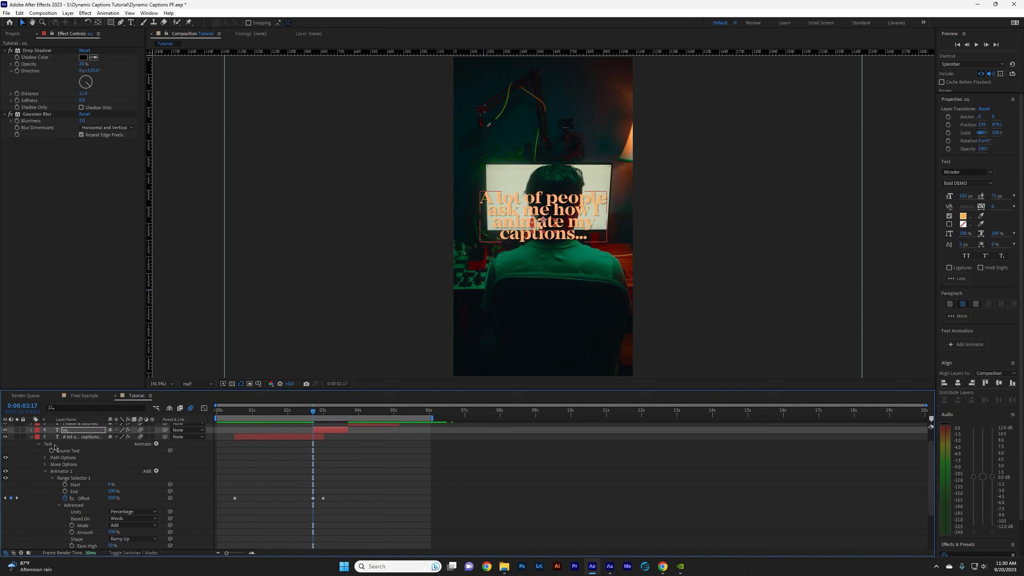
pyautogui.click(32, 430)
pyautogui.click(38, 437)
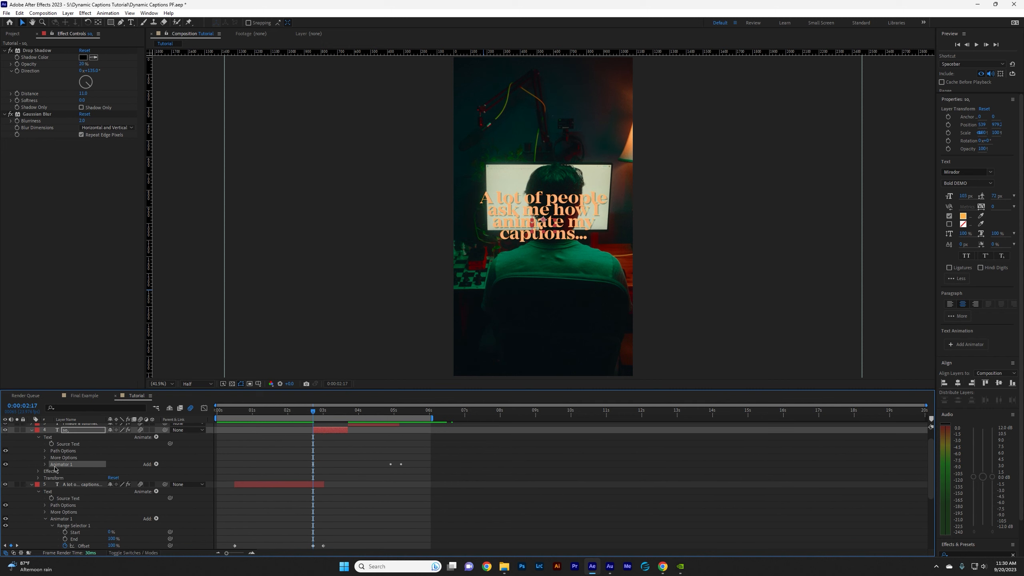
pyautogui.click(45, 464)
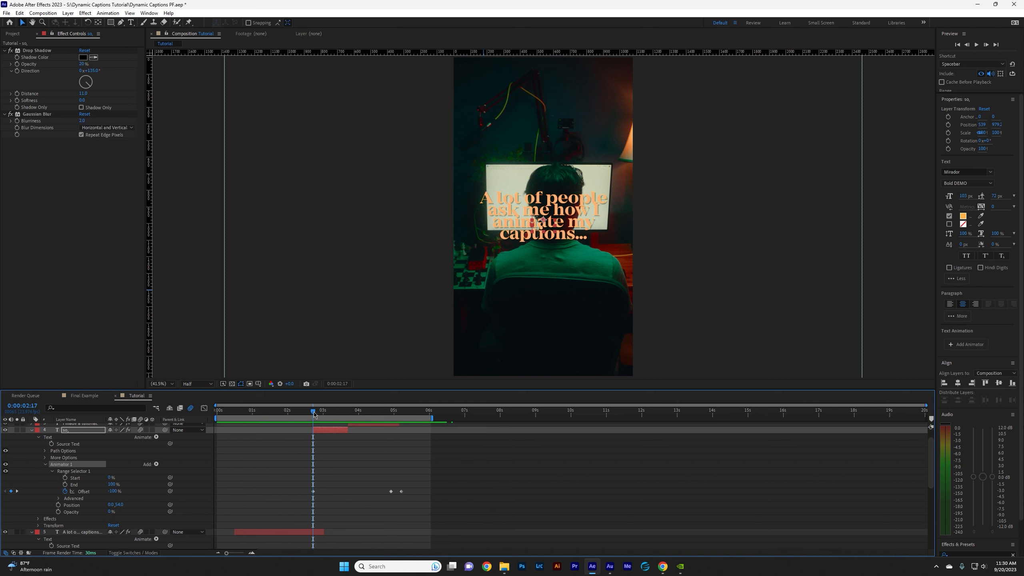
# Move the "so," caption's middle Offset keyframe to about 0:00:03:06 and play back the composition from the start.
pyautogui.moveTo(314, 412); pyautogui.dragTo(327, 426)
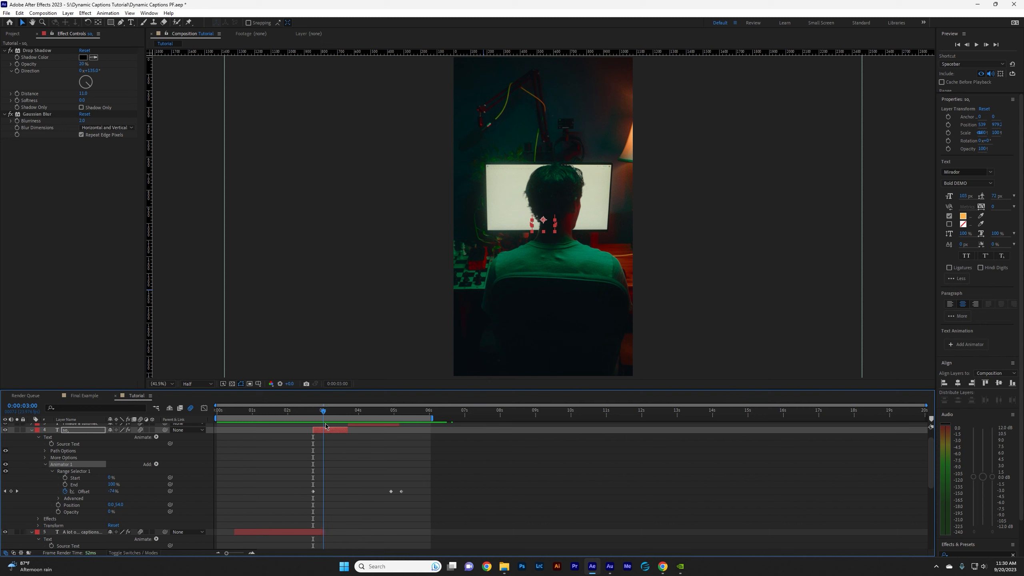
pyautogui.moveTo(391, 492); pyautogui.dragTo(332, 501)
pyautogui.press('Home')
pyautogui.press('space')
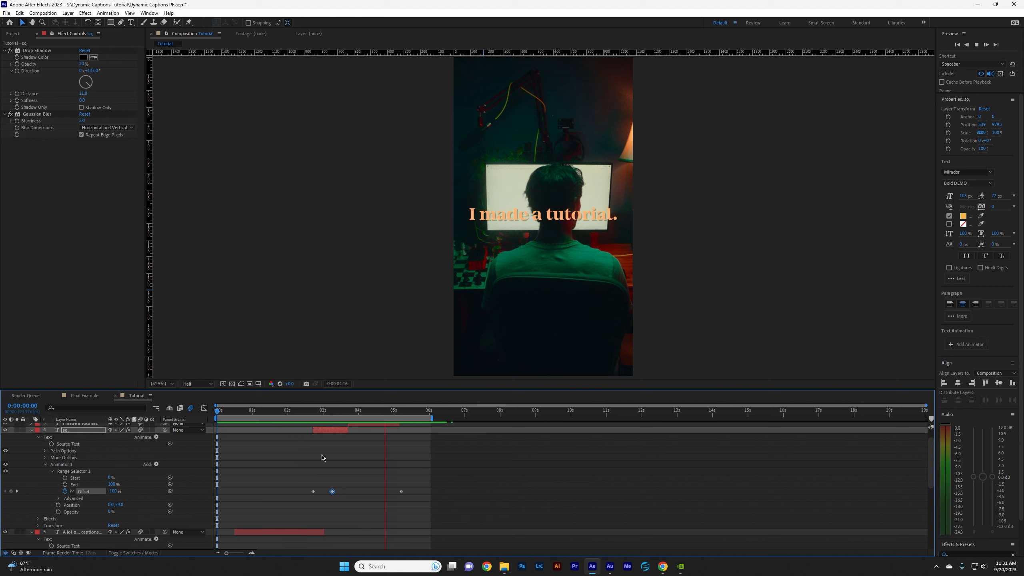
pyautogui.press('space')
# Move the "so," caption's last Offset keyframe to the end of its layer and play back that section.
pyautogui.moveTo(341, 413); pyautogui.dragTo(334, 420)
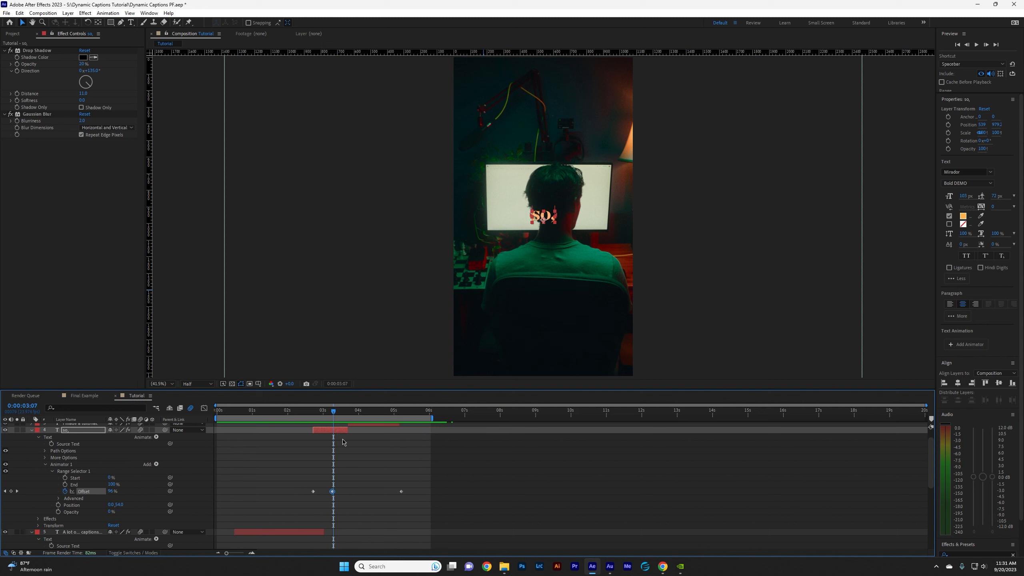
pyautogui.scroll(2, 342, 442)
pyautogui.moveTo(401, 508); pyautogui.dragTo(348, 508)
pyautogui.moveTo(325, 413); pyautogui.dragTo(296, 412)
pyautogui.press('space')
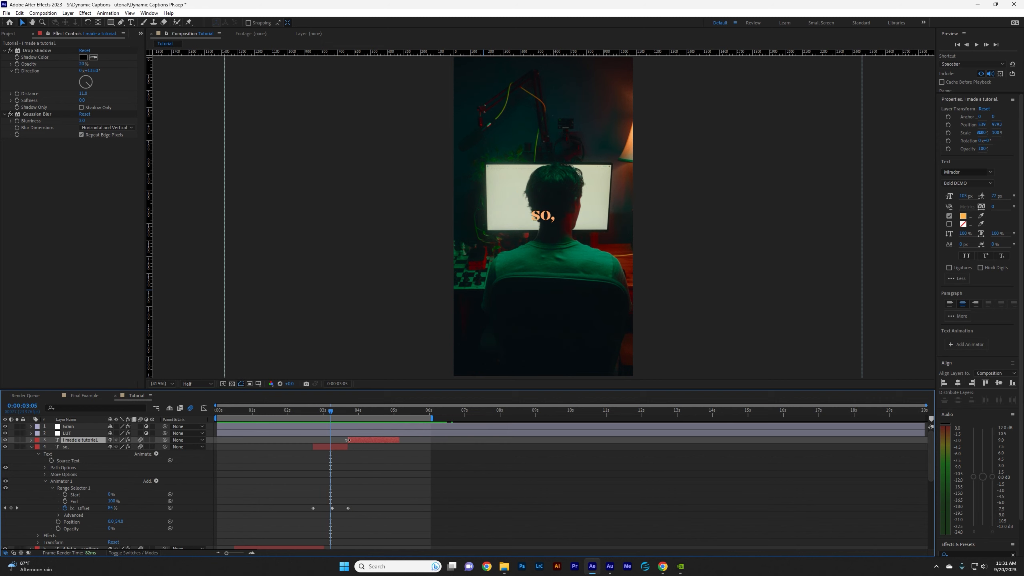
# Extend the "I made a tutorial." caption's start to 0:00:03:05, copy the "so," caption's Animator 1 onto it, and play back.
pyautogui.moveTo(349, 440); pyautogui.dragTo(330, 440)
pyautogui.click(84, 482)
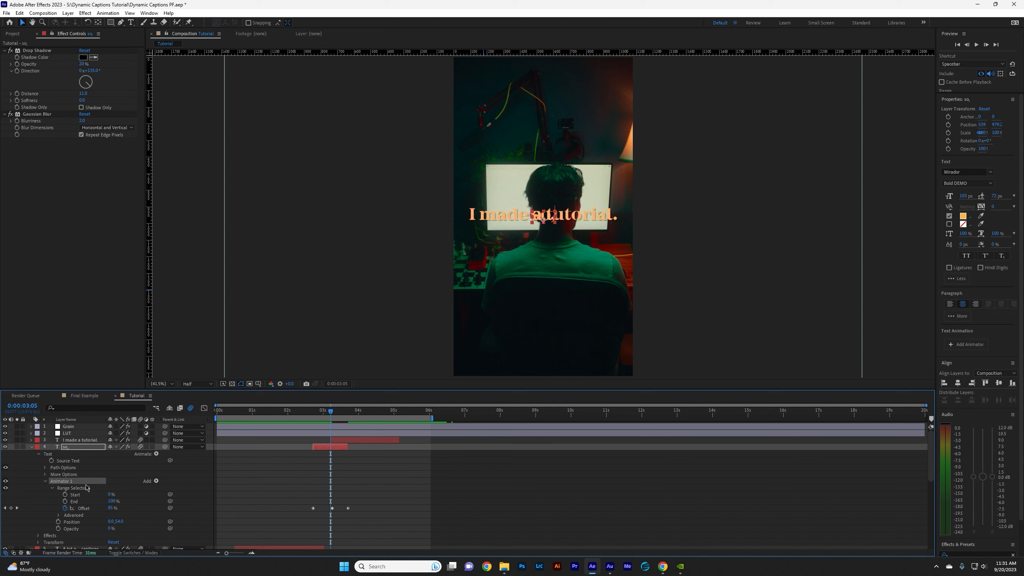
pyautogui.click(80, 440)
pyautogui.hotkey('ctrl', 'v')
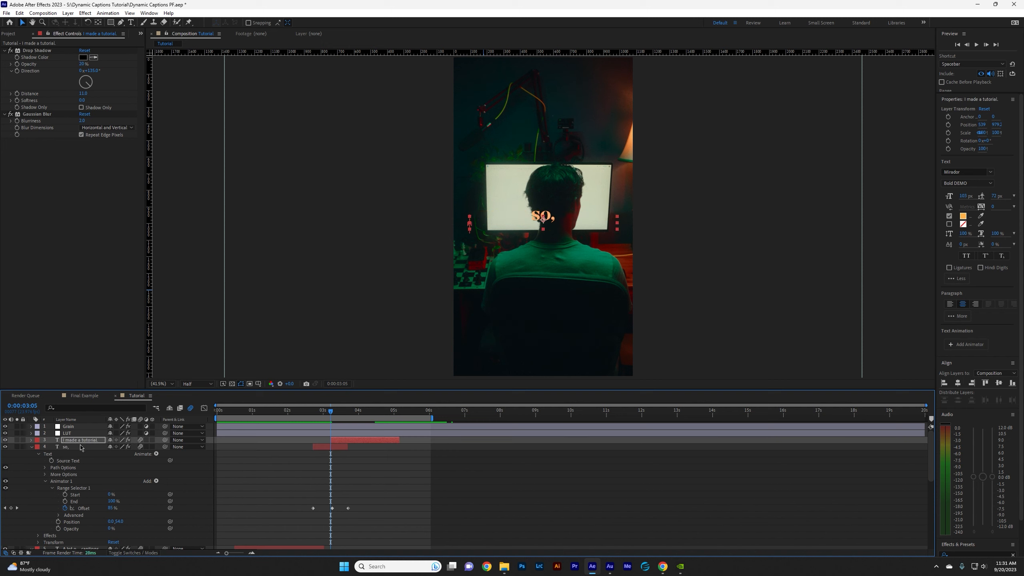
pyautogui.click(45, 473)
pyautogui.press('Home')
pyautogui.press('space')
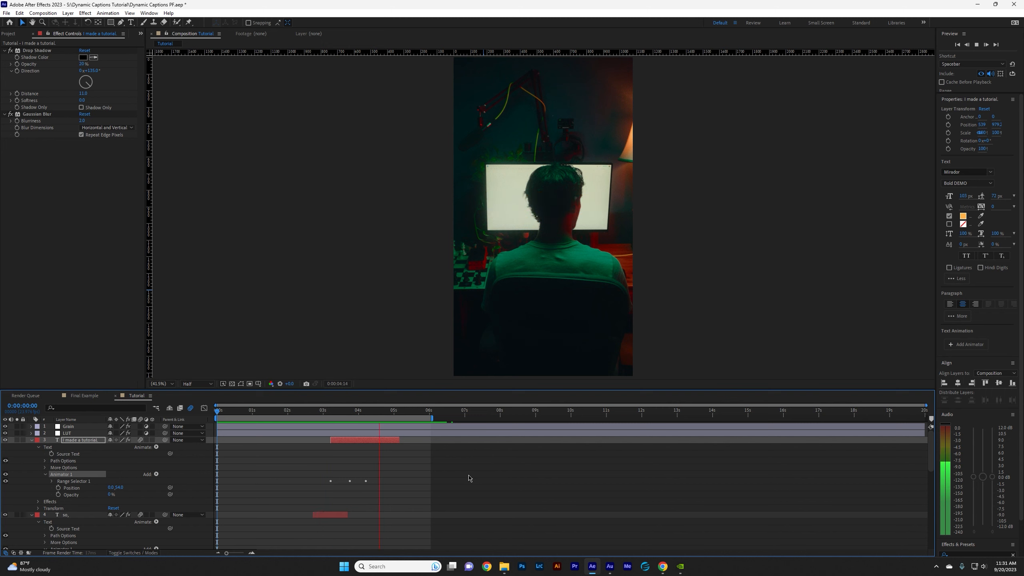
pyautogui.press('space')
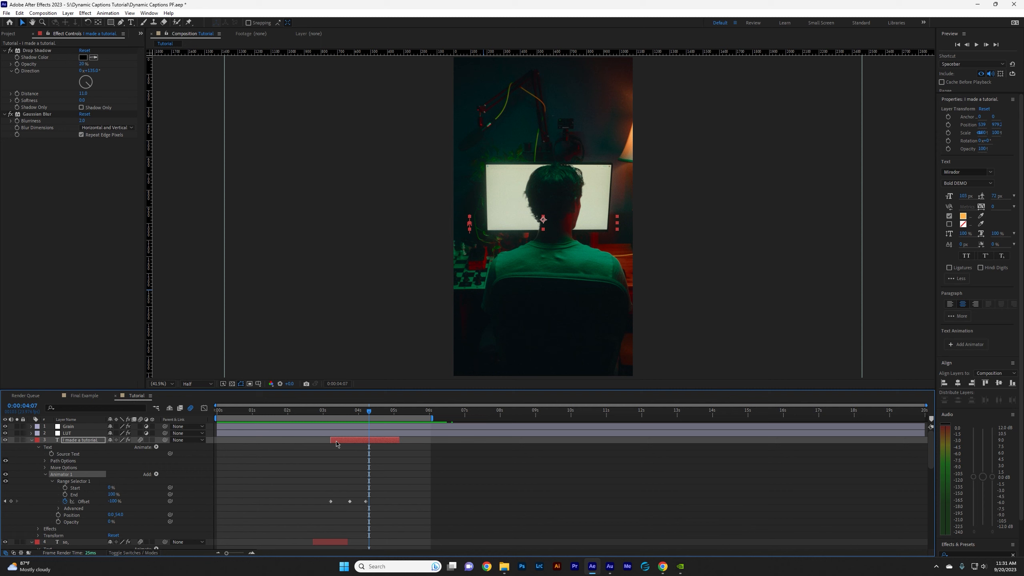
# Shift the whole "I made a tutorial." caption to start at about 0:00:03:15 and play back from 0:00:02:23.
pyautogui.click(337, 442)
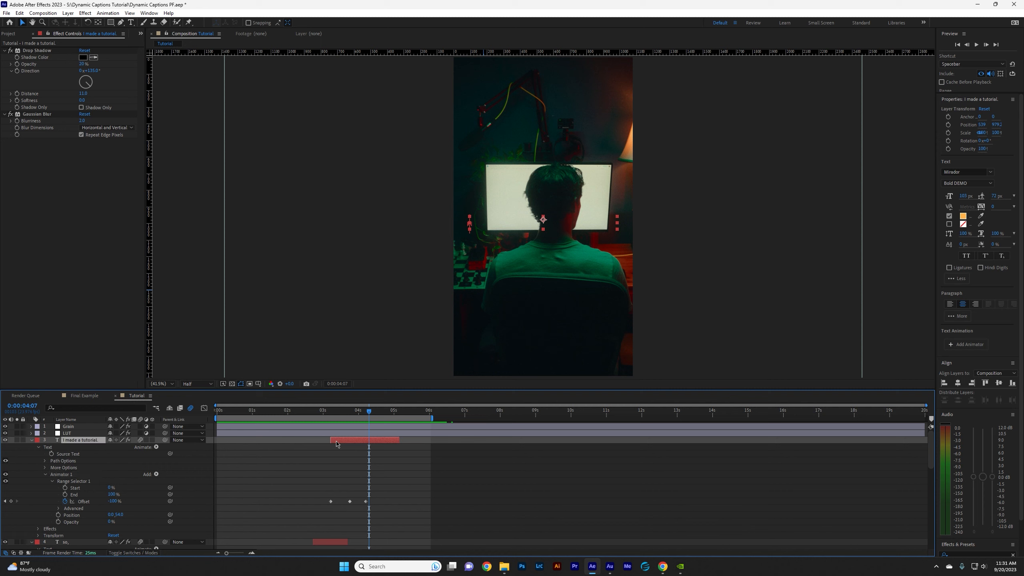
pyautogui.moveTo(338, 443); pyautogui.dragTo(321, 417)
pyautogui.press('space')
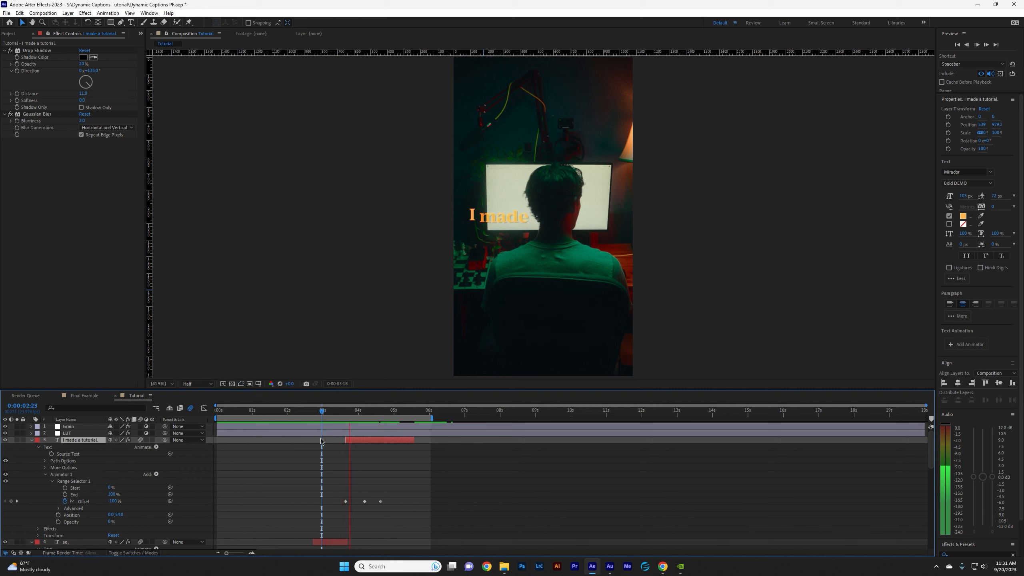
pyautogui.press('space')
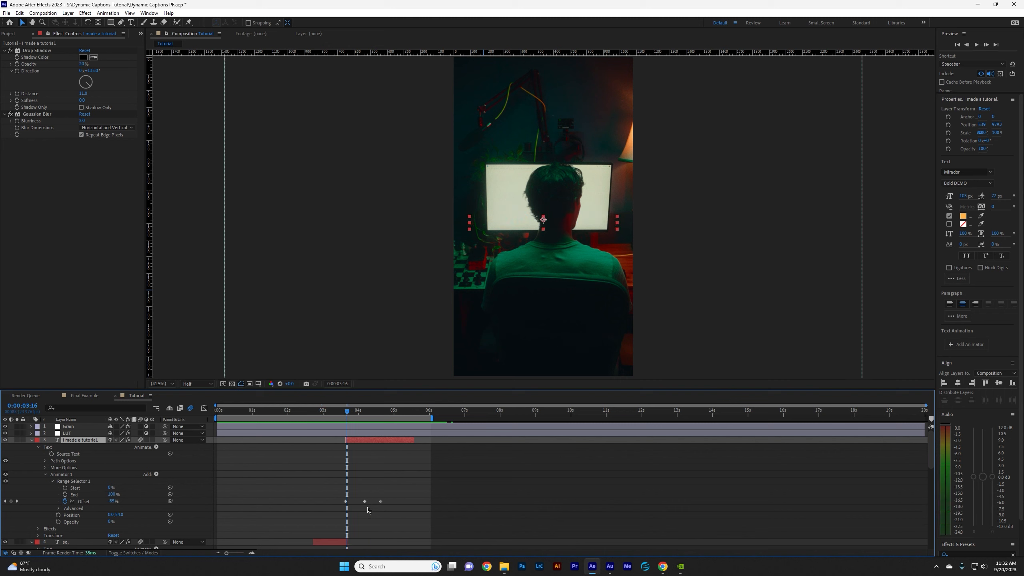
# Move the last two Offset keyframes of "I made a tutorial." together, placing the middle one at about 0:00:05:00, and play back.
pyautogui.moveTo(360, 504); pyautogui.dragTo(410, 502)
pyautogui.click(380, 502)
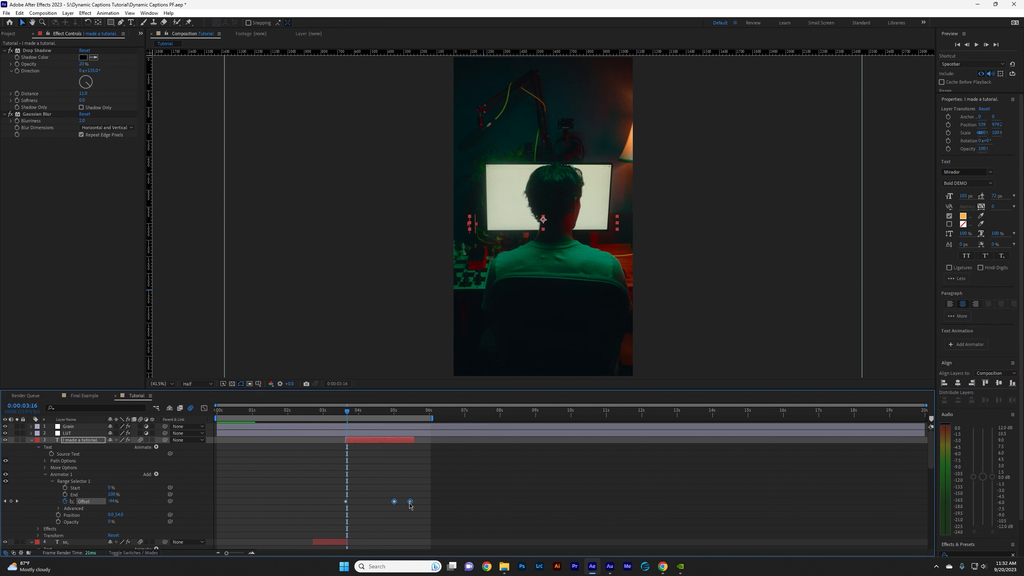
pyautogui.press('space')
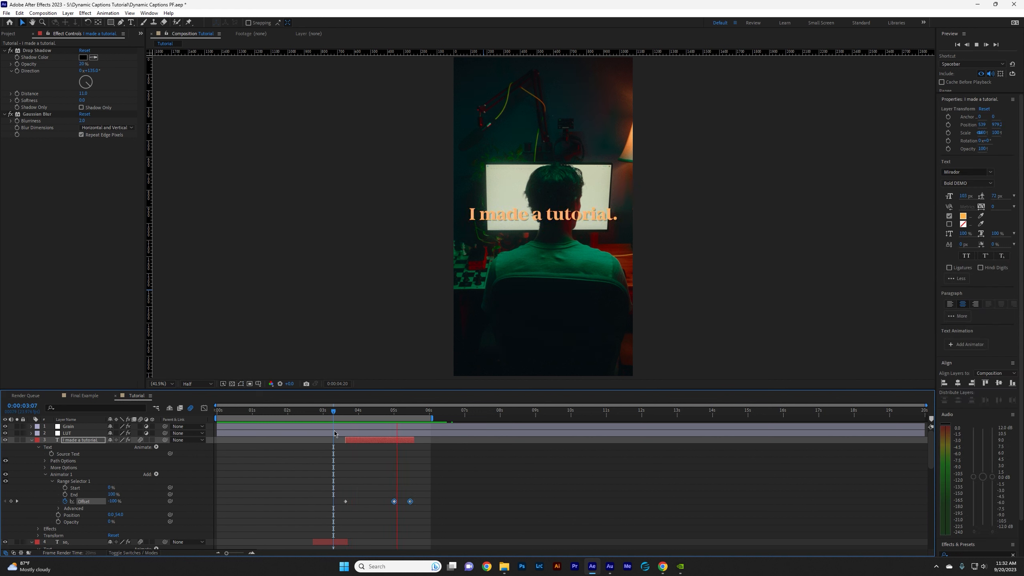
pyautogui.press('space')
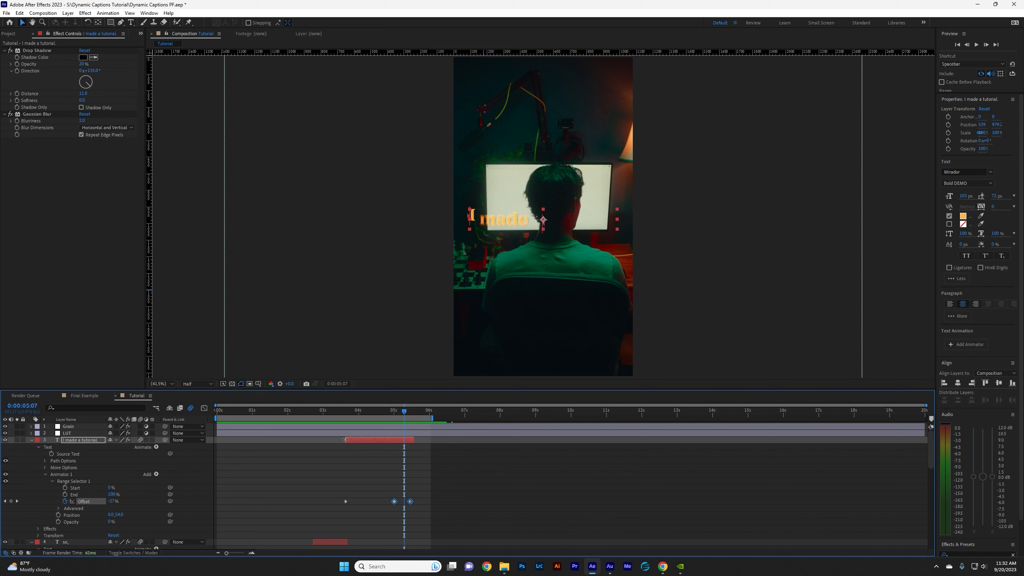
# Extend the "I made a tutorial." caption's start to about 0:00:03:08 and move its first Offset keyframe there.
pyautogui.moveTo(346, 440); pyautogui.dragTo(343, 440)
pyautogui.moveTo(342, 439); pyautogui.dragTo(335, 440)
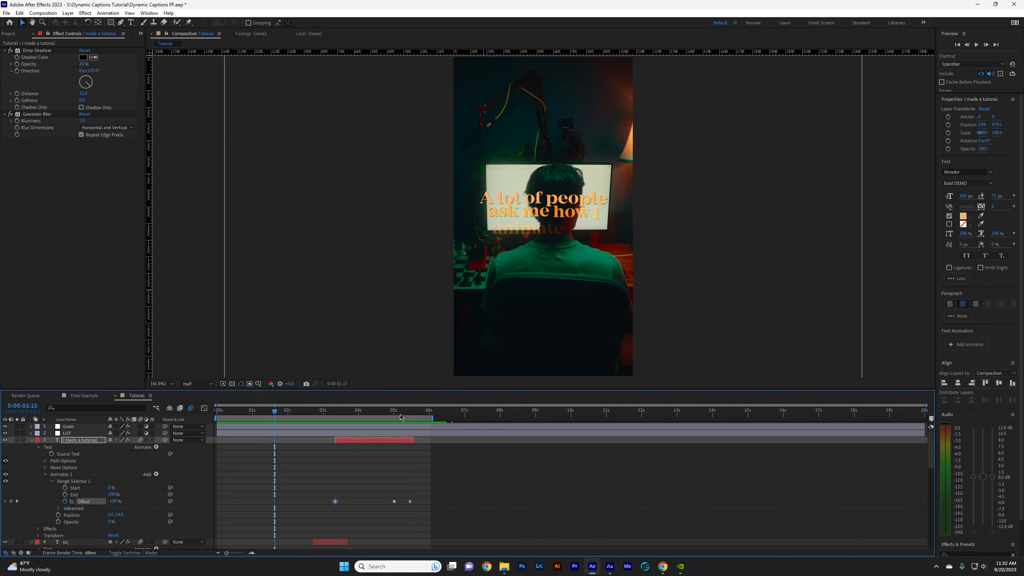
pyautogui.click(393, 416)
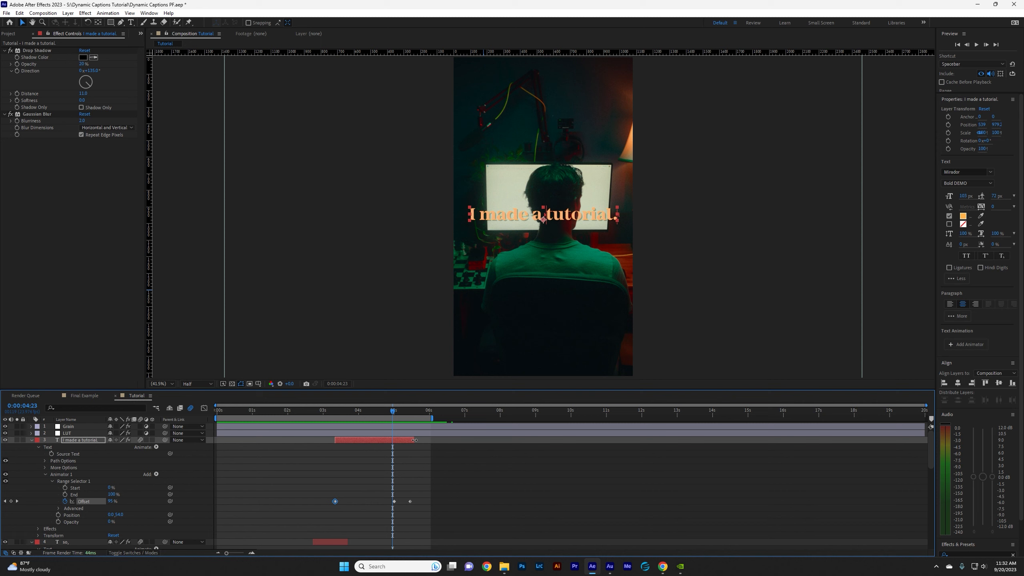
# Extend the "I made a tutorial." caption to the end of the work area, move its last Offset keyframe there, and play back.
pyautogui.moveTo(414, 440); pyautogui.dragTo(431, 440)
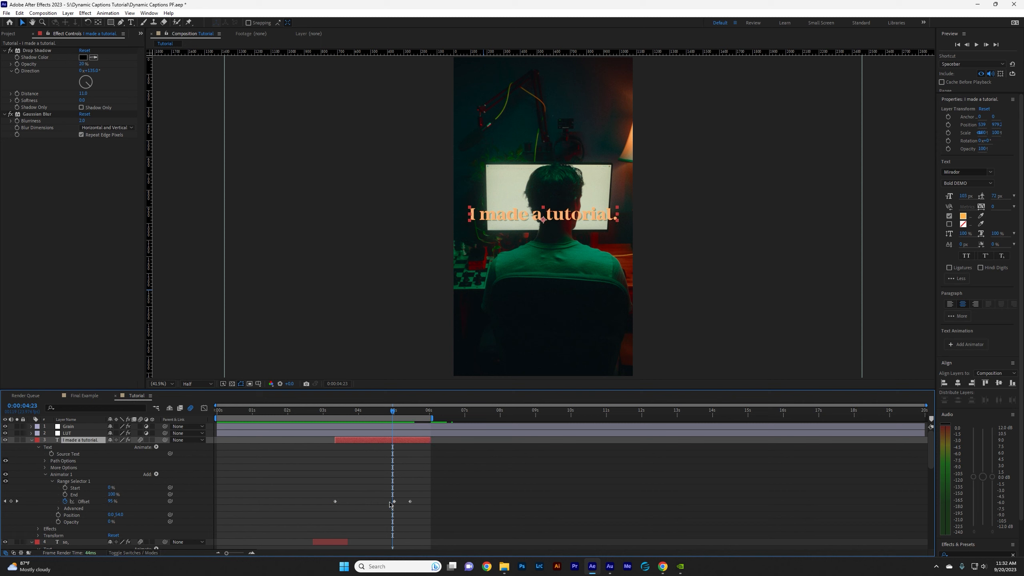
pyautogui.click(410, 501)
pyautogui.moveTo(410, 501); pyautogui.dragTo(429, 501)
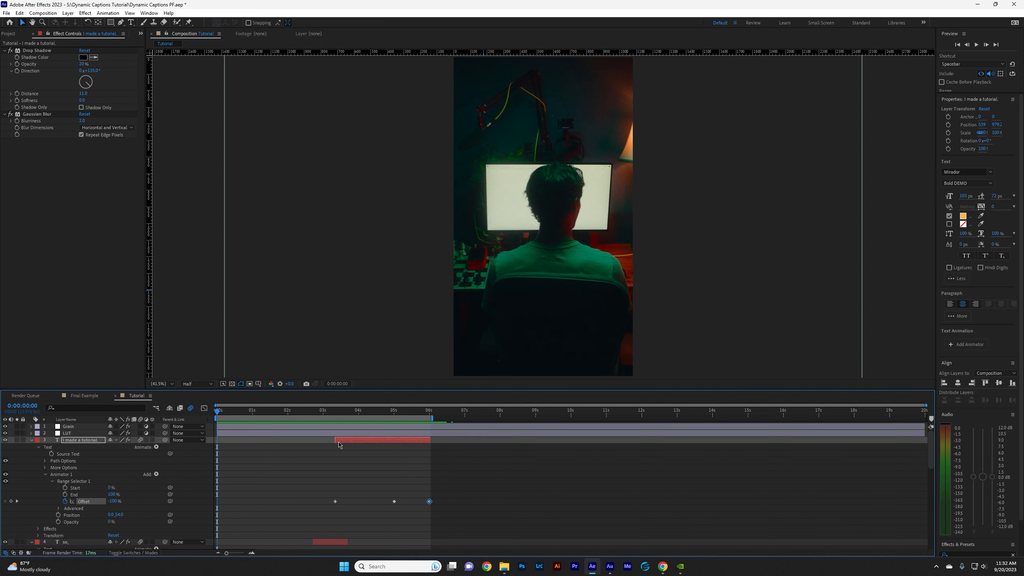
pyautogui.press('space')
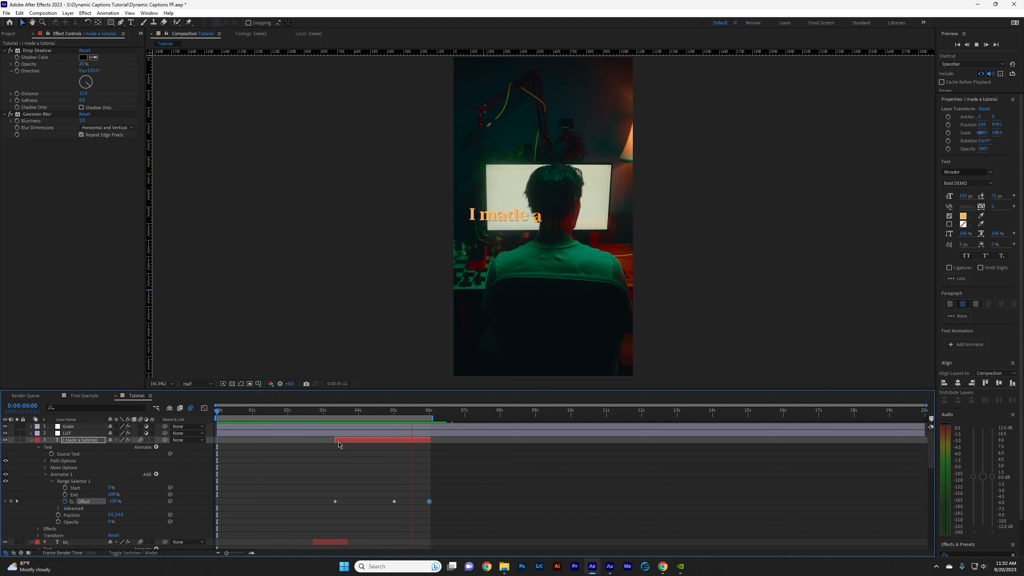
pyautogui.press('space')
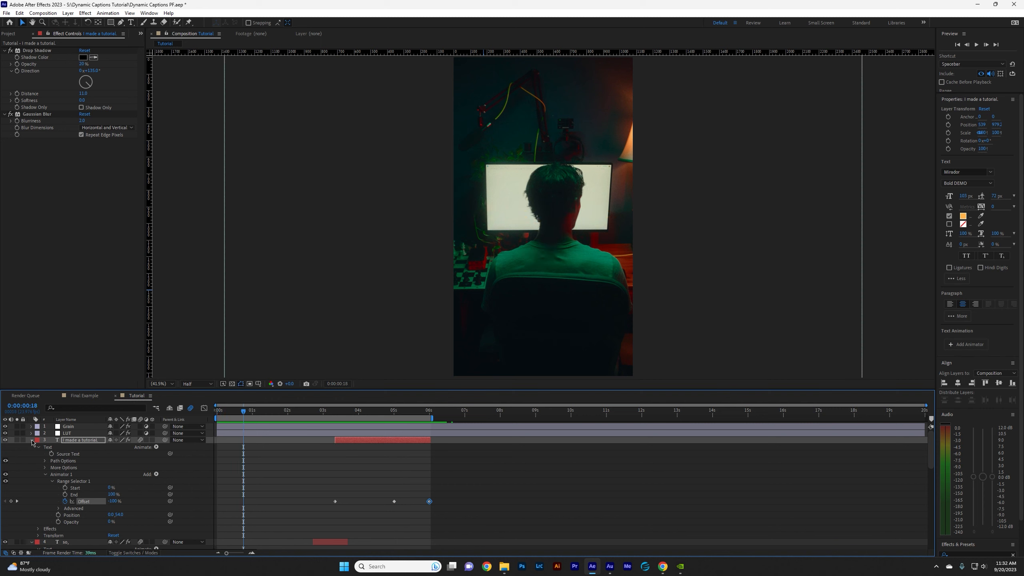
pyautogui.click(32, 440)
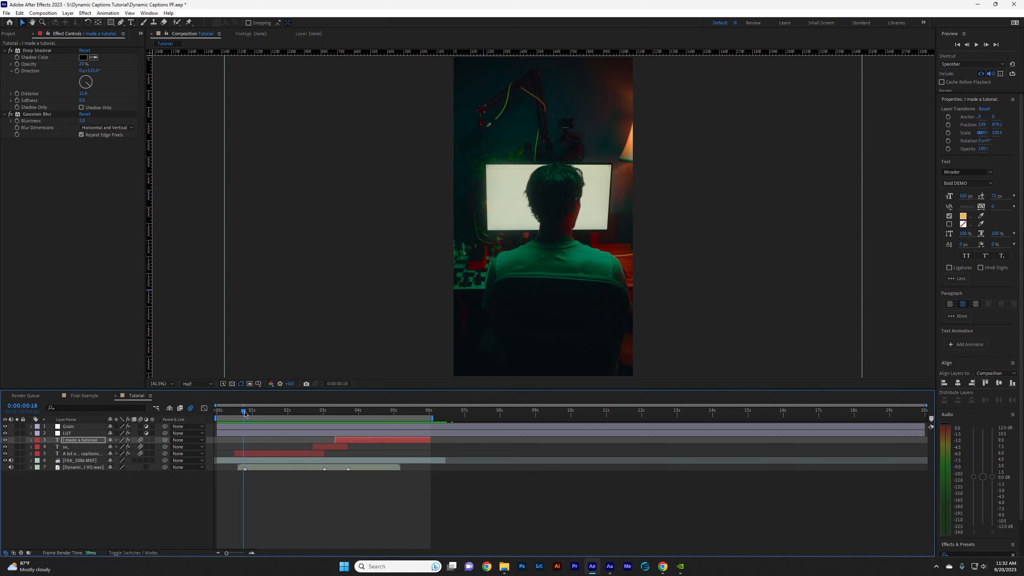
# Apply the Turbulent Displace effect to the "A lot of people ask me how I animate my captions..." caption and check the Final Example composition for reference.
pyautogui.moveTo(245, 414); pyautogui.dragTo(235, 414)
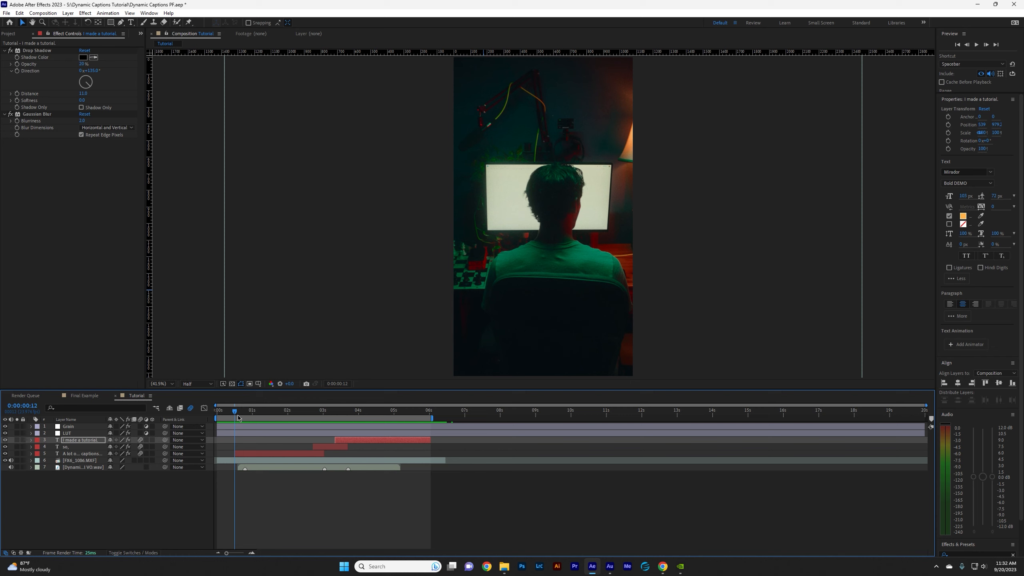
pyautogui.click(270, 455)
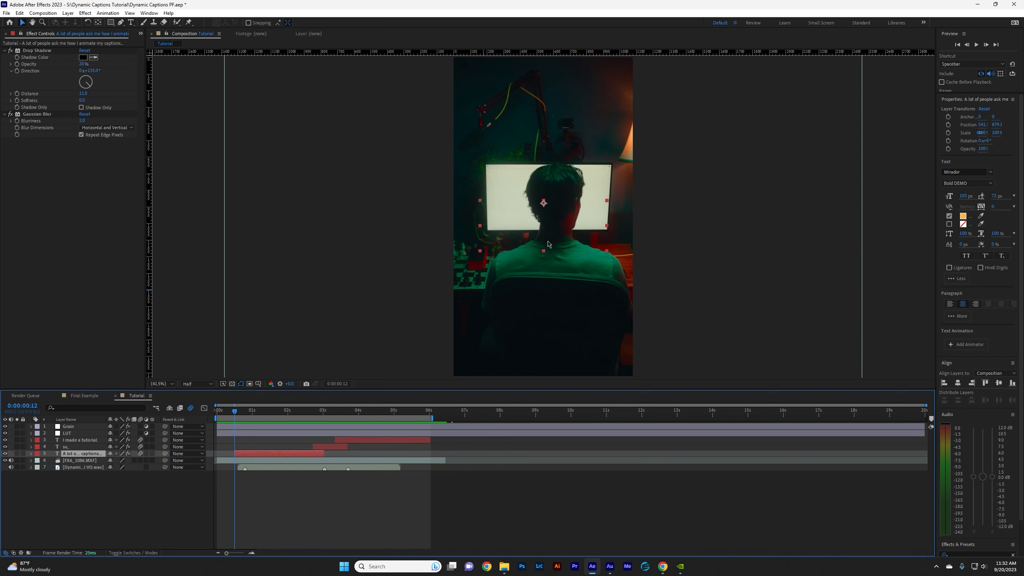
pyautogui.hotkey('ctrl', '5')
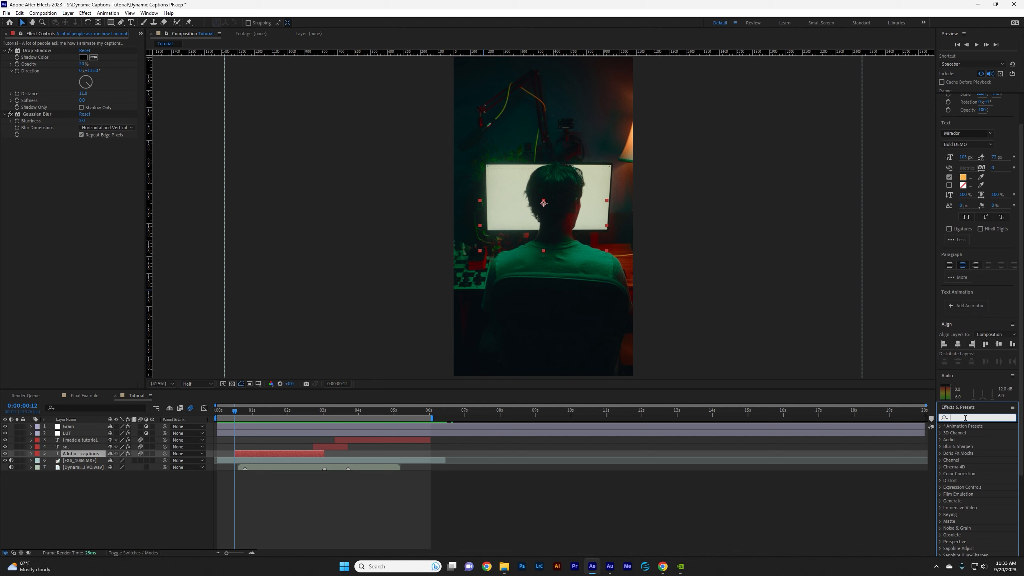
pyautogui.write('Turb')
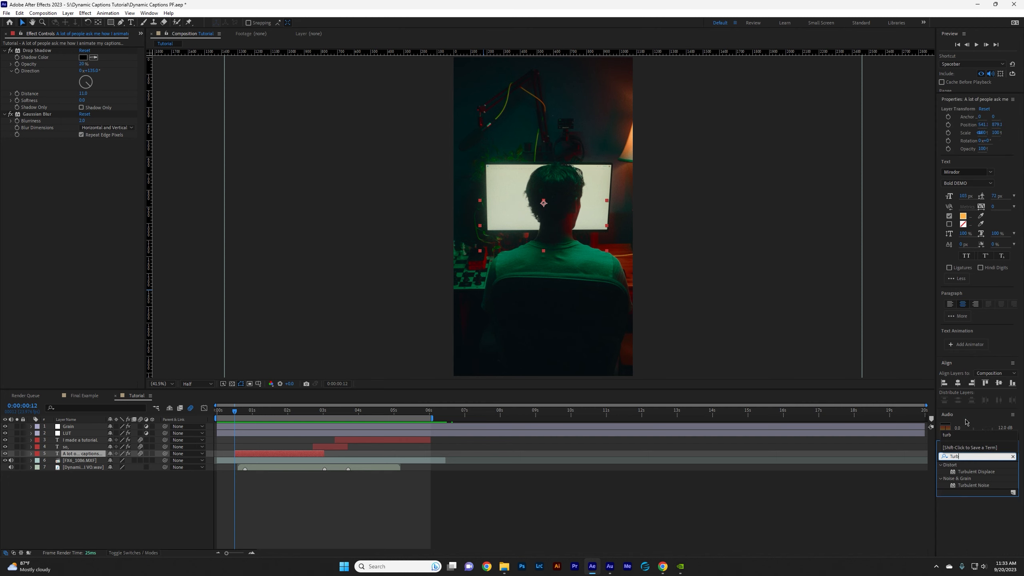
pyautogui.moveTo(973, 472); pyautogui.dragTo(93, 457)
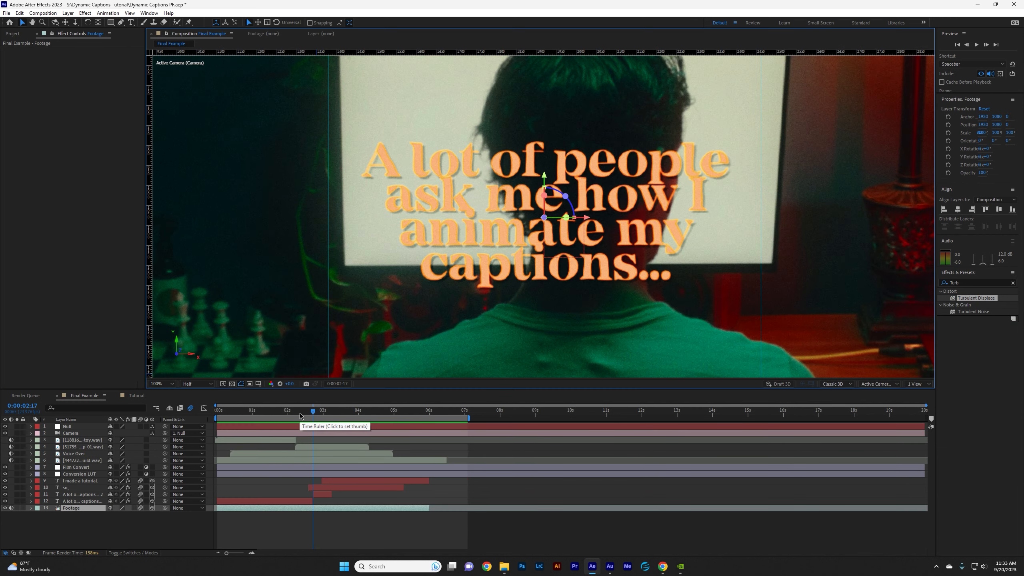
pyautogui.moveTo(297, 414); pyautogui.dragTo(281, 435)
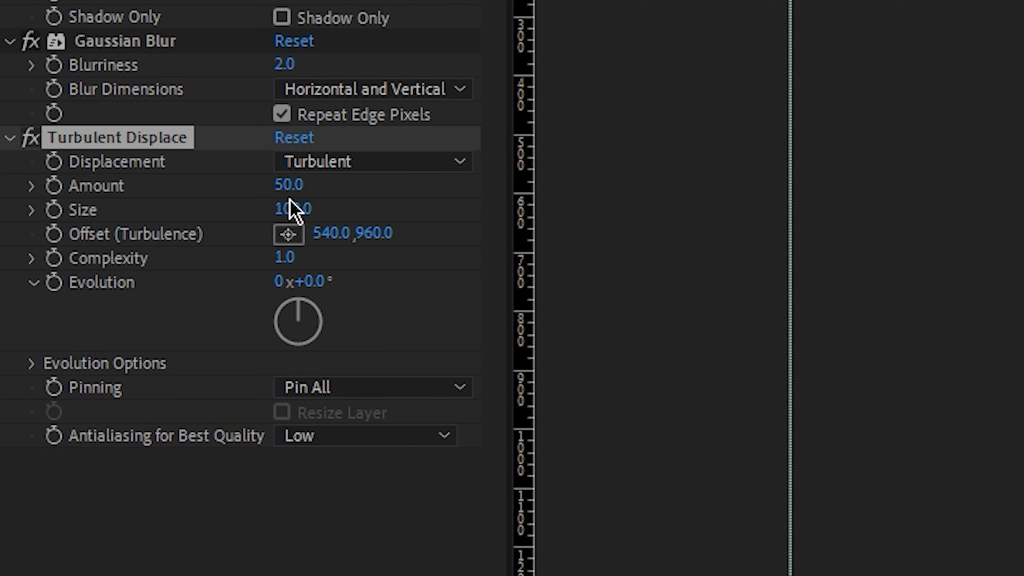
# Set the first caption's Turbulent Displace Amount to 15, Size to 15 and Complexity to 1.5.
pyautogui.click(83, 155)
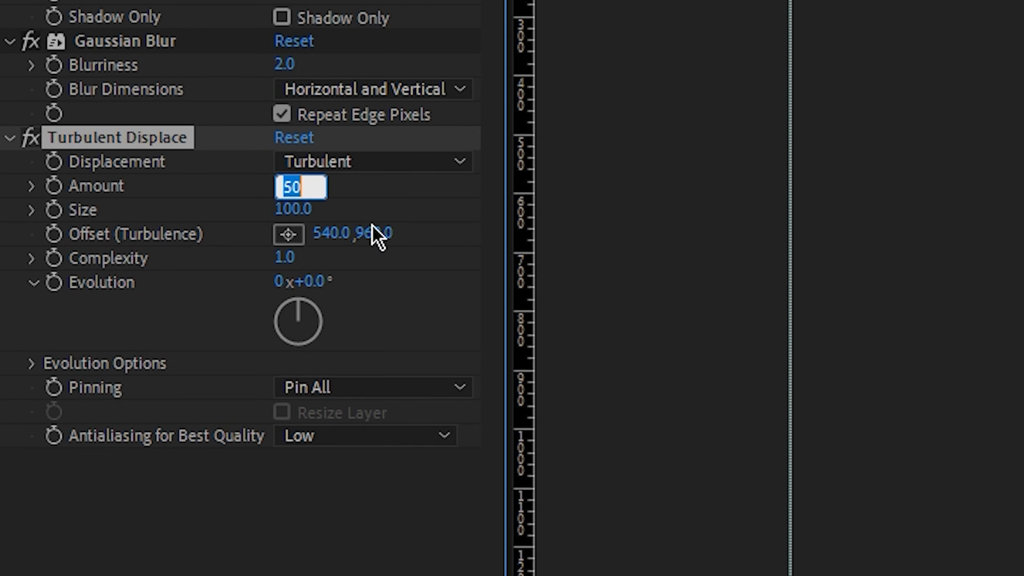
pyautogui.write('15')
pyautogui.press('Return')
pyautogui.click(284, 208)
pyautogui.write('15')
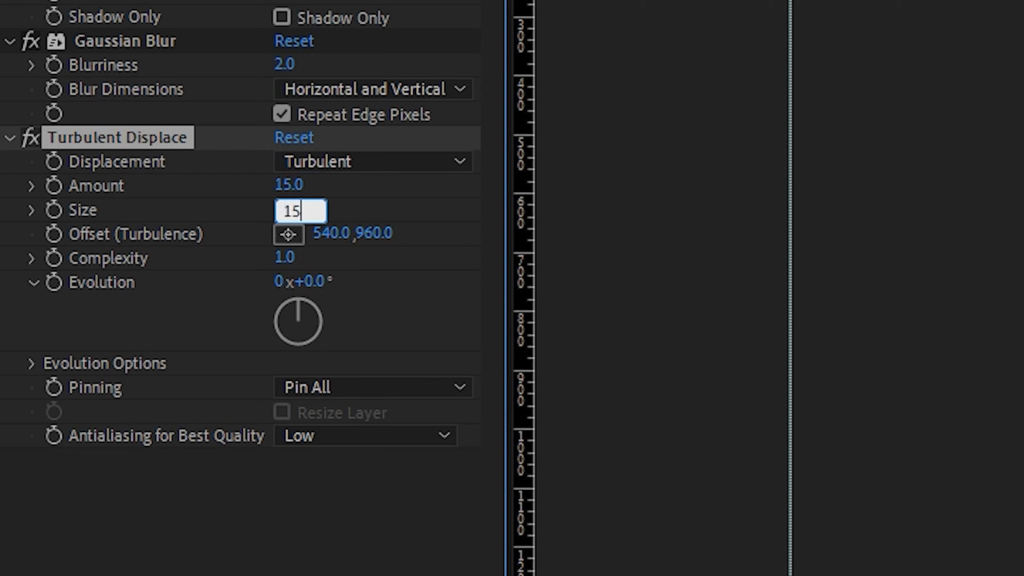
pyautogui.click(284, 257)
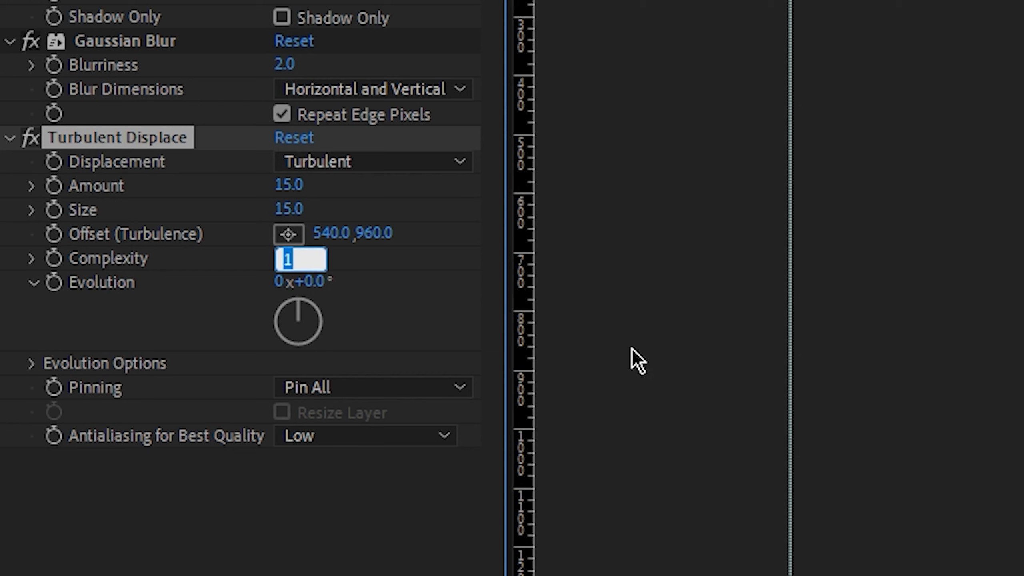
pyautogui.write('1.5')
pyautogui.press('Return')
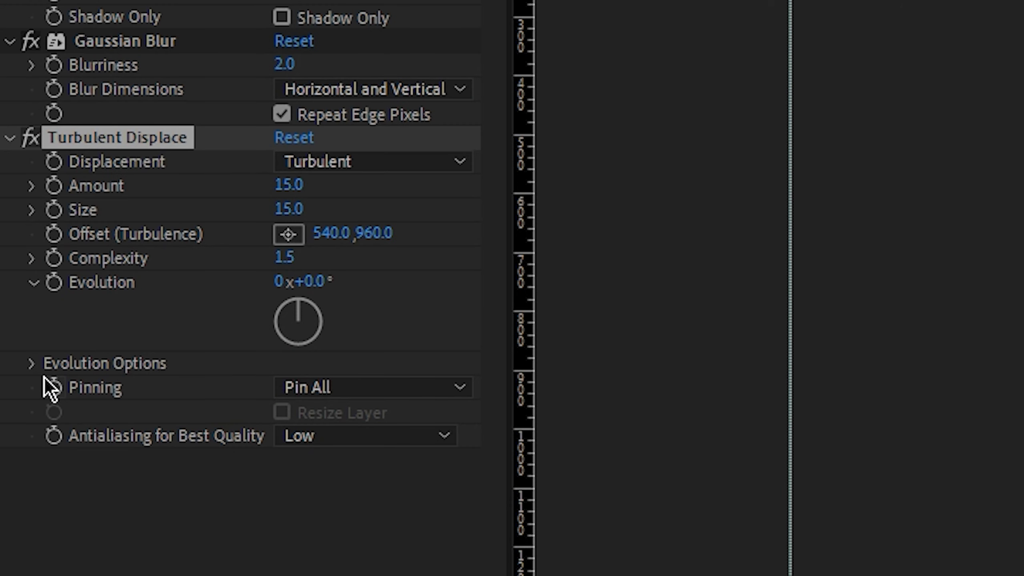
# Enable Cycle Evolution in the Turbulent Displace effect and set its cycle to 80 revolutions.
pyautogui.click(32, 365)
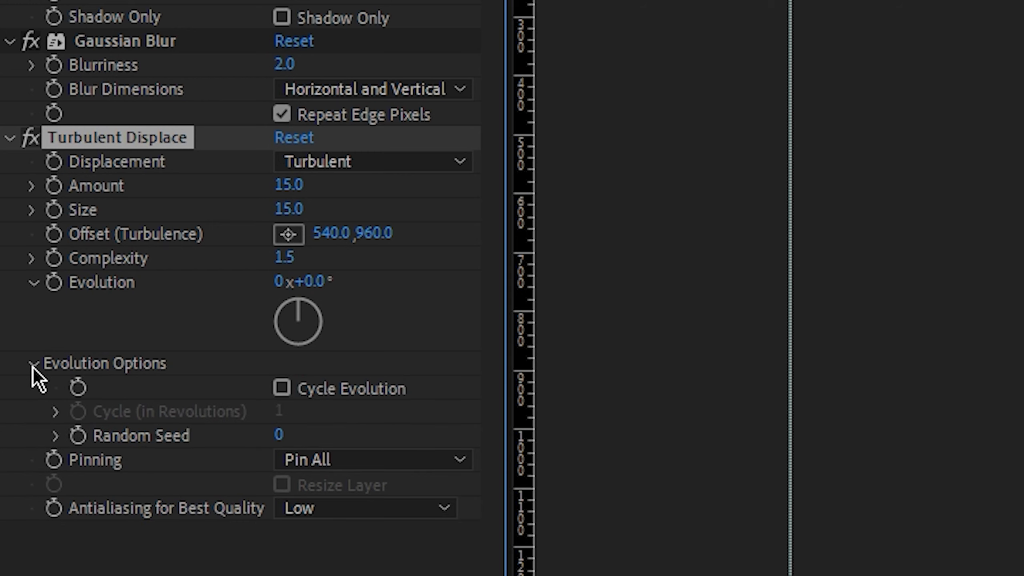
pyautogui.click(281, 389)
pyautogui.click(283, 413)
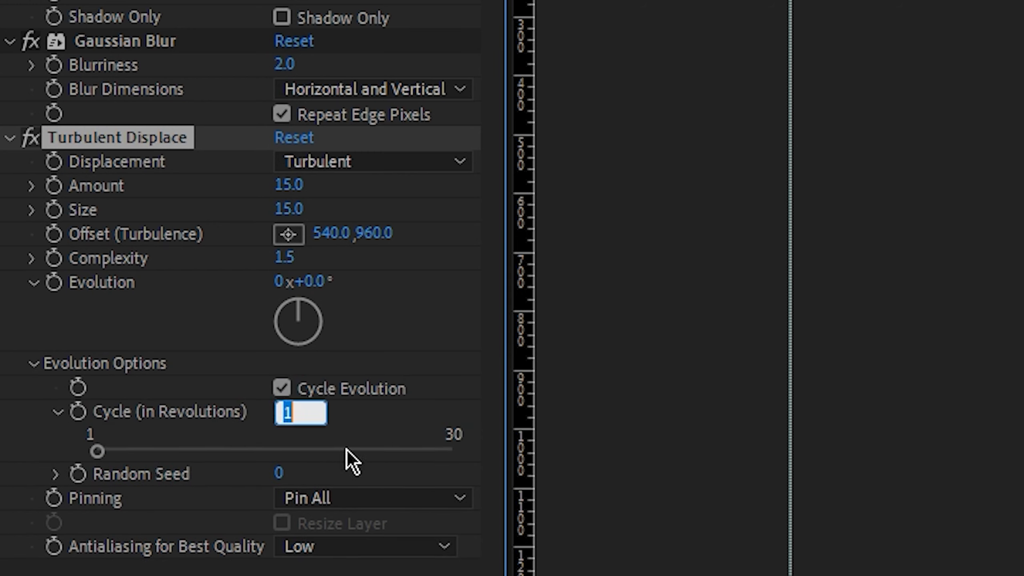
pyautogui.write('80')
pyautogui.press('Return')
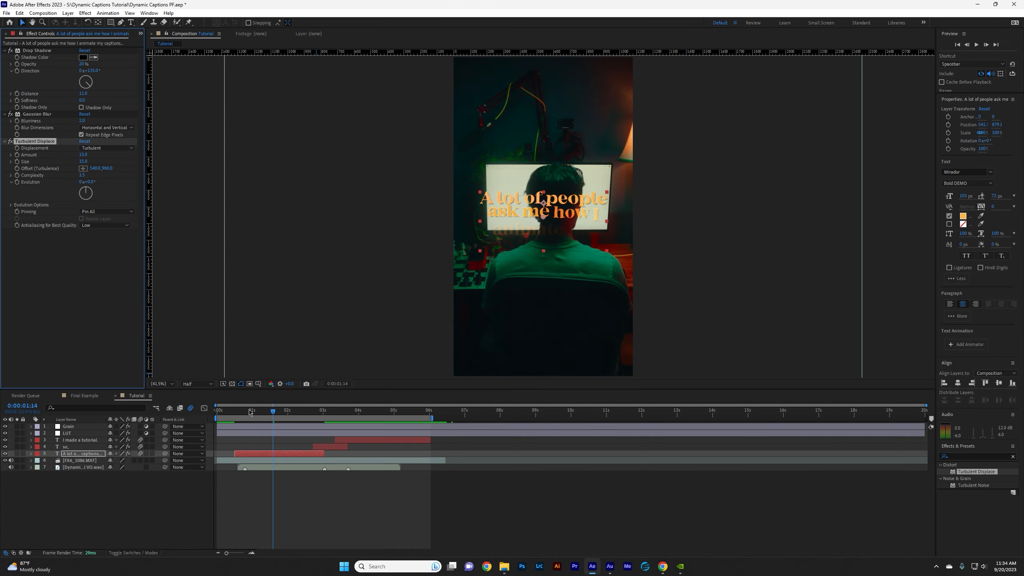
# Keyframe Turbulent Displace Evolution from 0 at the first caption's start to 30 revolutions at 0:00:03:00.
pyautogui.moveTo(252, 411); pyautogui.dragTo(238, 414)
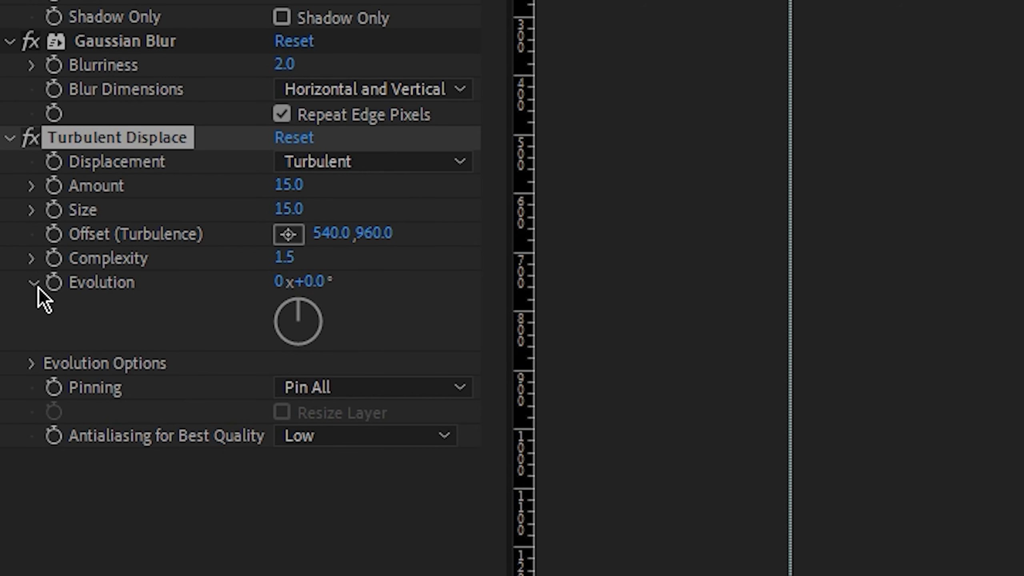
pyautogui.click(54, 282)
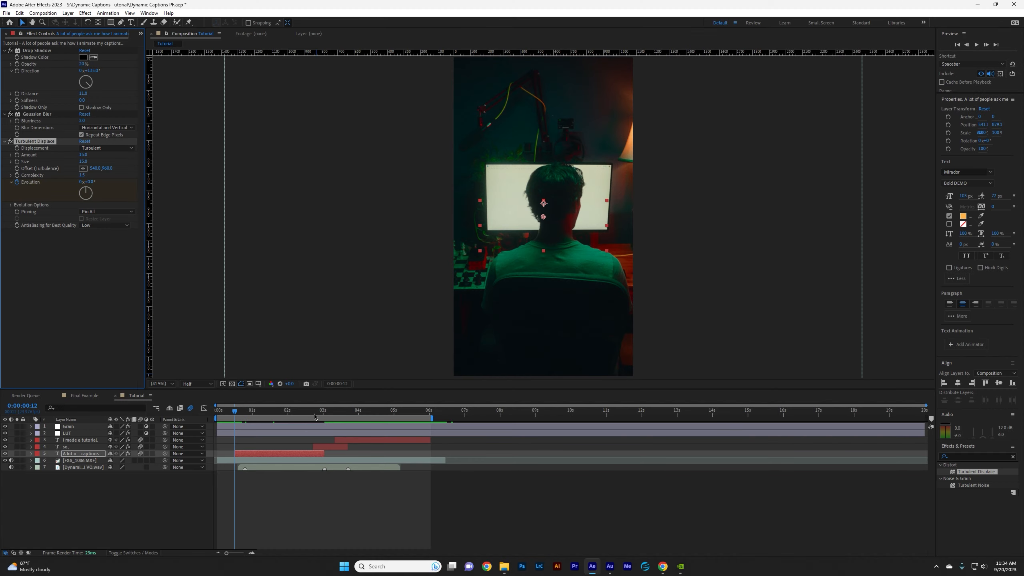
pyautogui.moveTo(315, 412); pyautogui.dragTo(324, 414)
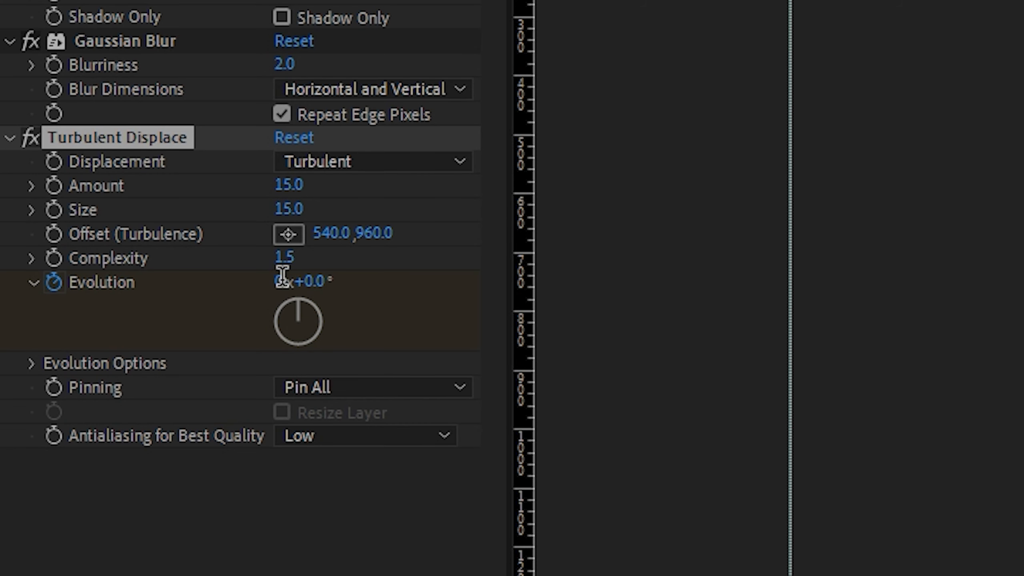
pyautogui.click(82, 181)
pyautogui.write('30')
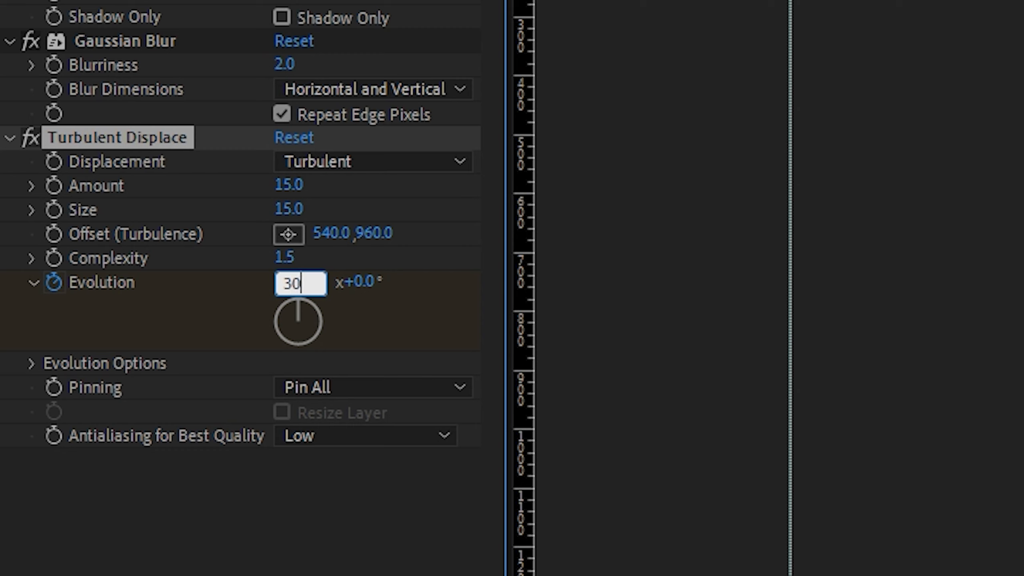
pyautogui.press('Return')
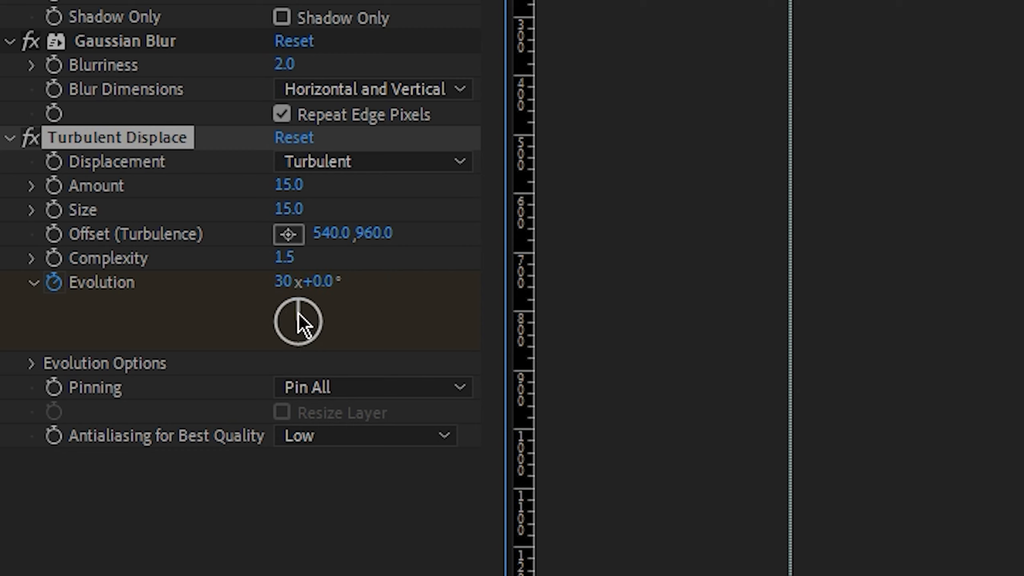
# Adjust the Evolution at 0:00:03:00 to 30x+5.0° with its dial and play back from the beginning.
pyautogui.moveTo(299, 312); pyautogui.dragTo(335, 340)
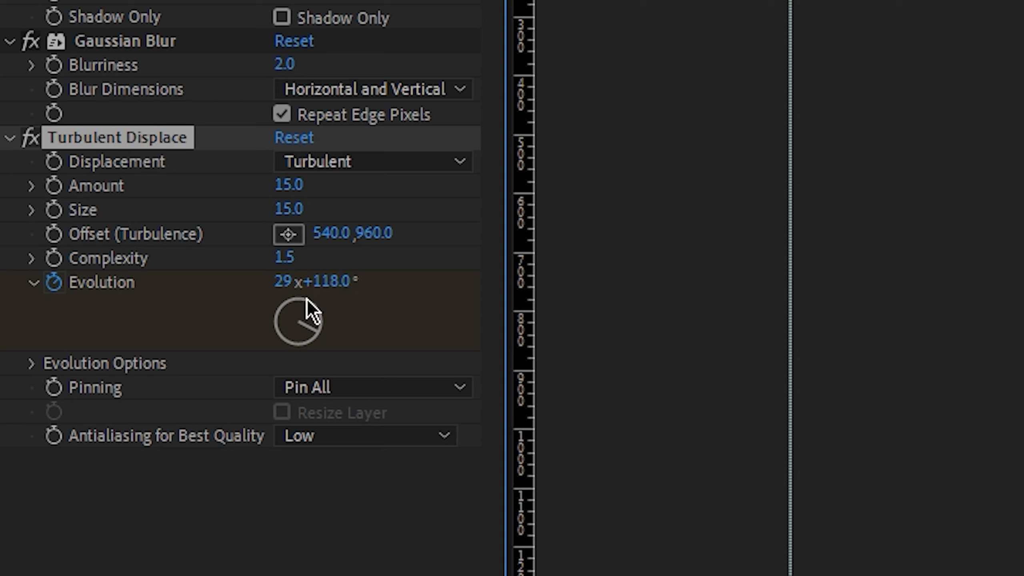
pyautogui.moveTo(318, 341); pyautogui.dragTo(305, 254)
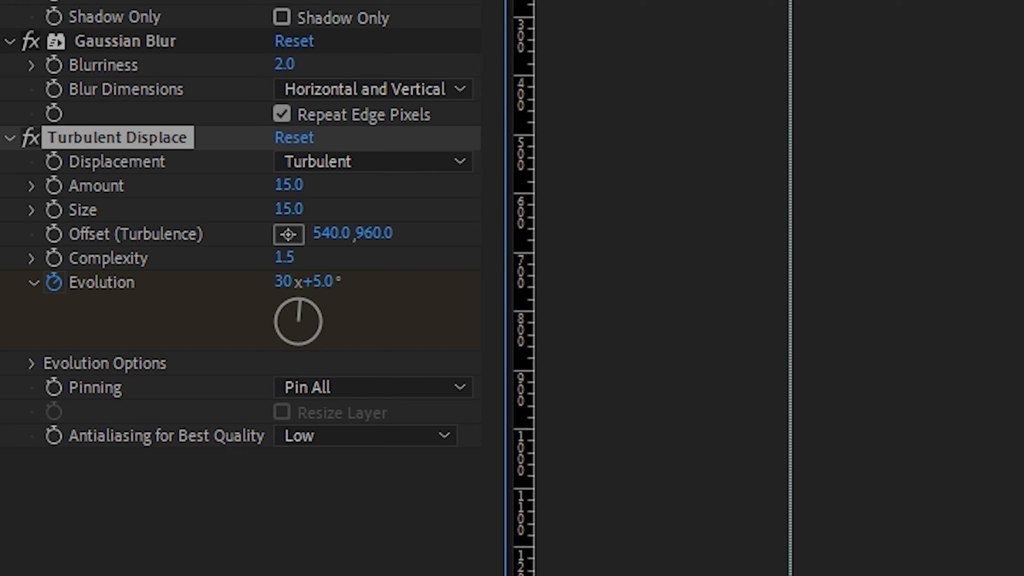
pyautogui.press('Home')
pyautogui.press('space')
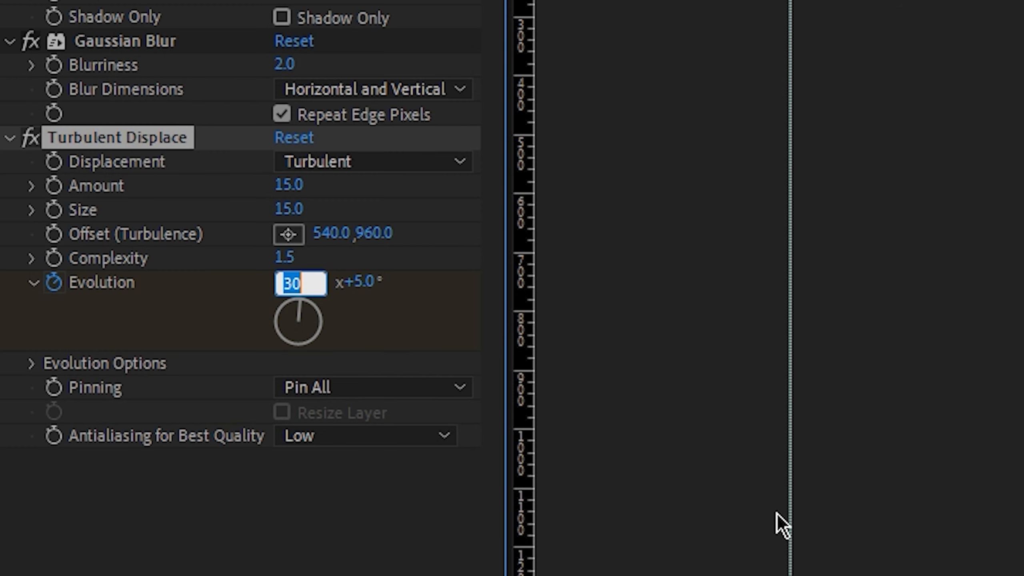
# Set the ending Evolution keyframe to 15 revolutions and preview the first caption's distortion up to 0:00:01:17.
pyautogui.write('15')
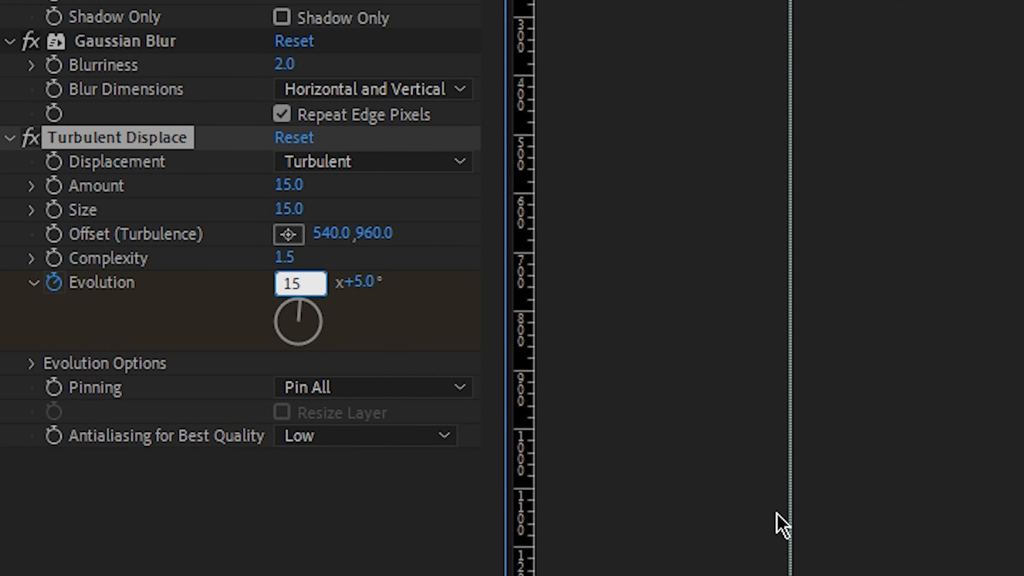
pyautogui.press('Return')
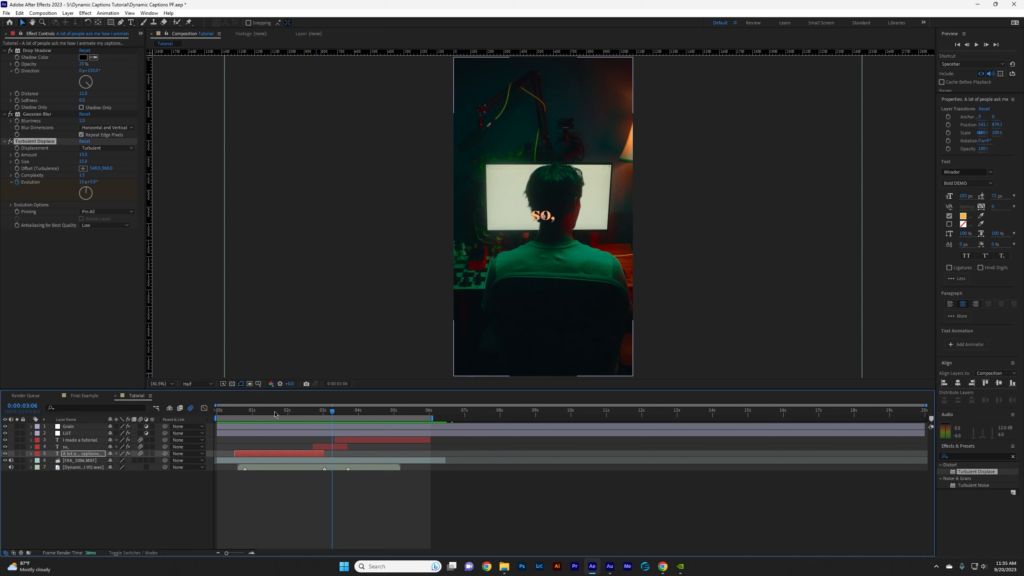
pyautogui.moveTo(275, 414); pyautogui.dragTo(278, 417)
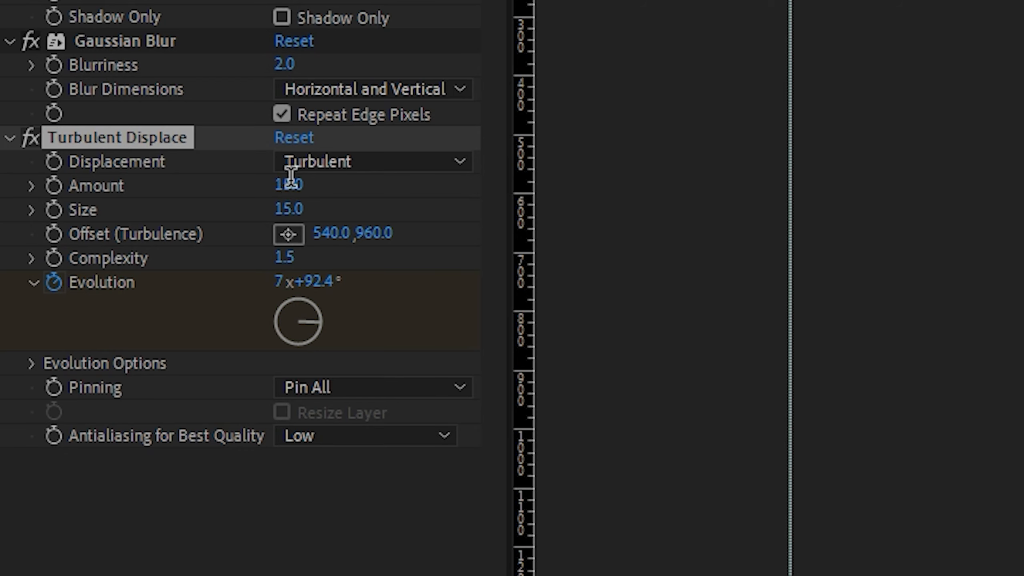
# Set the first caption's Turbulent Displace Amount to 13.
pyautogui.click(82, 155)
pyautogui.write('13')
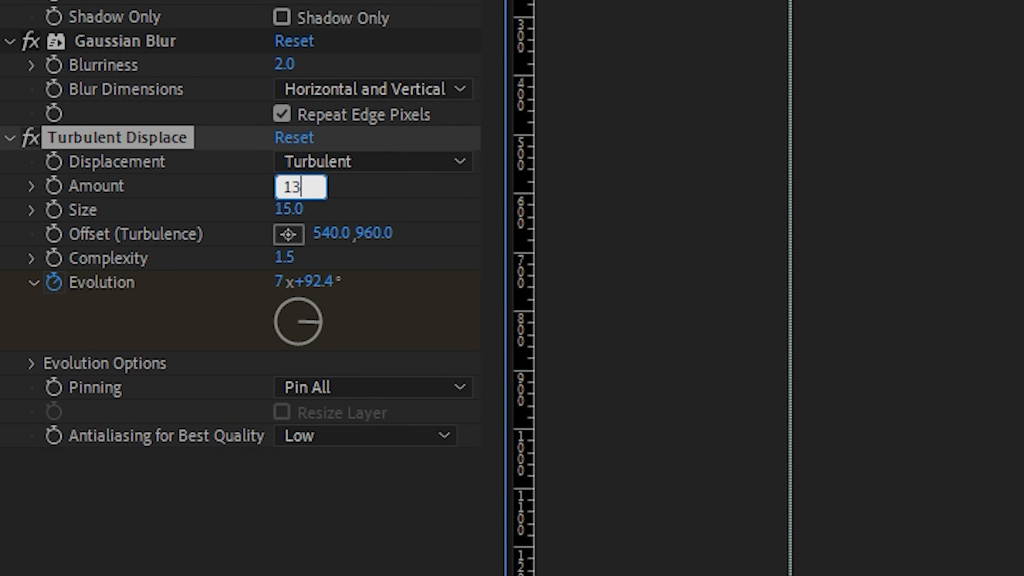
pyautogui.press('Return')
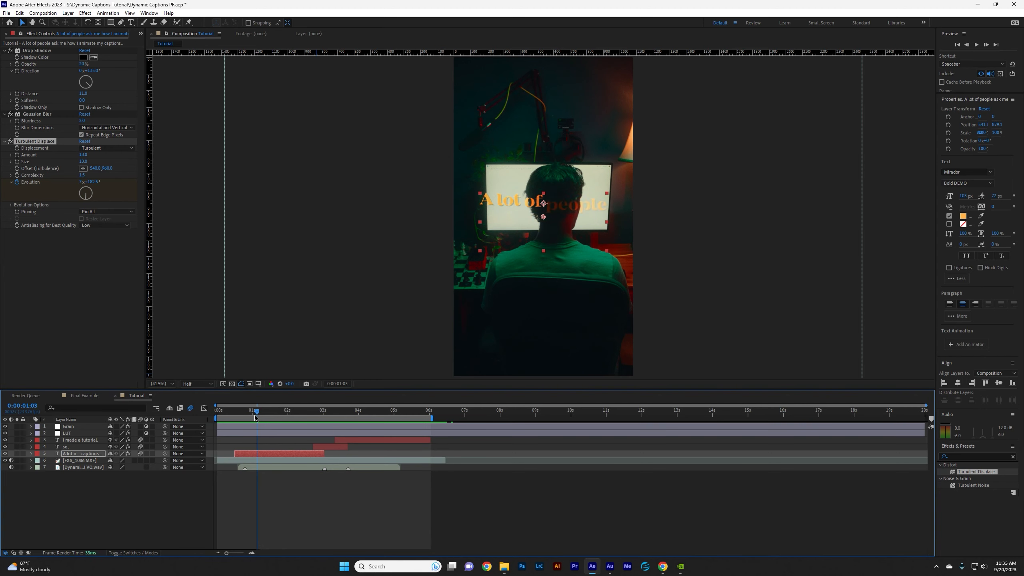
# Copy the first caption's Turbulent Displace effect from 0:00:00:12 and paste it onto the "so," caption at 0:00:02:17.
pyautogui.moveTo(264, 417); pyautogui.dragTo(237, 413)
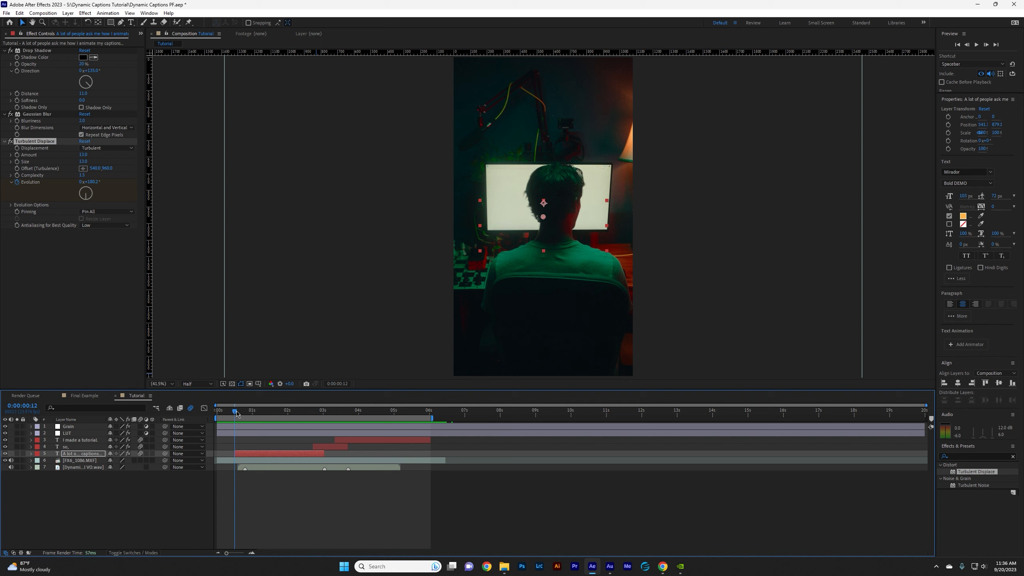
pyautogui.click(30, 453)
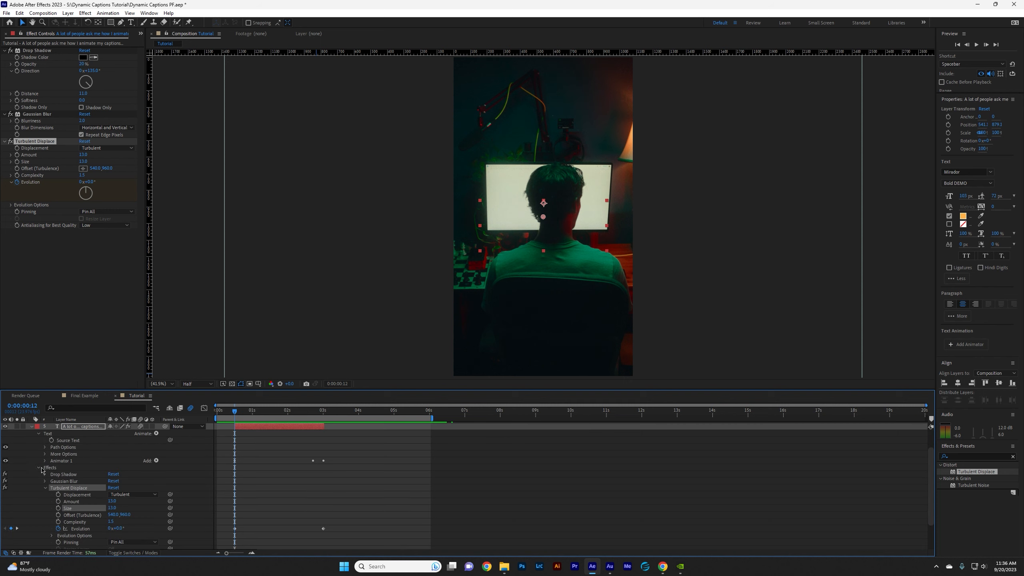
pyautogui.click(38, 468)
pyautogui.click(38, 495)
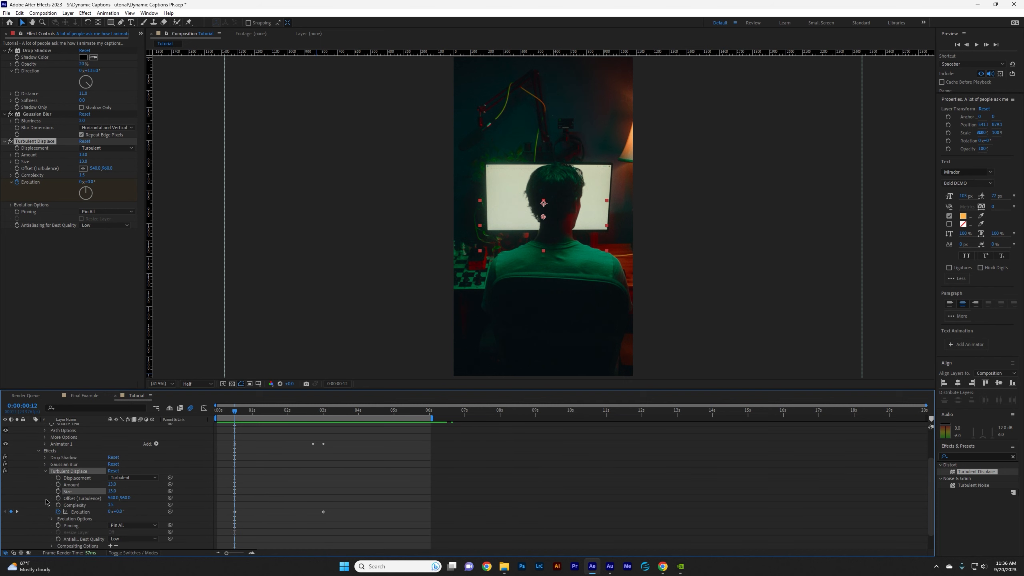
pyautogui.click(68, 465)
pyautogui.click(71, 472)
pyautogui.scroll(3, 257, 521)
pyautogui.scroll(1, 255, 518)
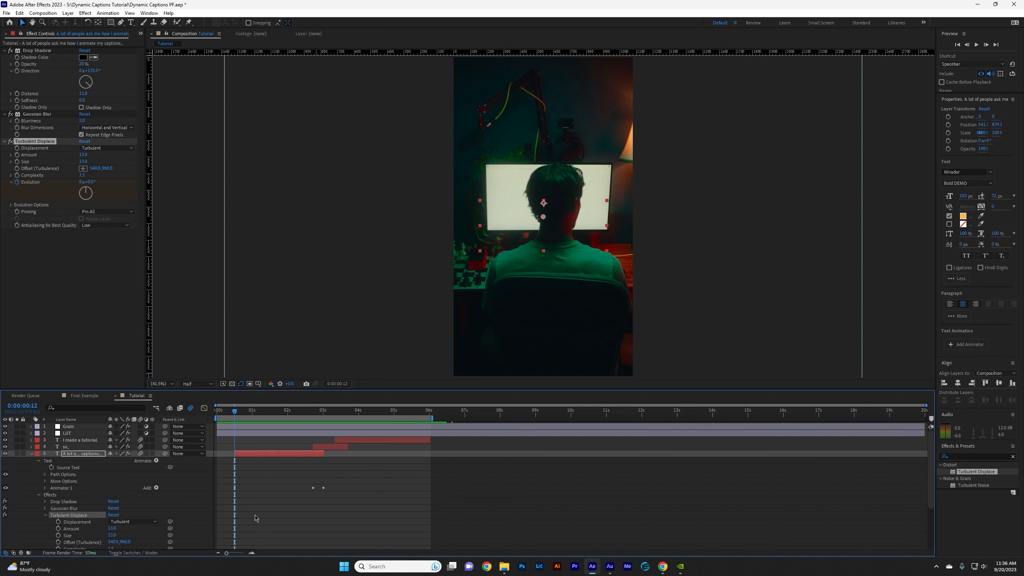
pyautogui.click(303, 415)
pyautogui.moveTo(303, 415); pyautogui.dragTo(313, 416)
pyautogui.click(311, 446)
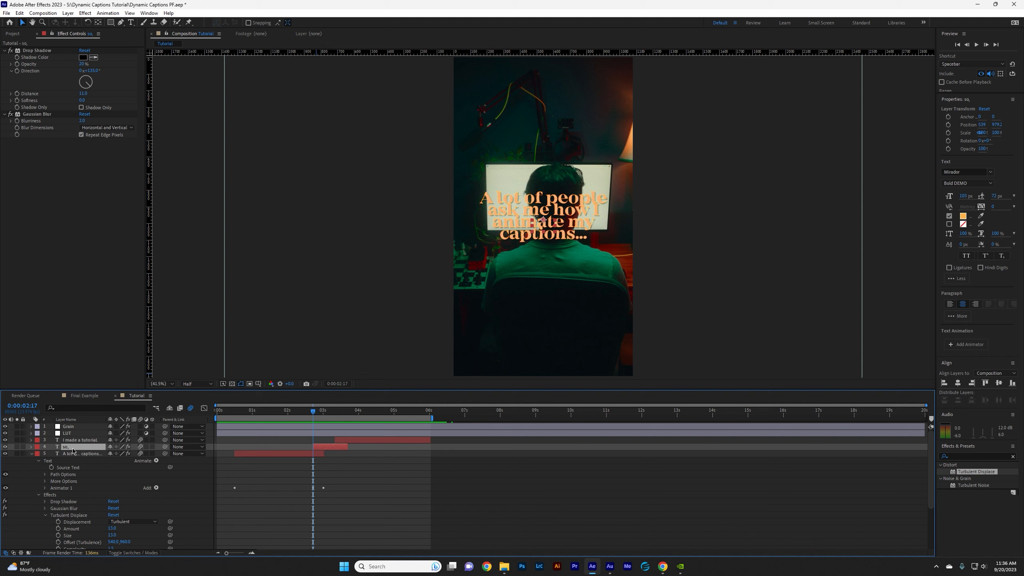
pyautogui.hotkey('ctrl', 'v')
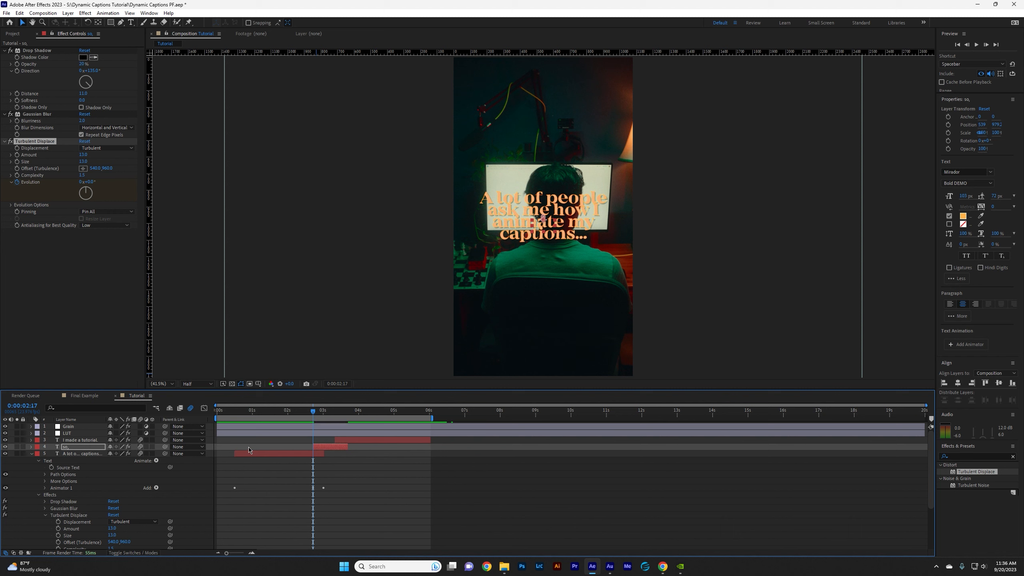
# Paste the Turbulent Displace effect onto the "I made a tutorial." caption at 0:00:03:08 and preview the captions.
pyautogui.click(329, 415)
pyautogui.moveTo(329, 416); pyautogui.dragTo(335, 416)
pyautogui.click(341, 440)
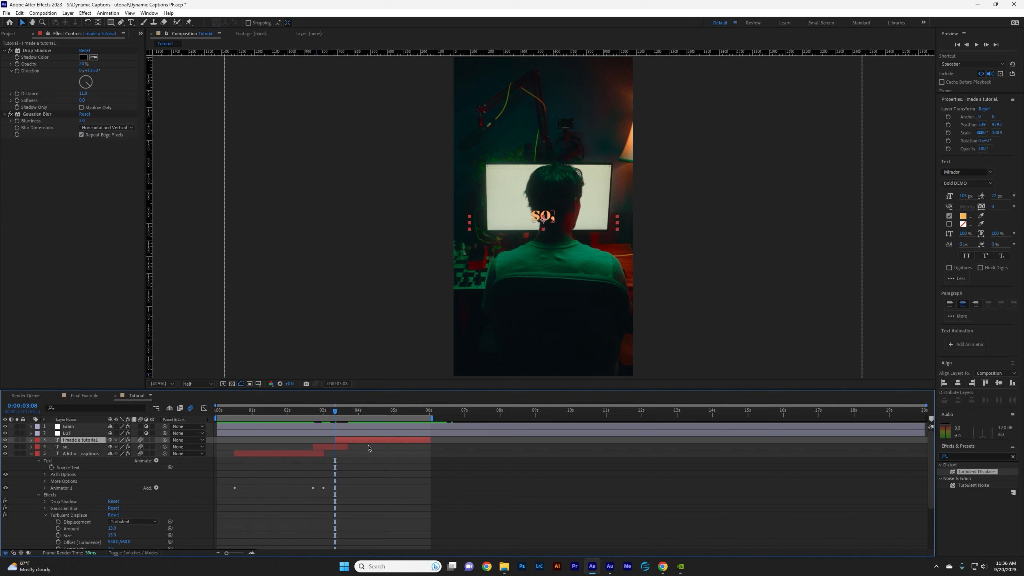
pyautogui.hotkey('ctrl', 'v')
pyautogui.moveTo(335, 411); pyautogui.dragTo(371, 433)
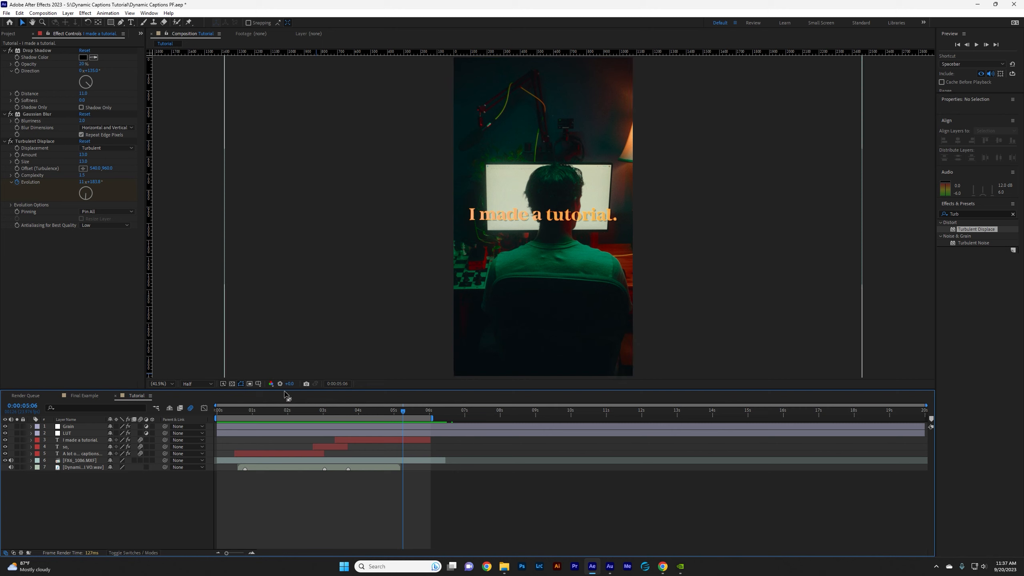
pyautogui.moveTo(278, 412)
pyautogui.mouseDown()
pyautogui.moveTo(378, 429)
pyautogui.moveTo(327, 434)
pyautogui.moveTo(275, 421)
pyautogui.mouseUp()
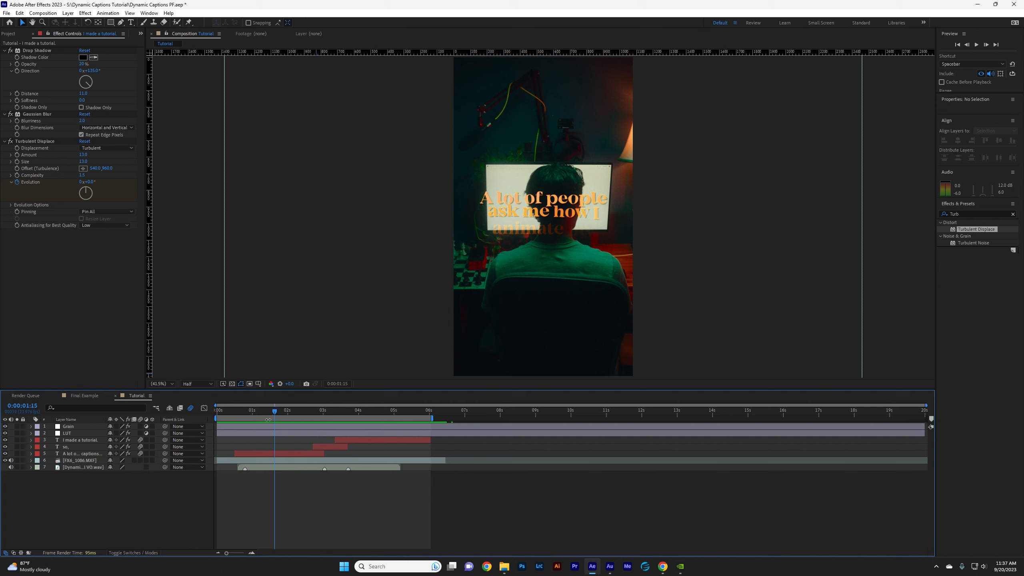
# Hide the three caption text layers and check the footage alone up to 0:00:05:01.
pyautogui.press('pageup')
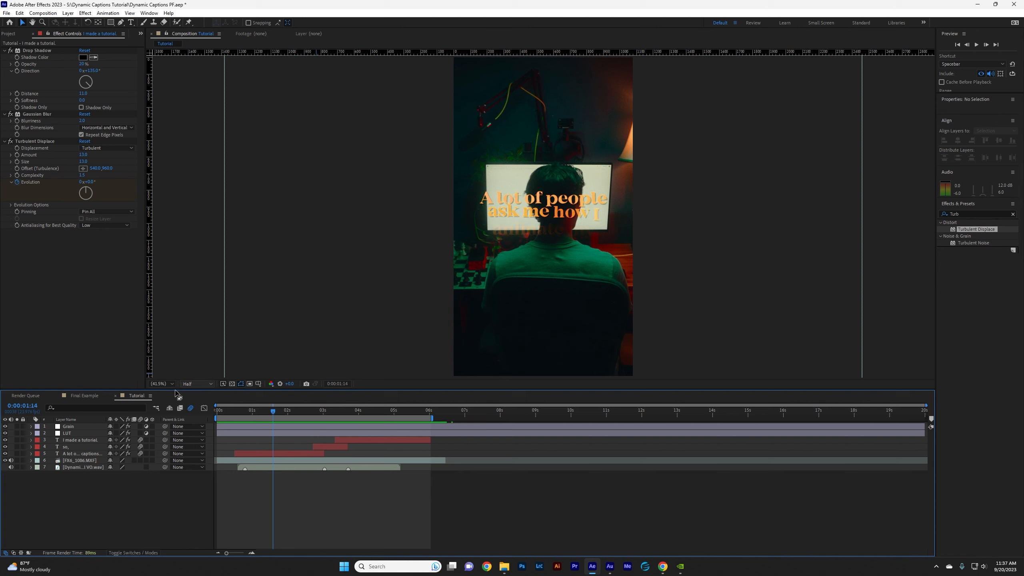
pyautogui.click(82, 442)
pyautogui.keyDown('shift'); pyautogui.click(83, 455); pyautogui.keyUp('shift')
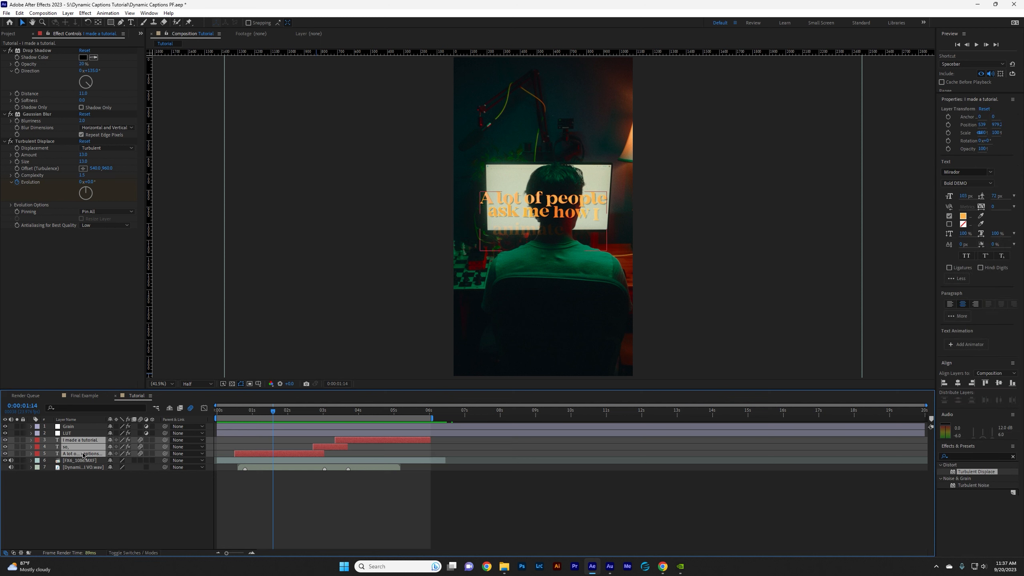
pyautogui.moveTo(5, 440); pyautogui.dragTo(6, 453)
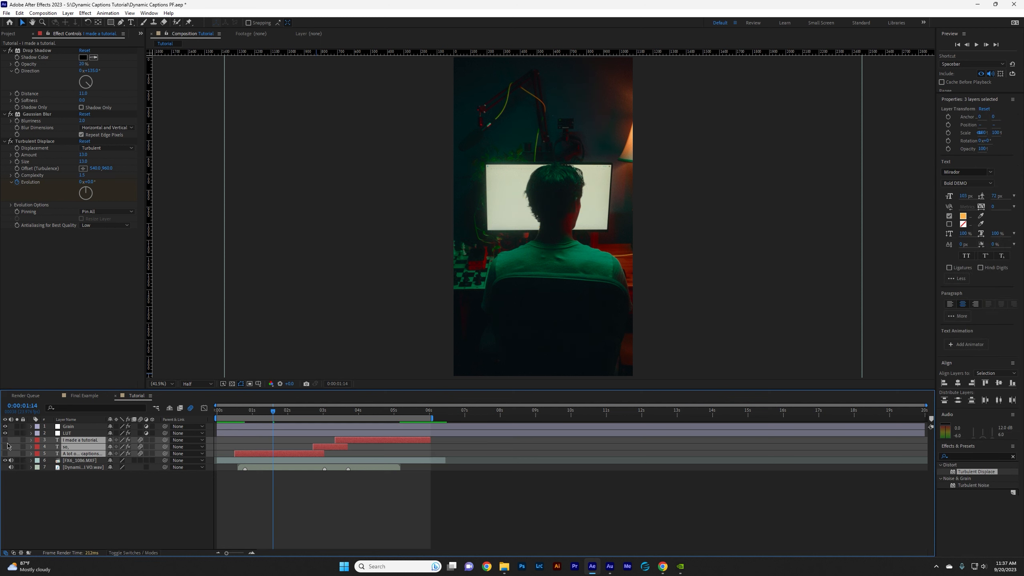
pyautogui.press('F2')
pyautogui.moveTo(260, 416); pyautogui.dragTo(396, 418)
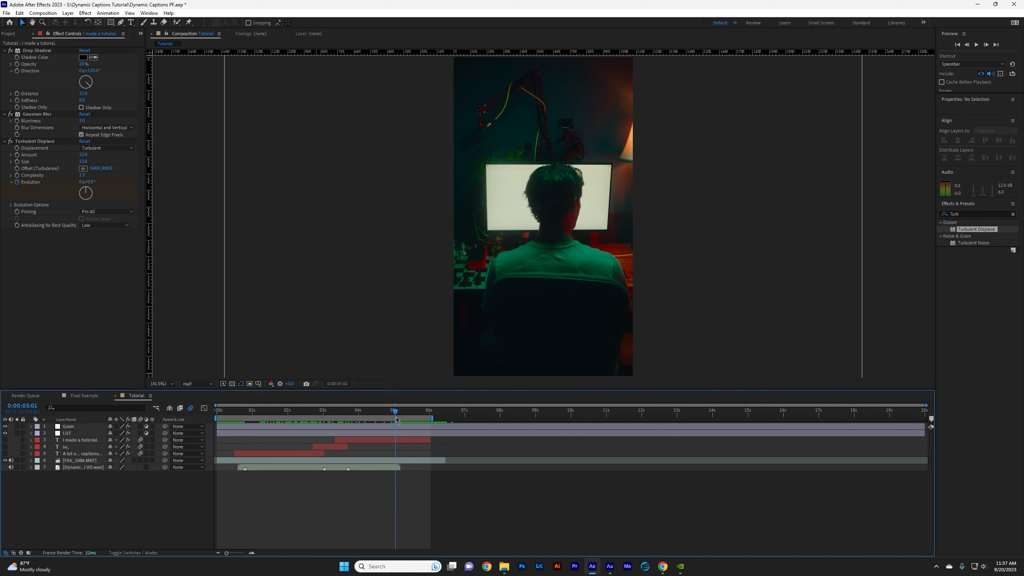
# Add a 50 mm two-node camera named "Cam" to the composition.
pyautogui.rightClick(106, 501)
pyautogui.moveTo(133, 399)
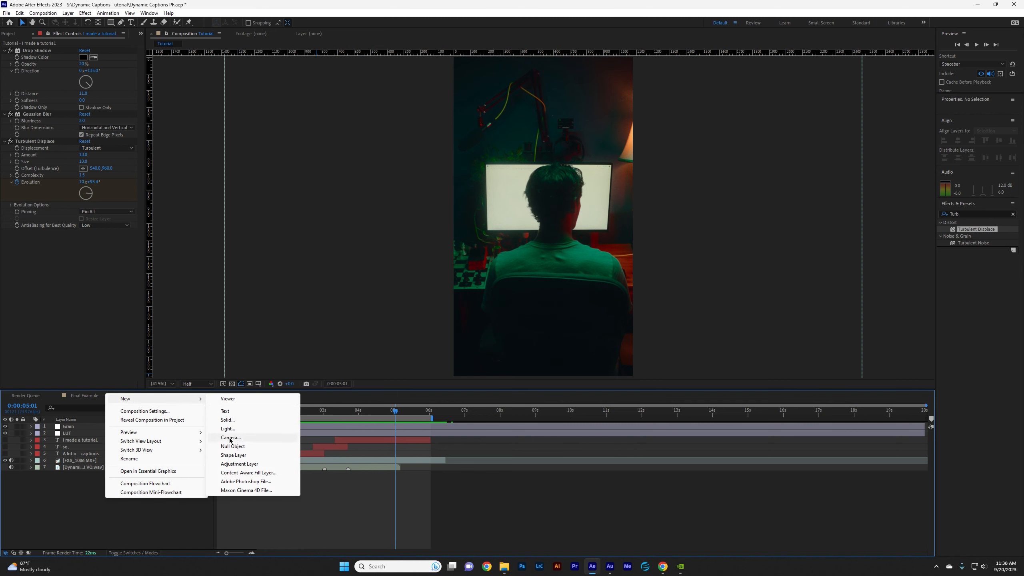
pyautogui.click(258, 439)
pyautogui.write('C')
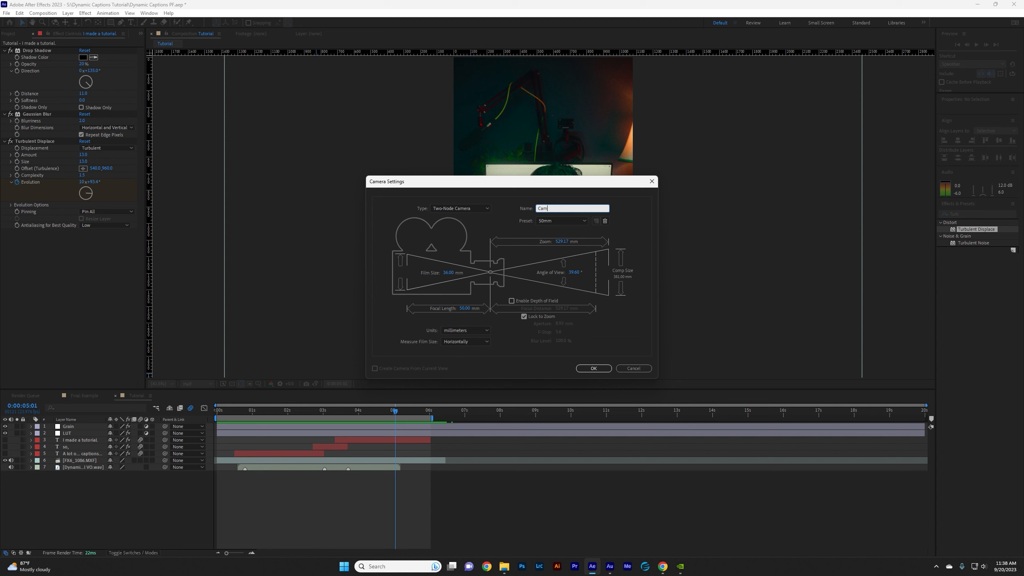
pyautogui.write('am')
pyautogui.press('Return')
# Add a null object, make it a 3D layer and parent the Cam layer to it.
pyautogui.rightClick(71, 498)
pyautogui.moveTo(120, 399)
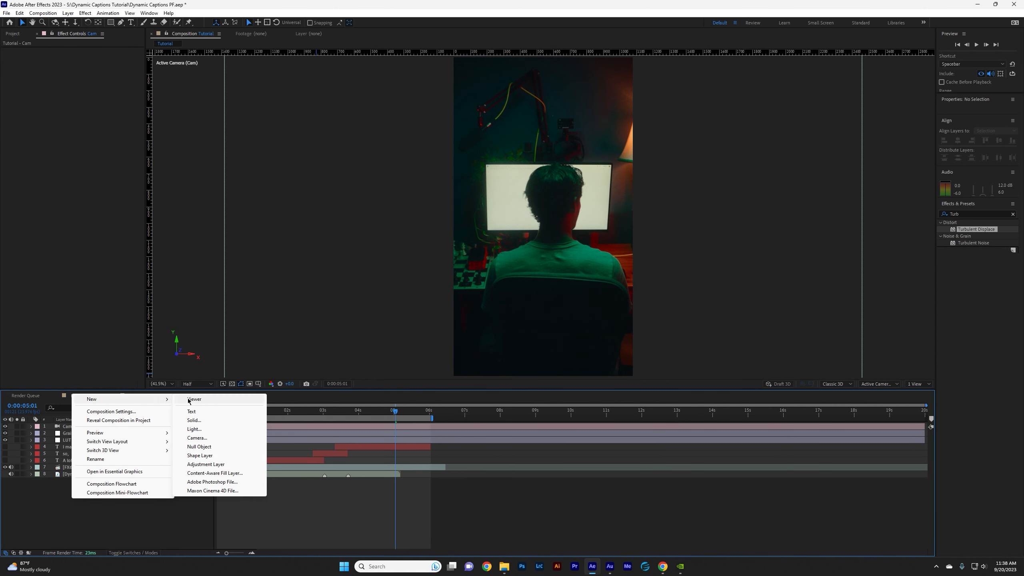
pyautogui.click(209, 448)
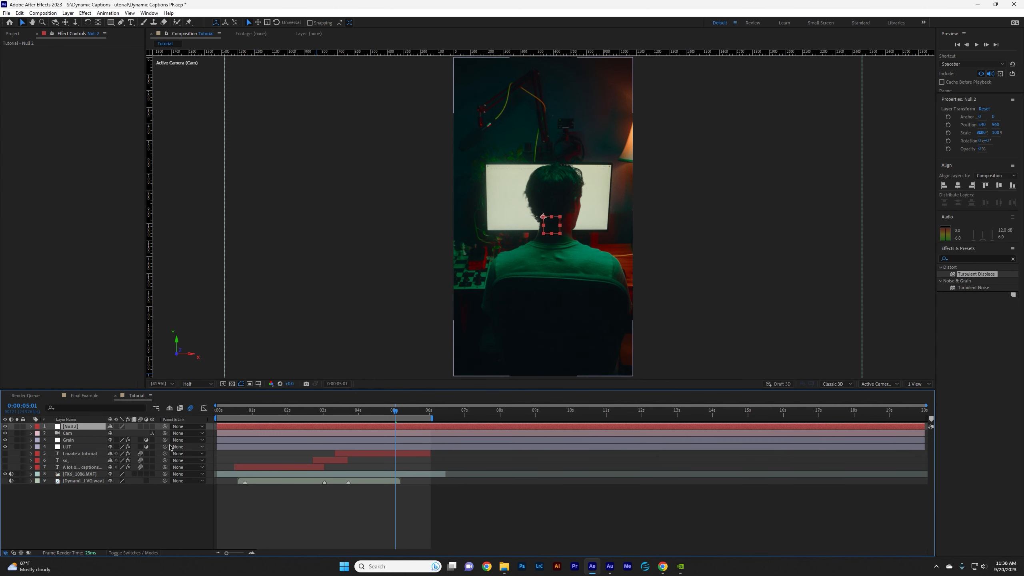
pyautogui.click(152, 427)
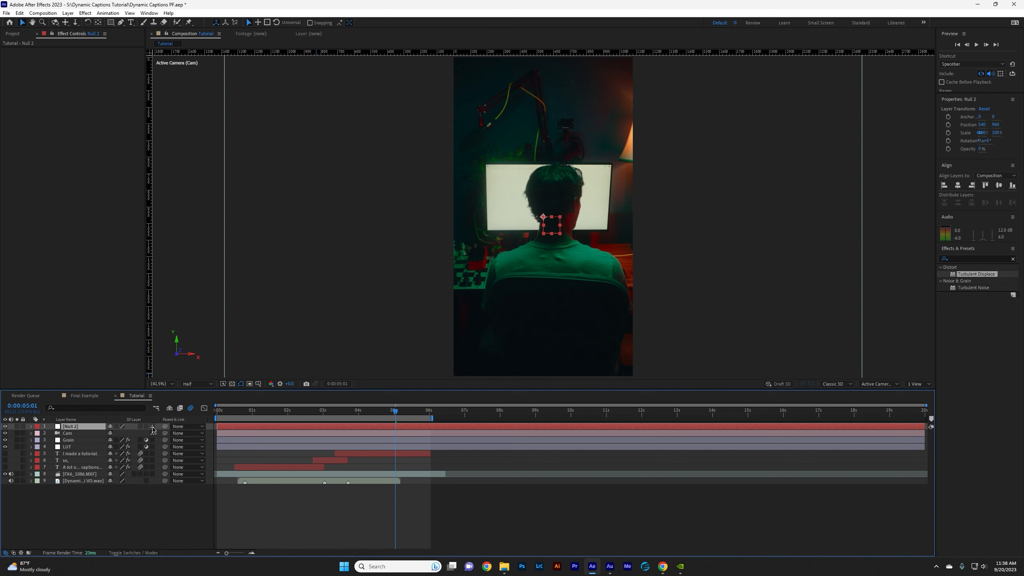
pyautogui.click(83, 433)
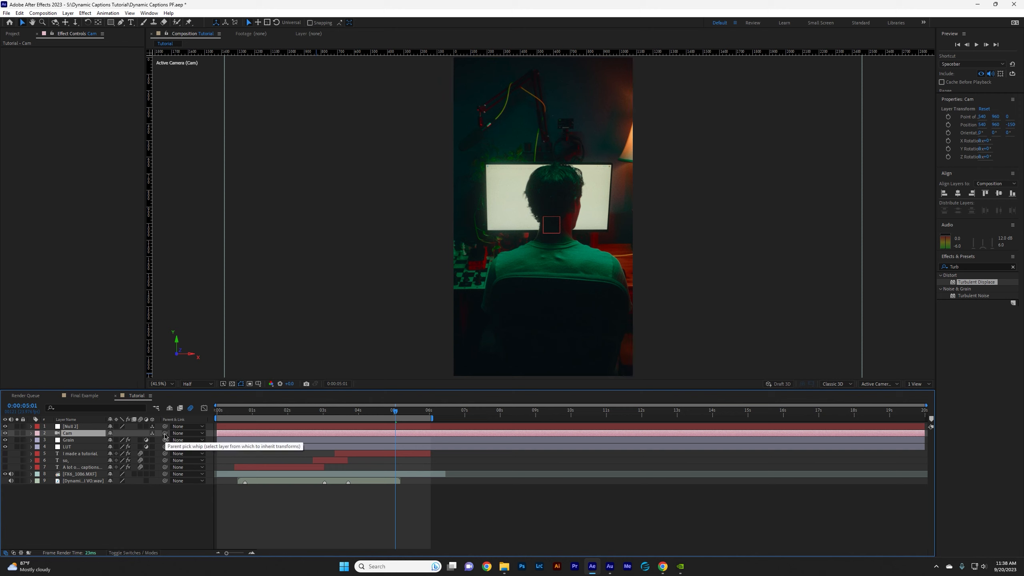
pyautogui.moveTo(157, 435); pyautogui.dragTo(82, 428)
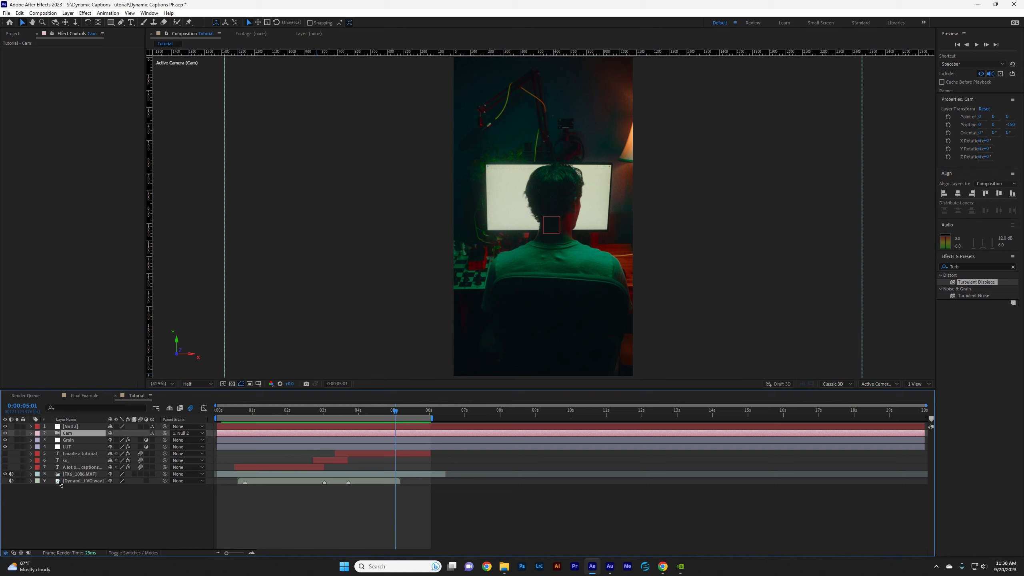
# Turn the three caption layers and the FX6_1086.MXF footage into 3D layers.
pyautogui.click(70, 475)
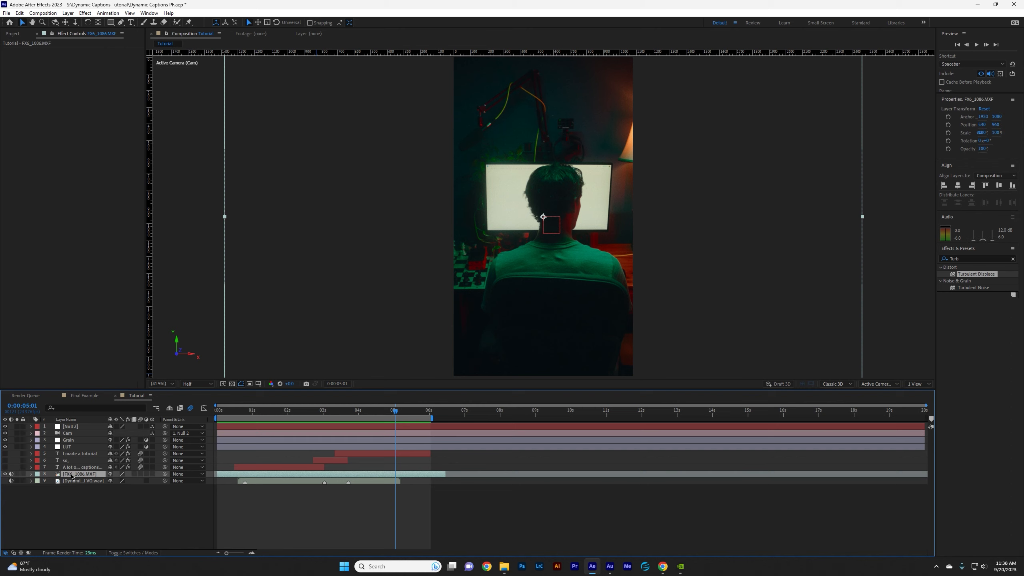
pyautogui.click(81, 479)
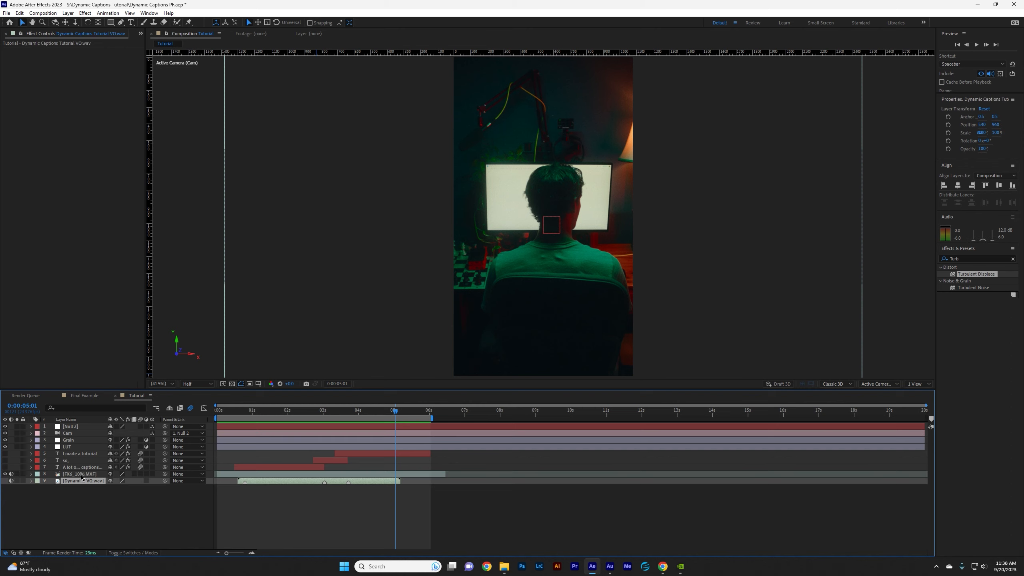
pyautogui.click(81, 475)
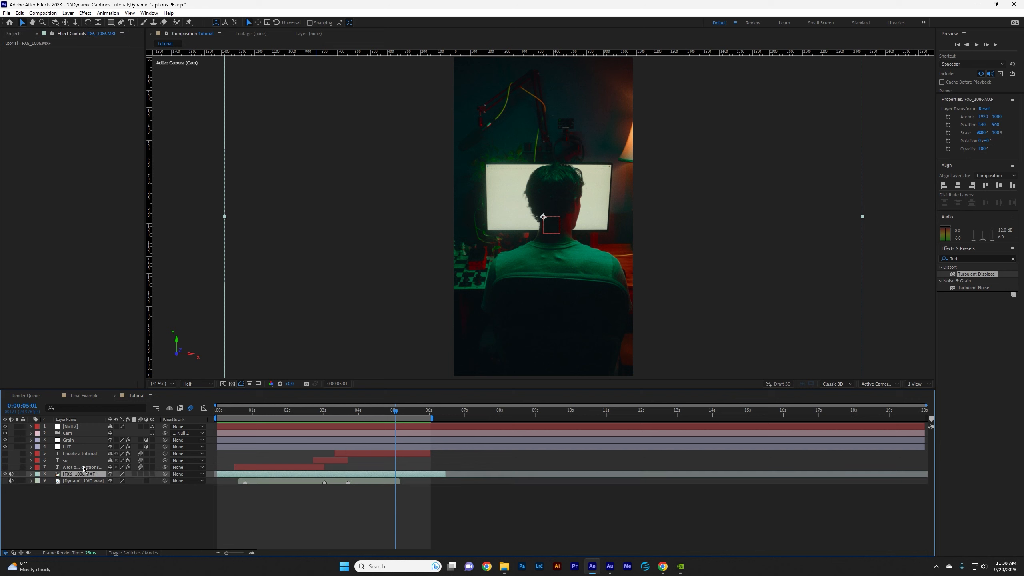
pyautogui.keyDown('shift'); pyautogui.click(84, 454); pyautogui.keyUp('shift')
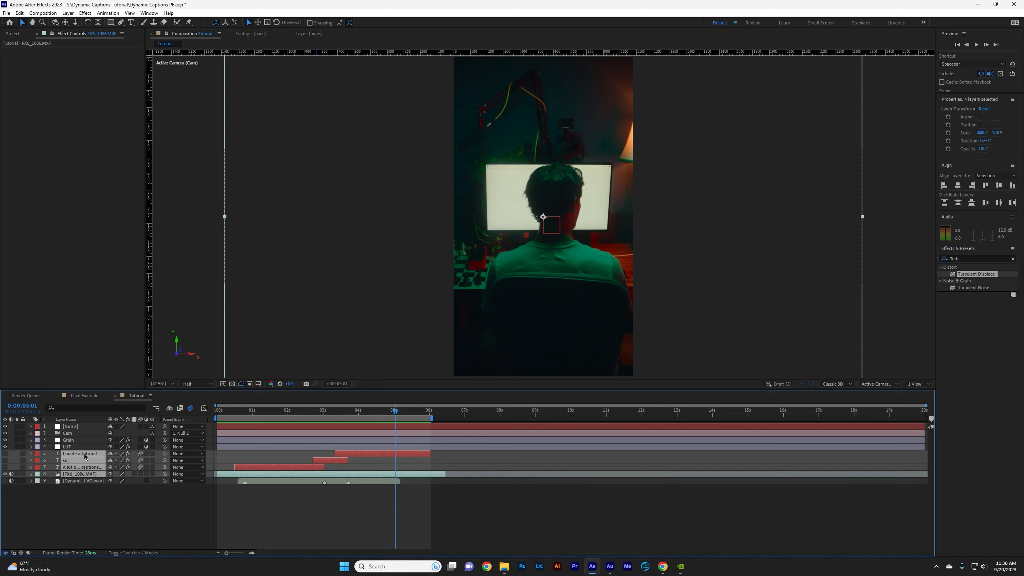
pyautogui.click(153, 455)
pyautogui.press('F2')
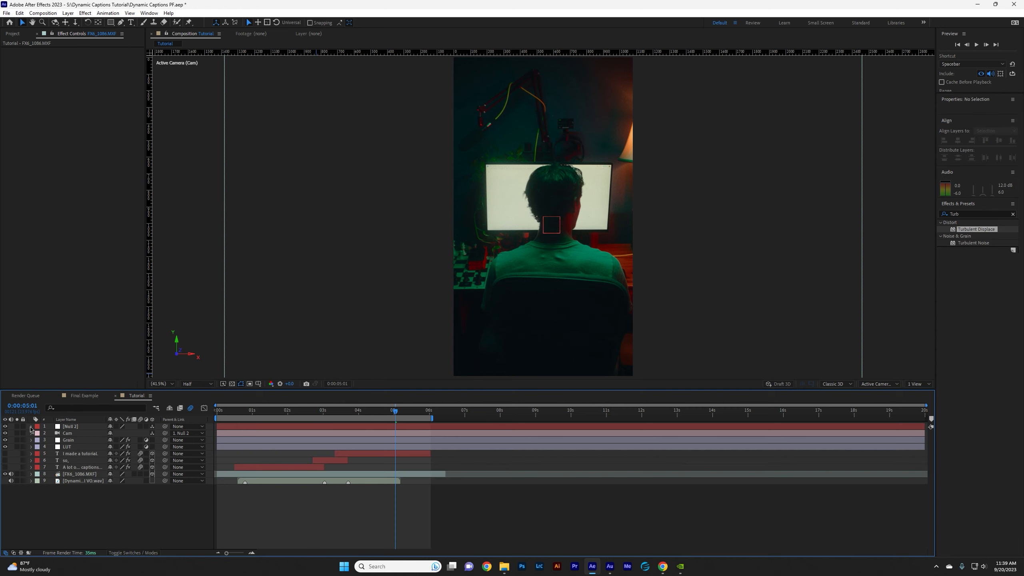
# Try out changes to the null's Position values and undo each one.
pyautogui.click(32, 427)
pyautogui.click(39, 434)
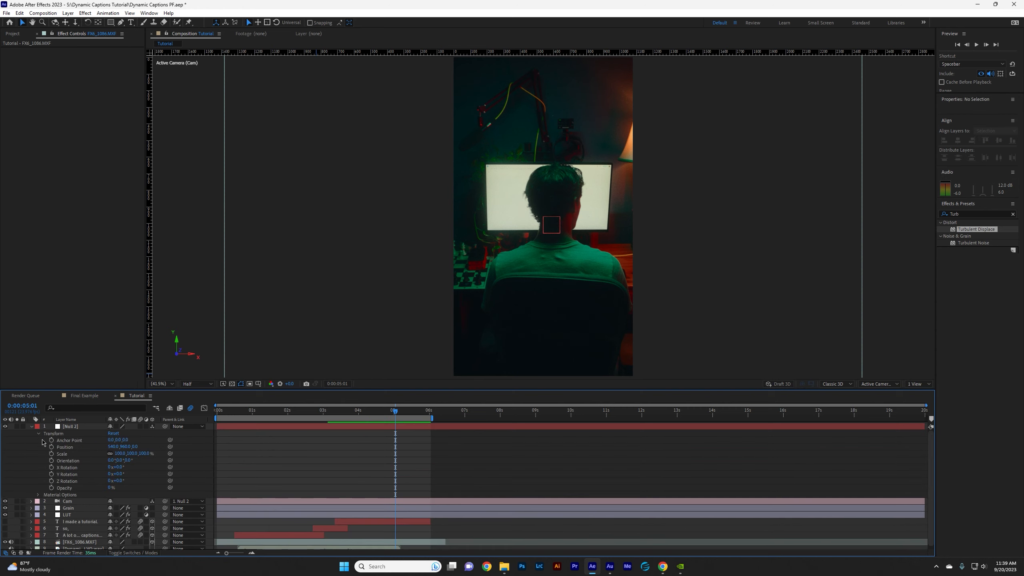
pyautogui.moveTo(127, 449); pyautogui.dragTo(96, 458)
pyautogui.hotkey('ctrl', 'z')
pyautogui.moveTo(137, 448); pyautogui.dragTo(225, 464)
pyautogui.hotkey('ctrl', 'z')
# Try out shifting the camera's own Position, then the null's vertical Position, to compare how the view moves.
pyautogui.click(32, 500)
pyautogui.click(38, 509)
pyautogui.scroll(-3, 60, 462)
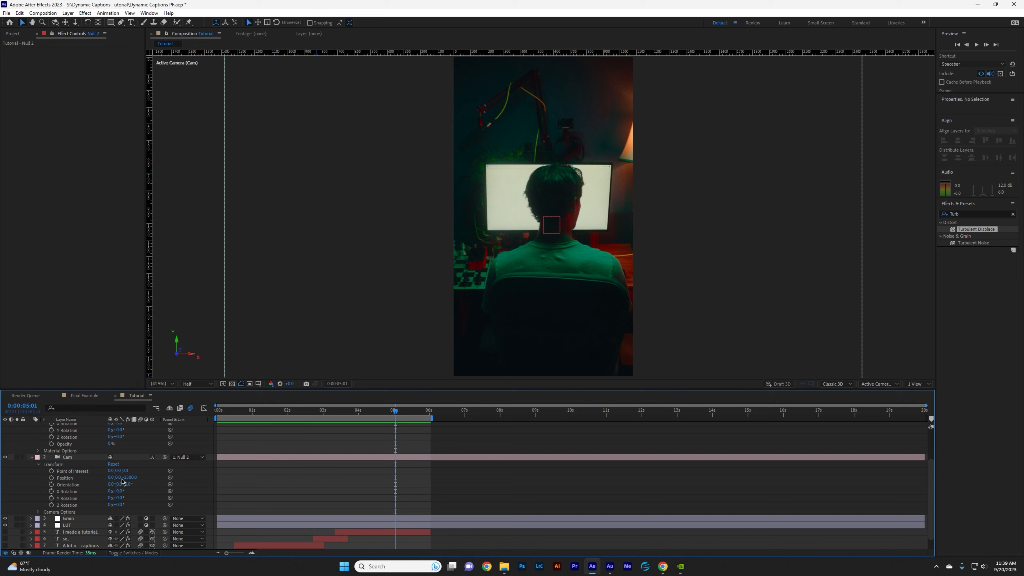
pyautogui.moveTo(119, 479); pyautogui.dragTo(16, 530)
pyautogui.moveTo(117, 485); pyautogui.dragTo(115, 491)
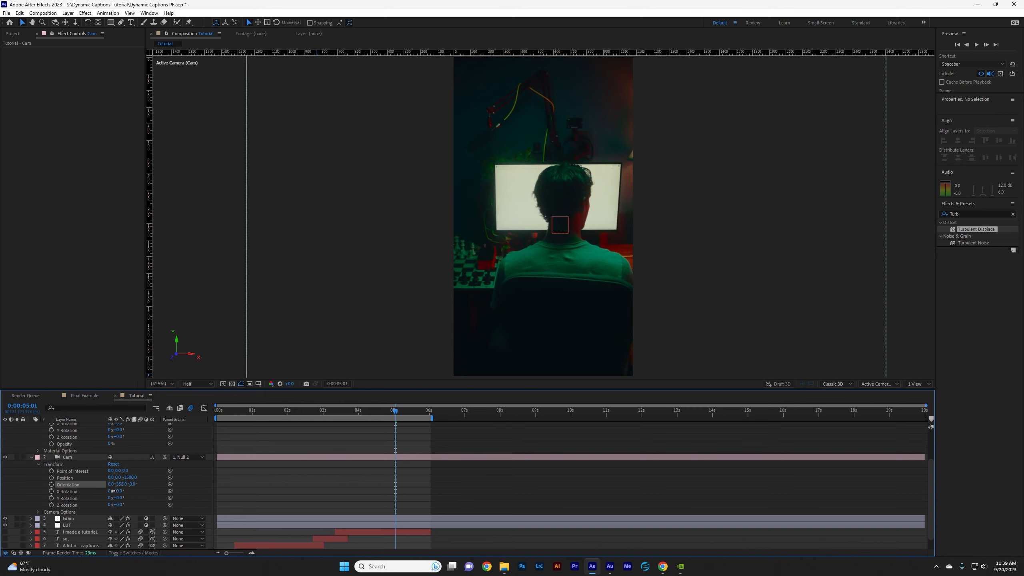
pyautogui.scroll(2, 117, 502)
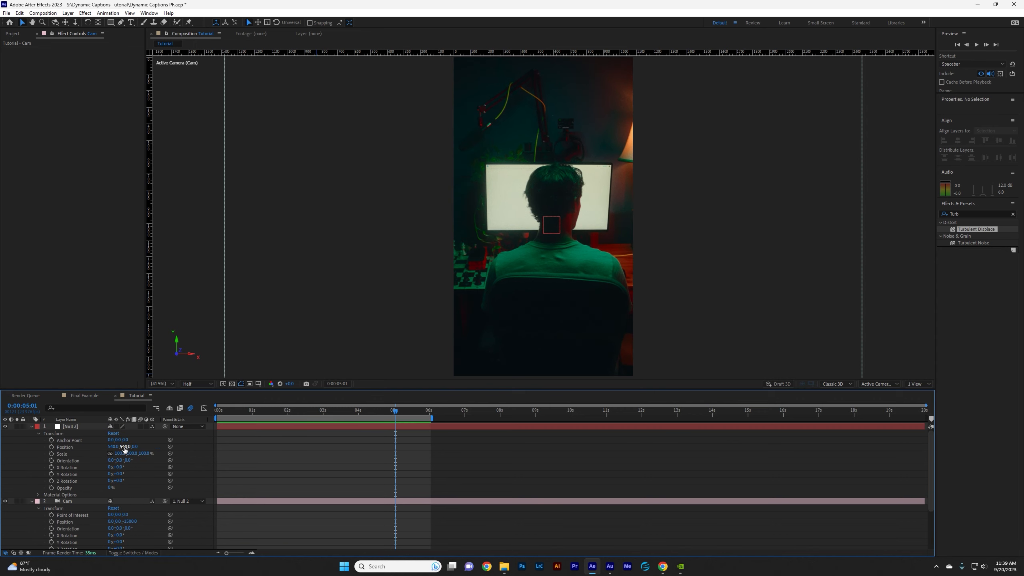
pyautogui.moveTo(125, 450); pyautogui.dragTo(124, 473)
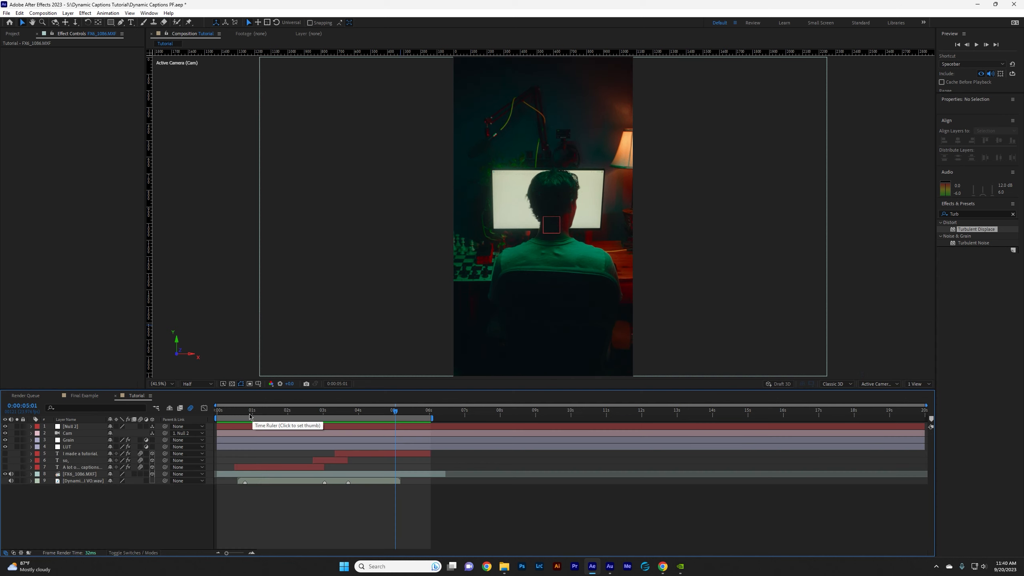
# Set a starting Position keyframe on the null at 0:00:00:16.
pyautogui.moveTo(250, 417); pyautogui.dragTo(263, 464)
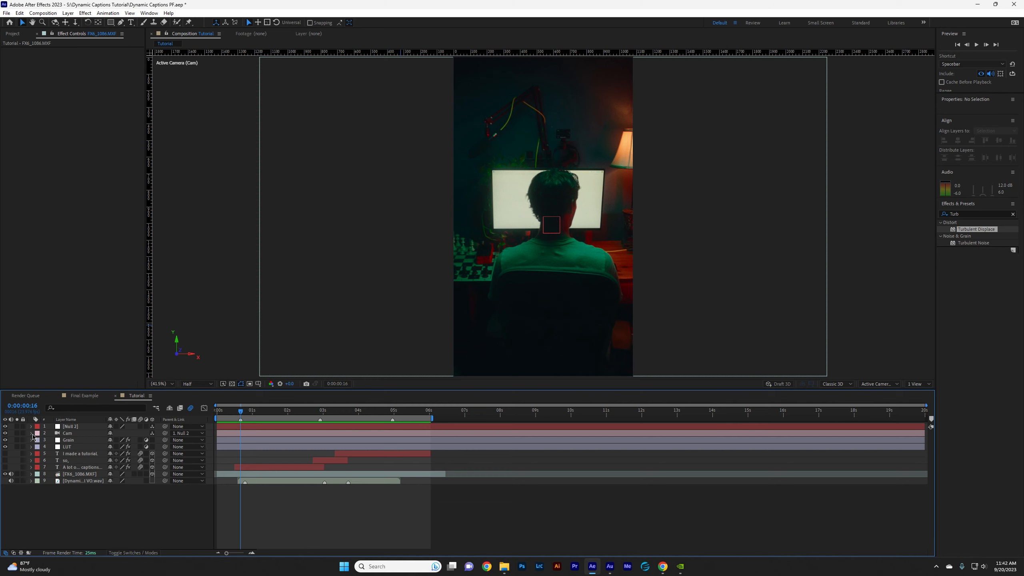
pyautogui.click(32, 427)
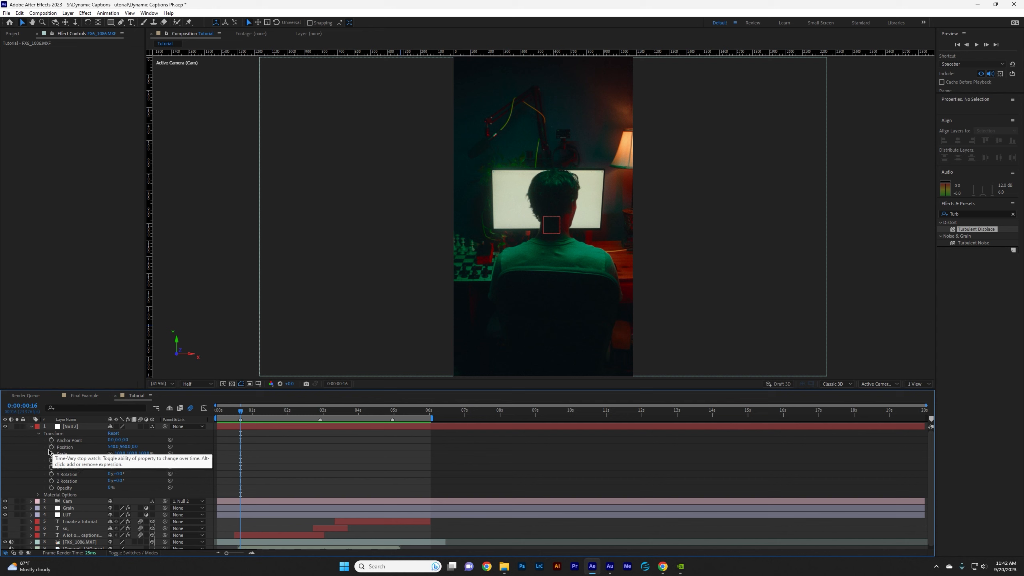
pyautogui.click(51, 447)
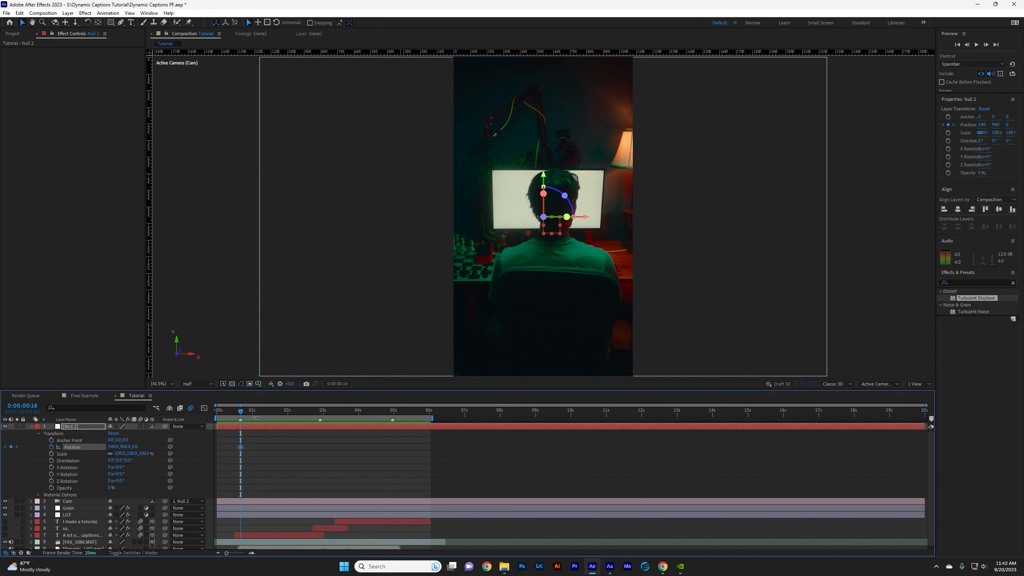
# Add a second null Position keyframe just after 2 seconds with Z at about 380 and preview the push-in.
pyautogui.moveTo(246, 417); pyautogui.dragTo(293, 429)
pyautogui.moveTo(136, 448); pyautogui.dragTo(248, 446)
pyautogui.moveTo(302, 447); pyautogui.dragTo(296, 447)
pyautogui.press('j')
pyautogui.press('space')
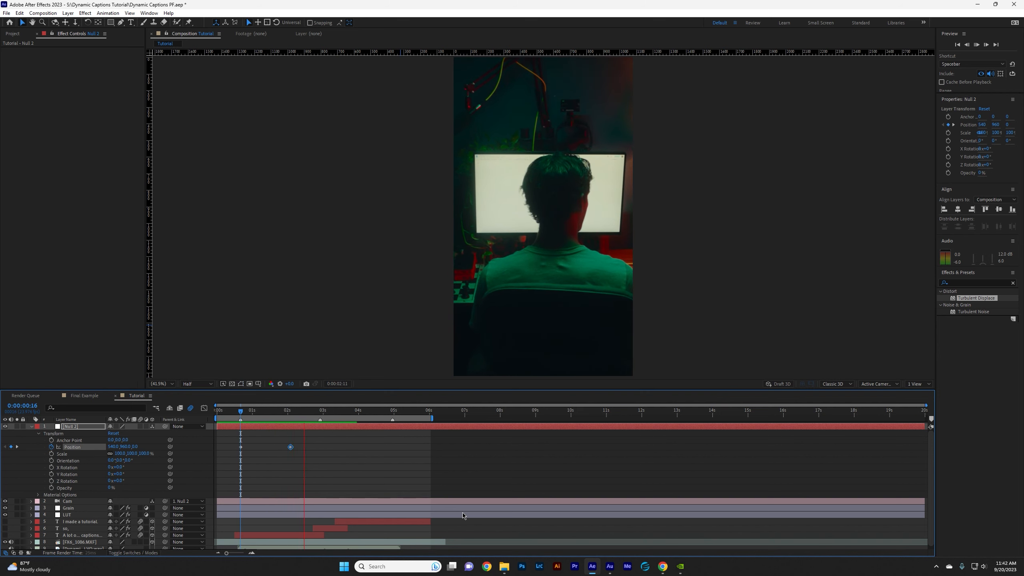
pyautogui.press('space')
pyautogui.moveTo(247, 411); pyautogui.dragTo(237, 412)
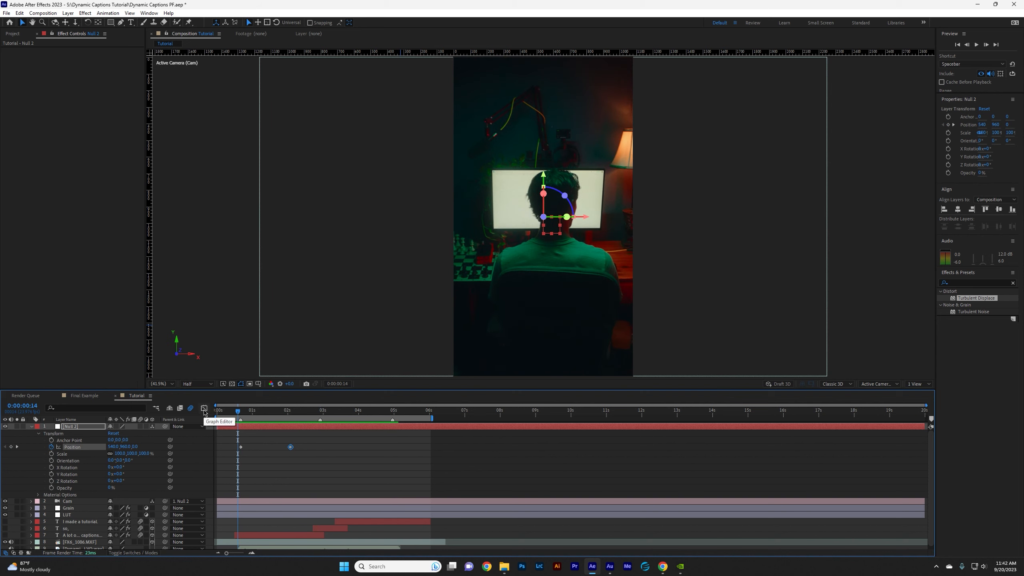
# Show the null's Position speed graph and apply Easy Ease to both keyframes.
pyautogui.click(204, 409)
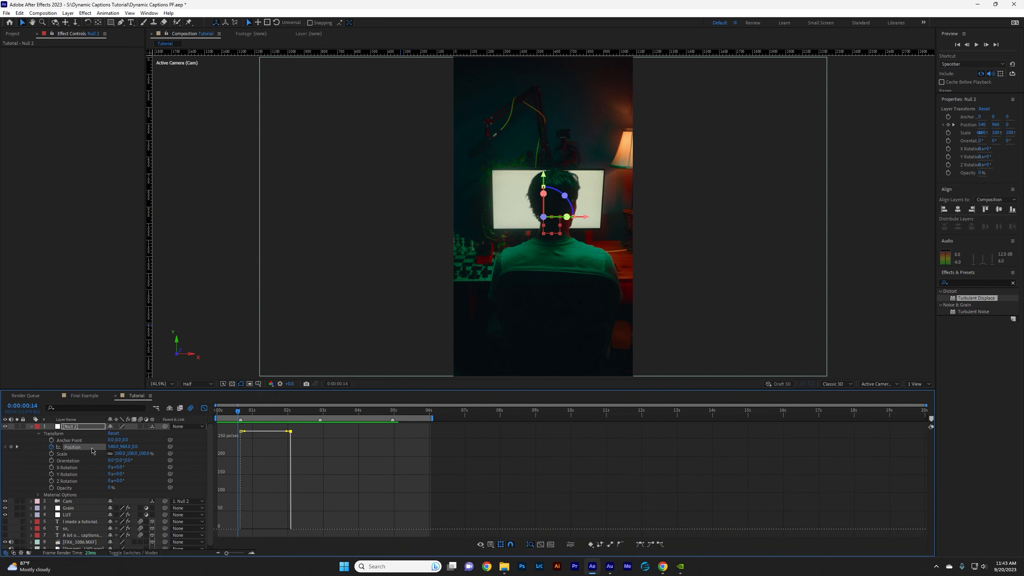
pyautogui.rightClick(298, 444)
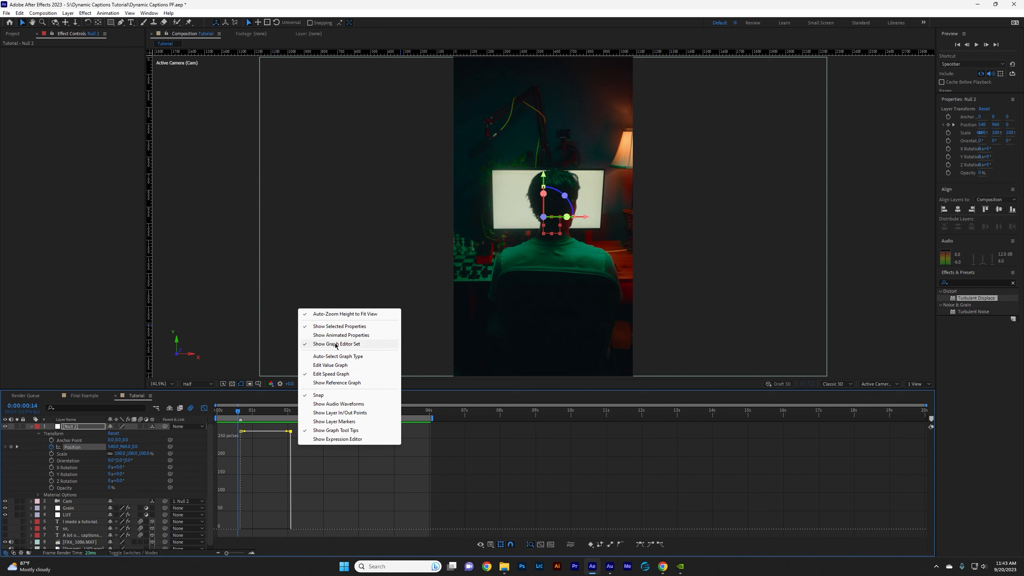
pyautogui.moveTo(226, 426); pyautogui.dragTo(303, 471)
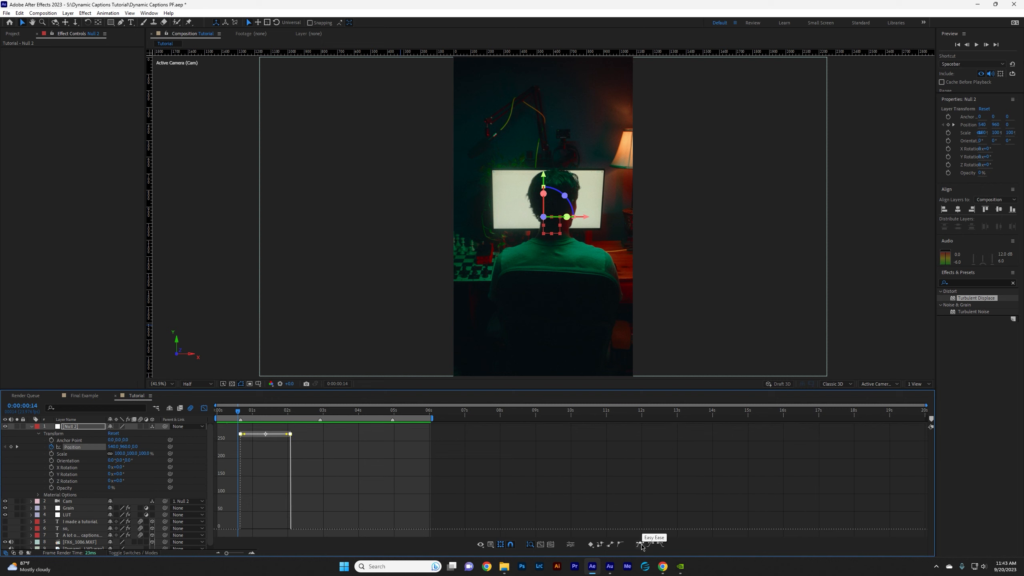
pyautogui.click(641, 545)
pyautogui.press('pageup')
pyautogui.press('pageup')
pyautogui.press('pageup')
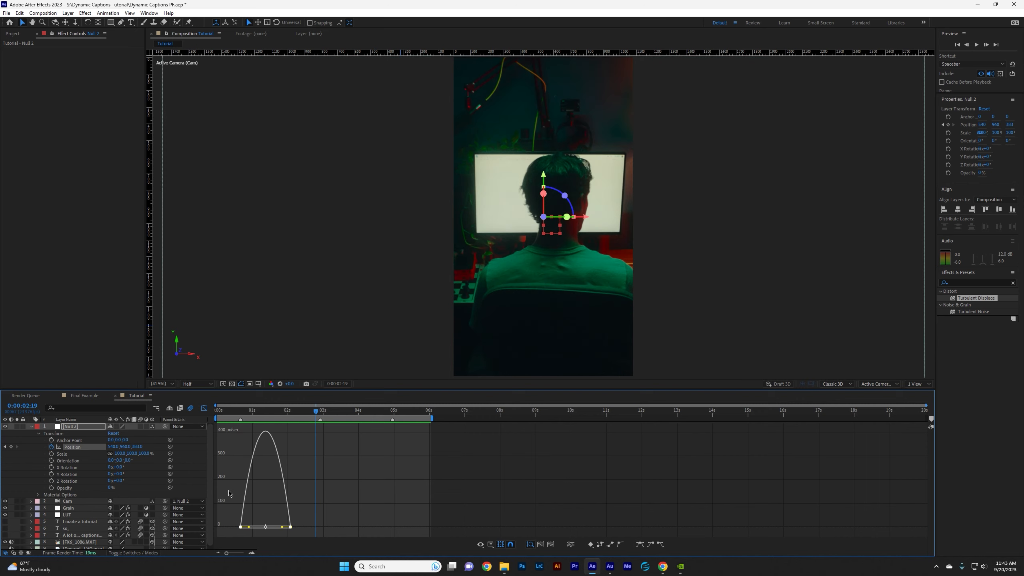
pyautogui.click(226, 489)
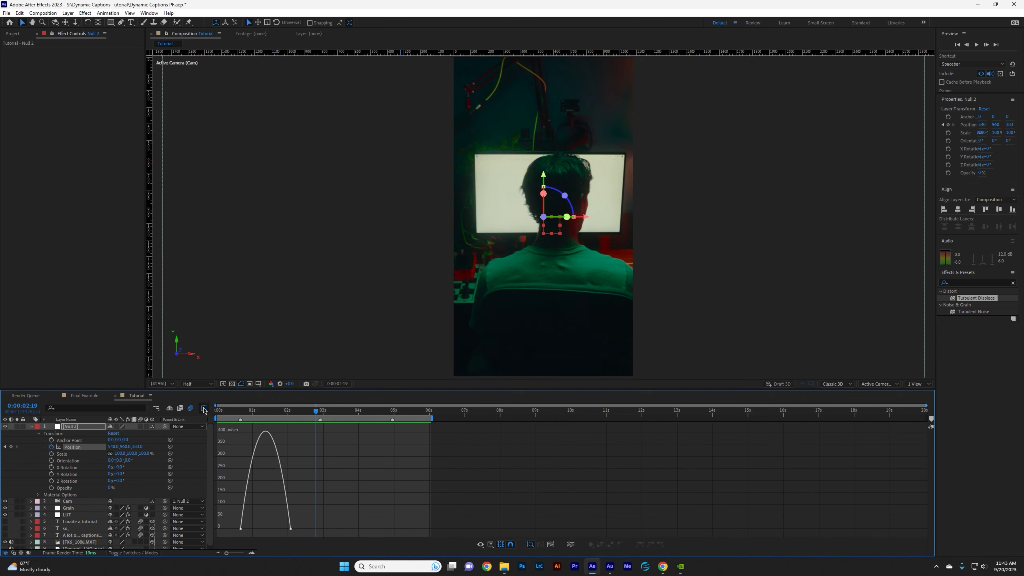
# Lengthen the easing handles of both Position keyframes into a sharp speed peak between them and preview the move.
pyautogui.moveTo(291, 529); pyautogui.dragTo(293, 529)
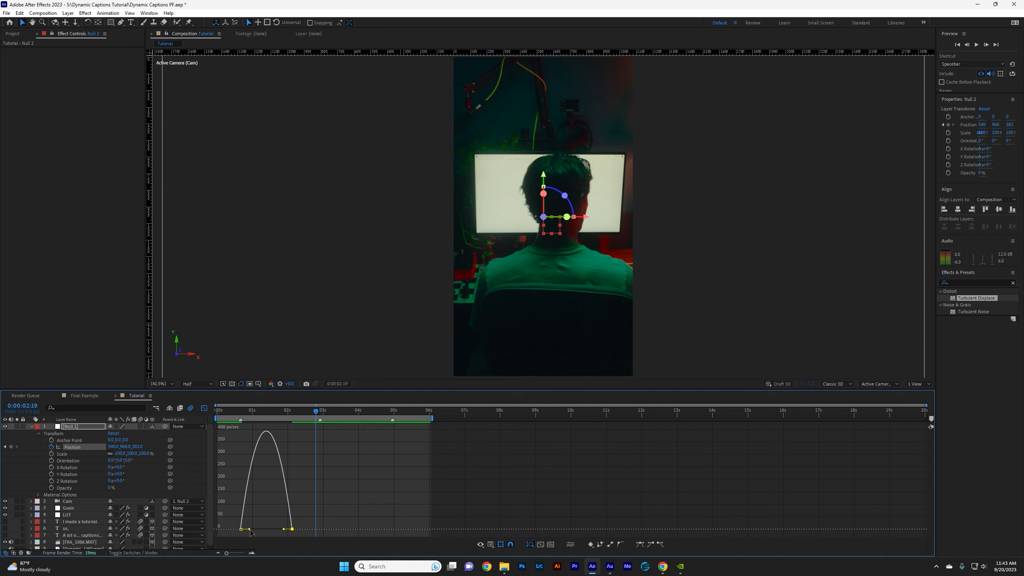
pyautogui.moveTo(249, 529); pyautogui.dragTo(269, 532)
pyautogui.press('space')
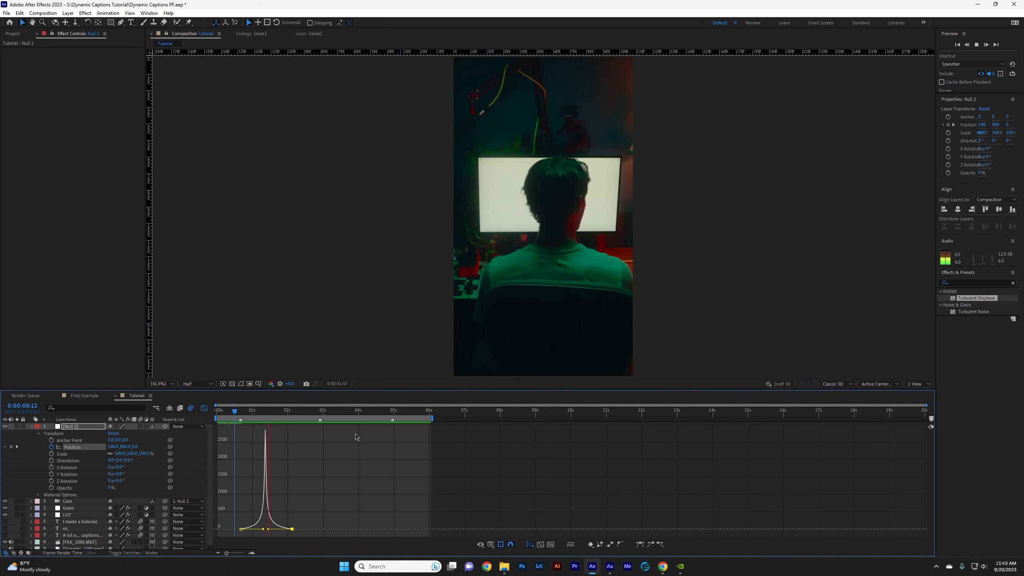
pyautogui.moveTo(310, 415); pyautogui.dragTo(244, 422)
# Shorten the starting keyframe's easing handle so the speed peaks earlier, preview the move and leave the graph view.
pyautogui.moveTo(264, 529); pyautogui.dragTo(257, 529)
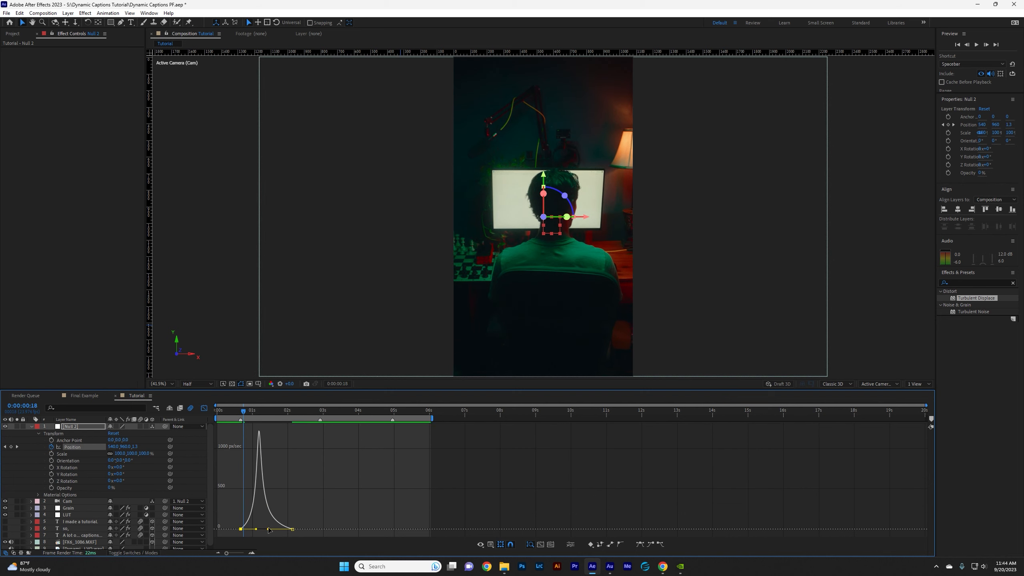
pyautogui.moveTo(266, 529); pyautogui.dragTo(265, 529)
pyautogui.press('space')
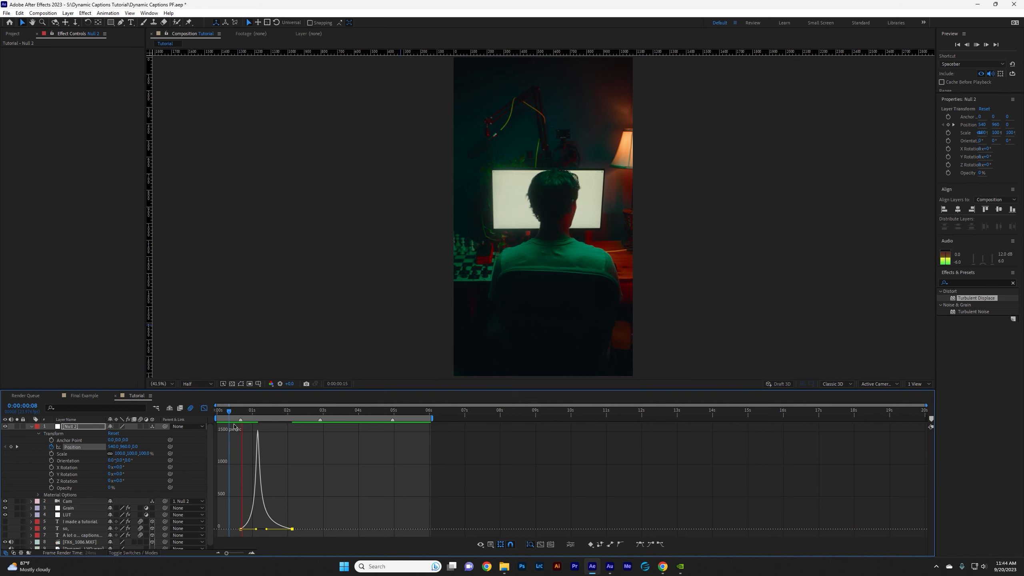
pyautogui.press('space')
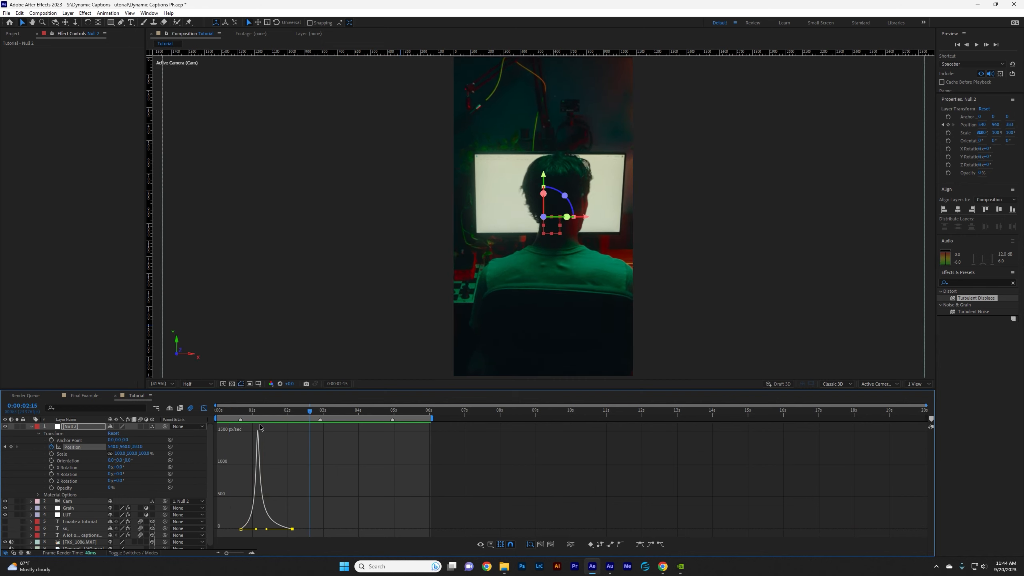
pyautogui.click(204, 408)
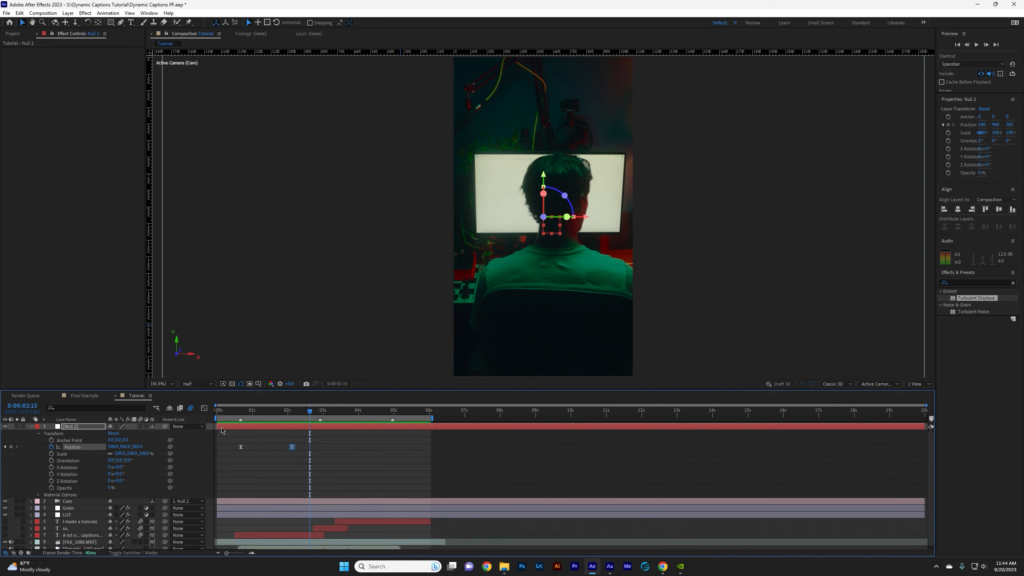
# Shift both null Position keyframes earlier so the push-in starts at about 7 frames, and preview the timing.
pyautogui.moveTo(227, 444); pyautogui.dragTo(229, 444)
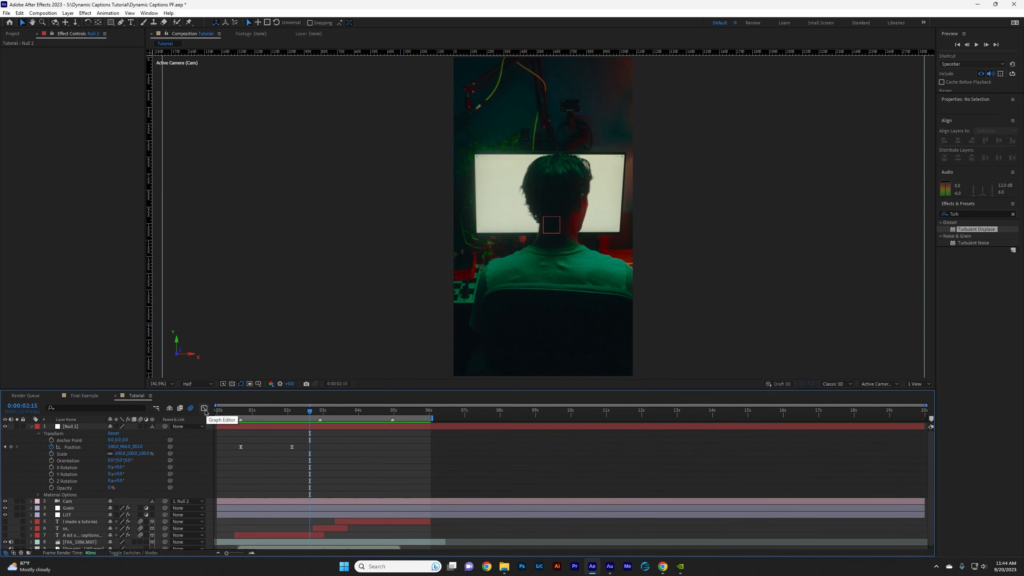
pyautogui.moveTo(243, 446)
pyautogui.mouseDown()
pyautogui.moveTo(298, 455)
pyautogui.moveTo(227, 449)
pyautogui.mouseUp()
pyautogui.press('space')
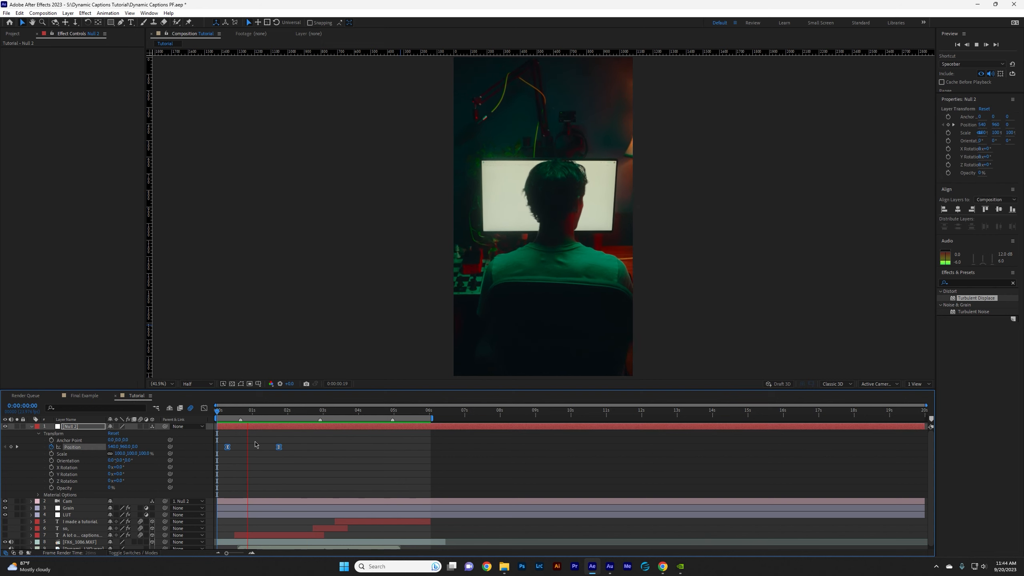
pyautogui.press('space')
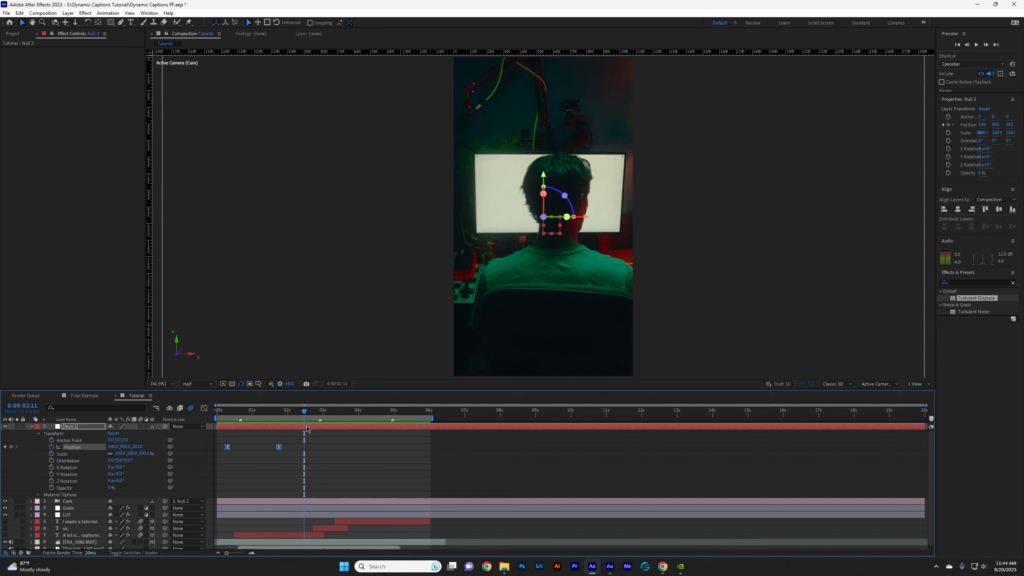
# Add a holding null Position keyframe at 0:00:02:13 and another at 0:00:03:09 with Z at about 541.
pyautogui.moveTo(315, 420); pyautogui.dragTo(306, 420)
pyautogui.click(304, 422)
pyautogui.moveTo(306, 422); pyautogui.dragTo(313, 414)
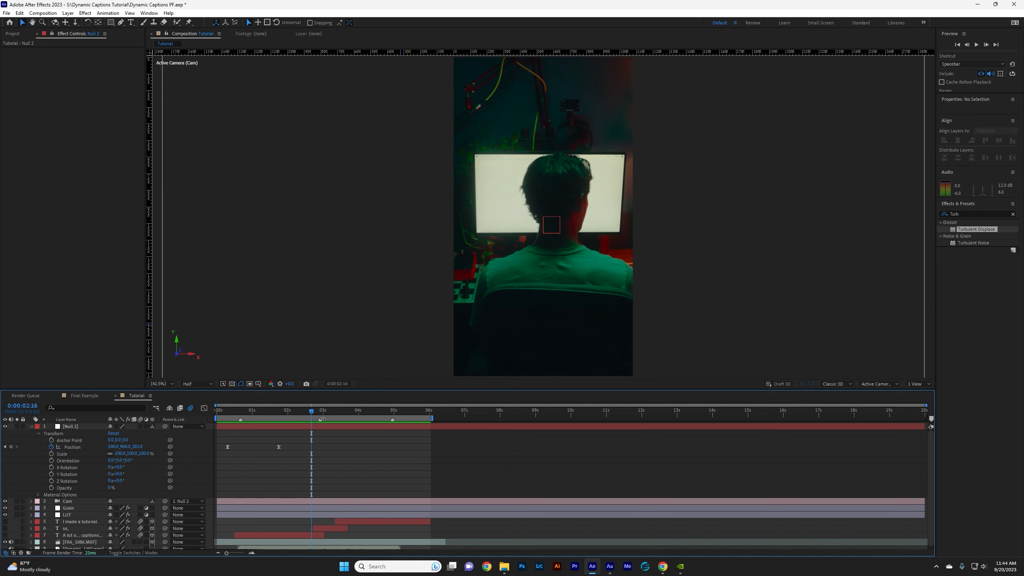
pyautogui.moveTo(312, 413); pyautogui.dragTo(307, 413)
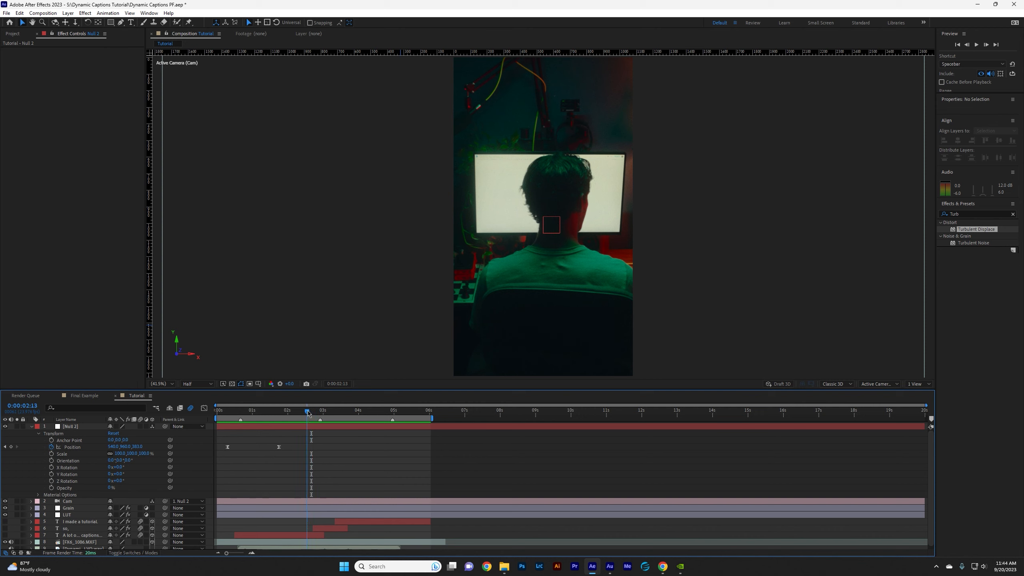
pyautogui.click(11, 447)
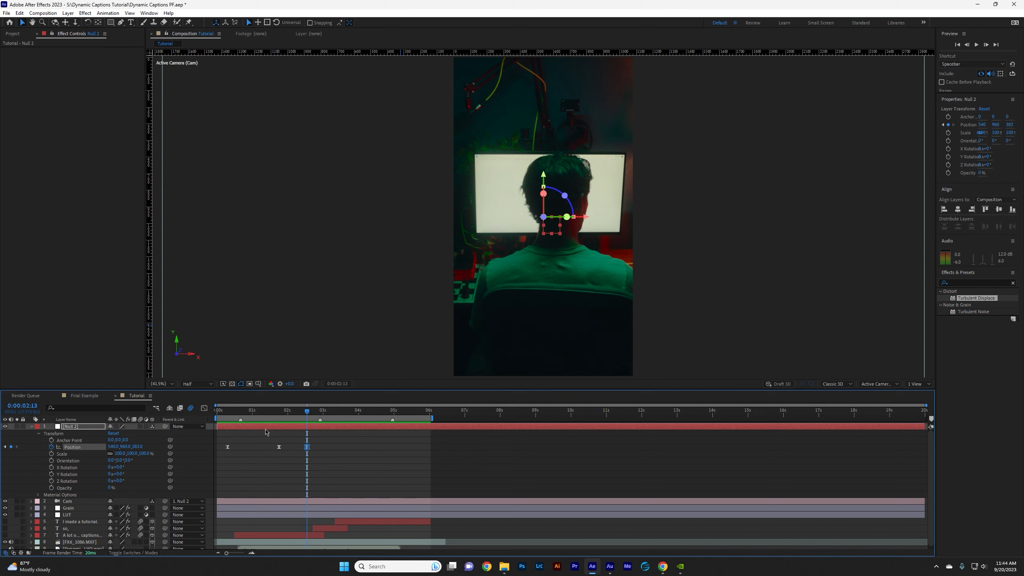
pyautogui.moveTo(328, 414); pyautogui.dragTo(336, 414)
pyautogui.moveTo(137, 447); pyautogui.dragTo(204, 449)
# Easy Ease the second pair of Position keyframes, lengthen their handles into a sharp speed peak near 3 seconds, preview and leave the graph view.
pyautogui.hotkey('shift', 'F3')
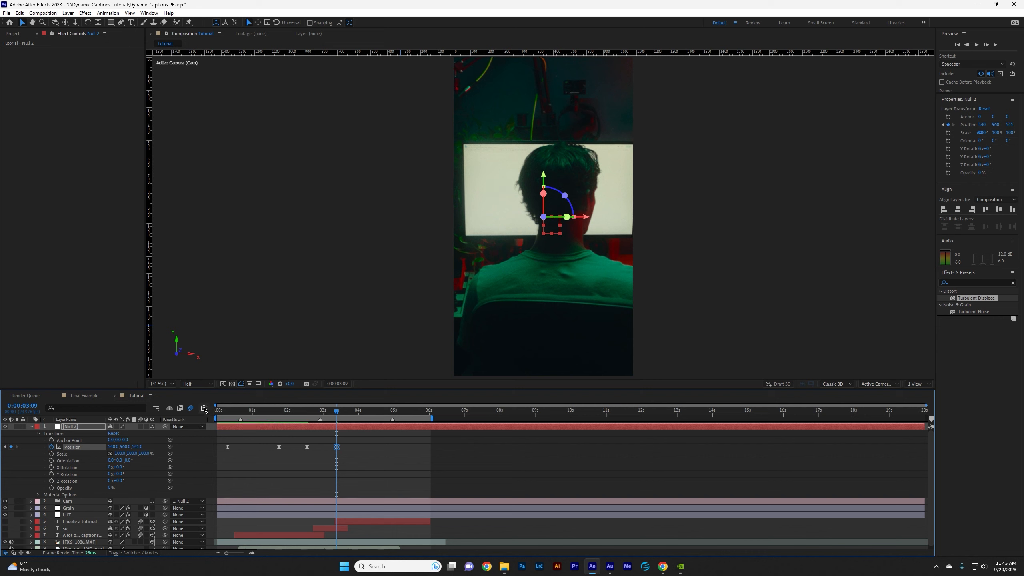
pyautogui.moveTo(296, 516); pyautogui.dragTo(347, 537)
pyautogui.click(639, 544)
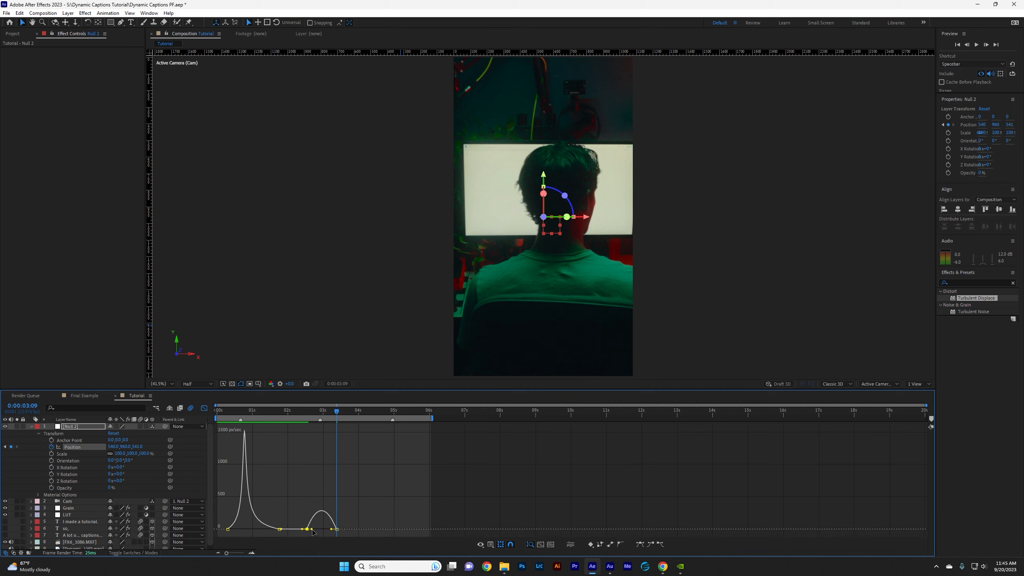
pyautogui.moveTo(312, 528); pyautogui.dragTo(324, 532)
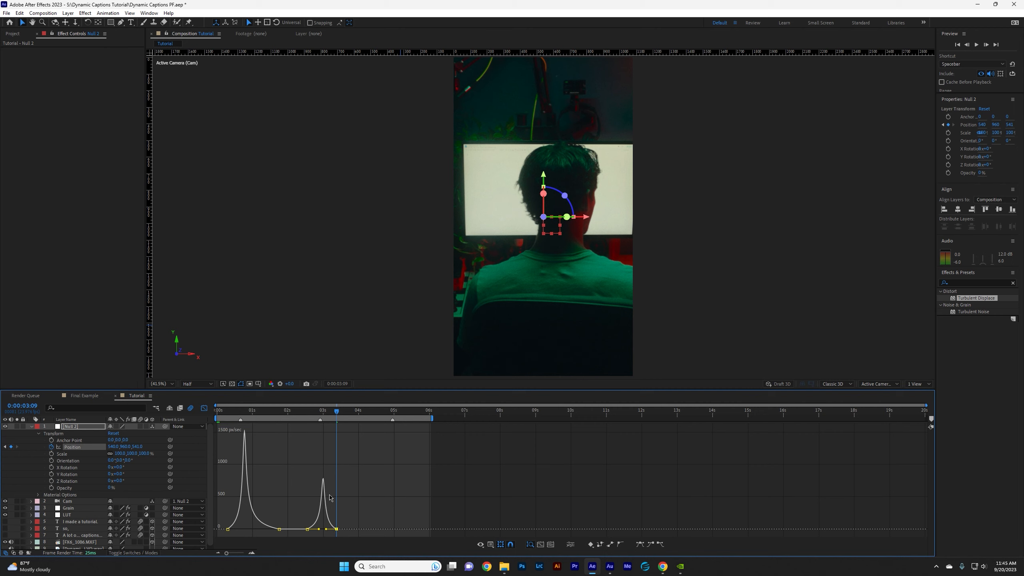
pyautogui.press('space')
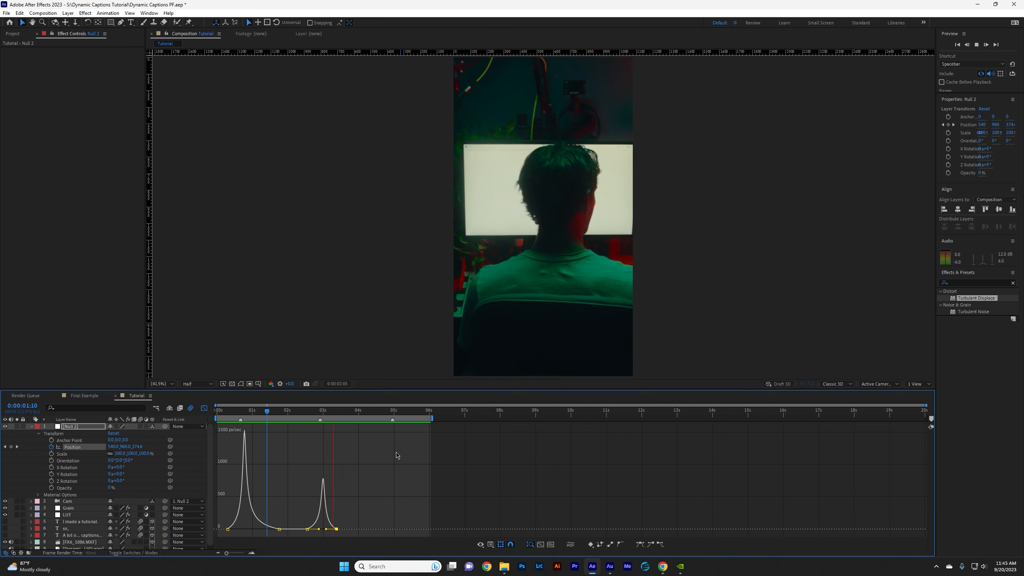
pyautogui.press('space')
pyautogui.hotkey('shift', 'F3')
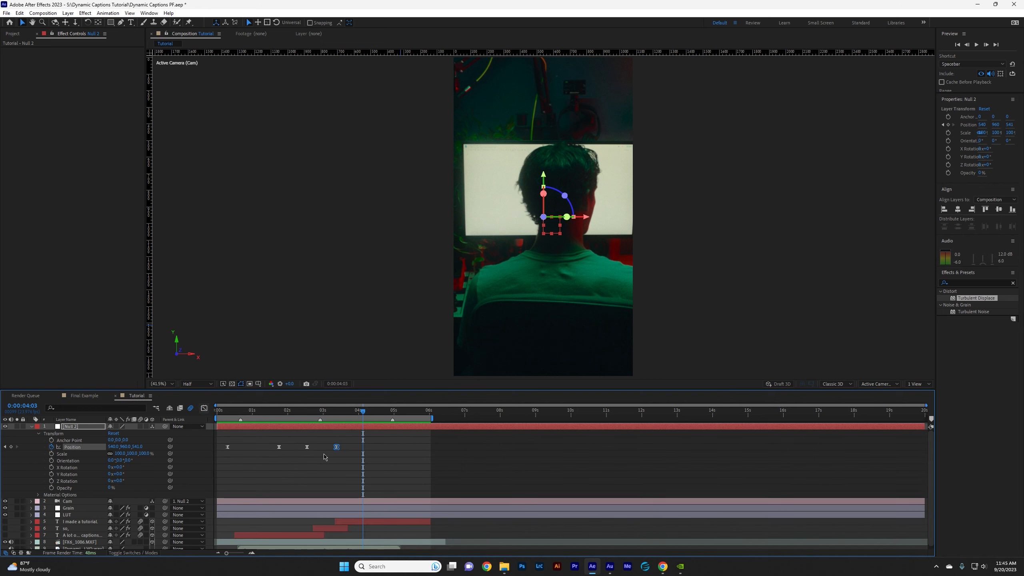
# Spread the second push-in's two Position keyframes slightly apart, preview the move, and shift the pair a few frames earlier.
pyautogui.click(313, 459)
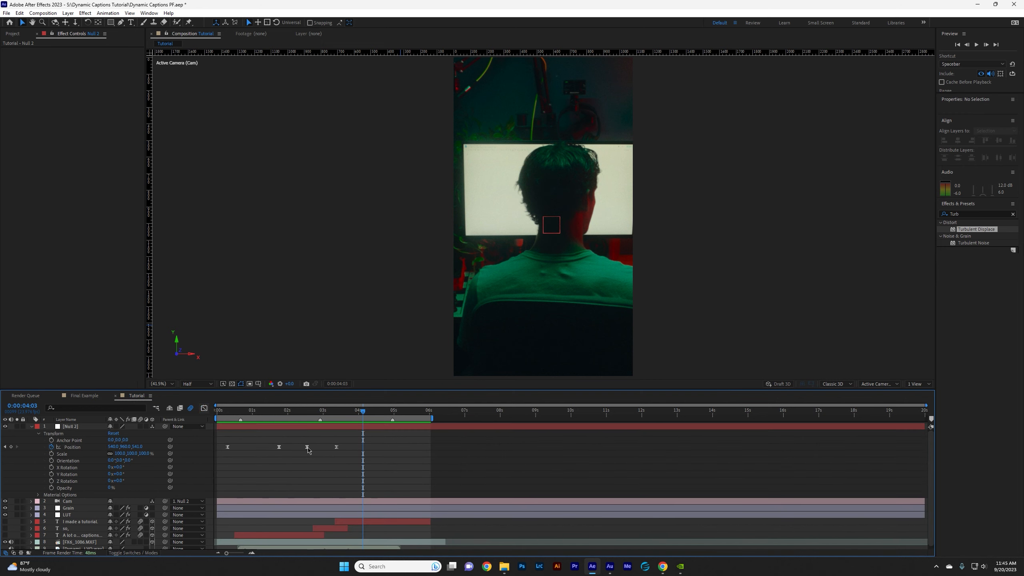
pyautogui.moveTo(308, 448); pyautogui.dragTo(341, 448)
pyautogui.moveTo(341, 448); pyautogui.dragTo(342, 447)
pyautogui.click(293, 414)
pyautogui.press('space')
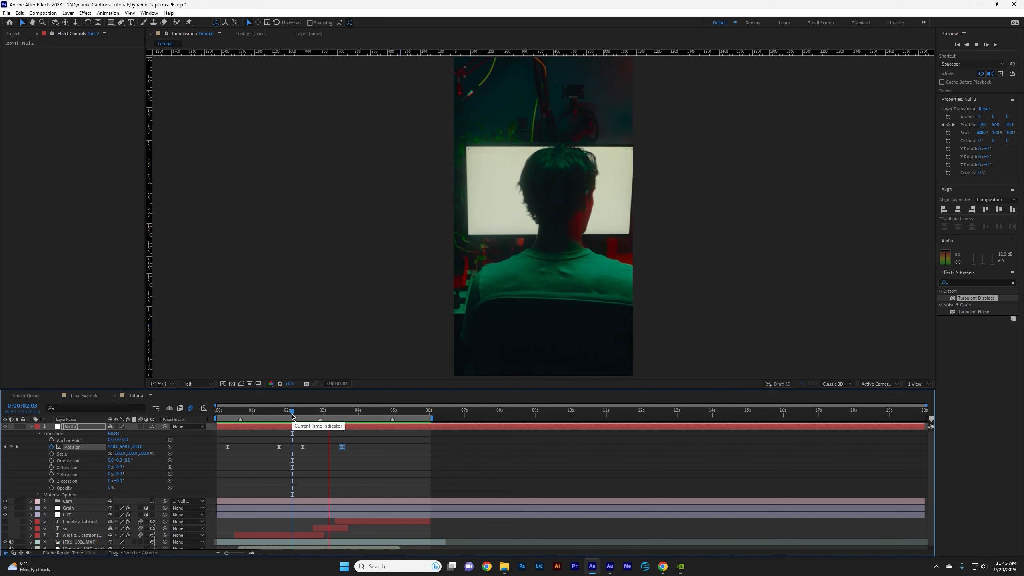
pyautogui.press('space')
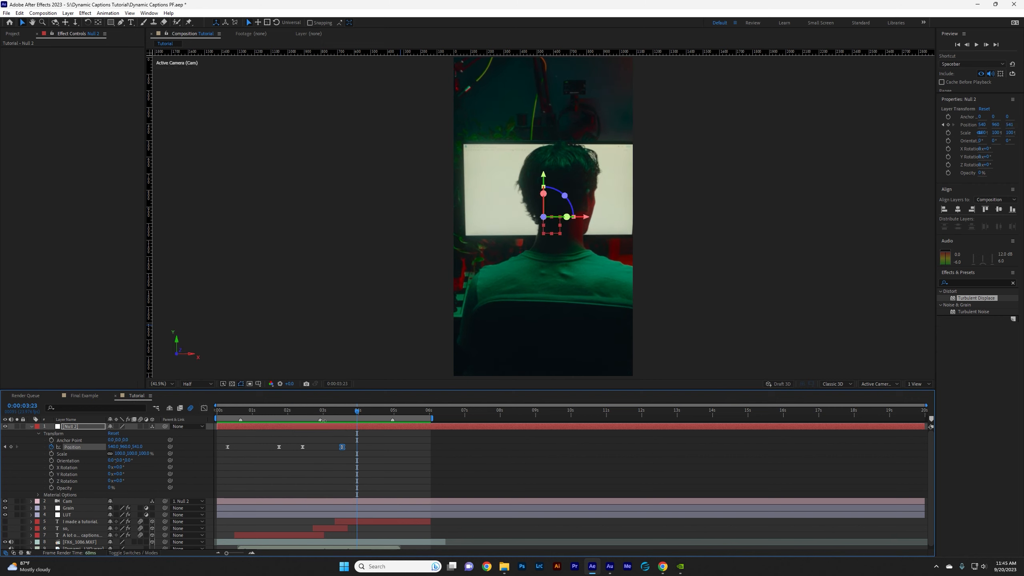
pyautogui.click(297, 412)
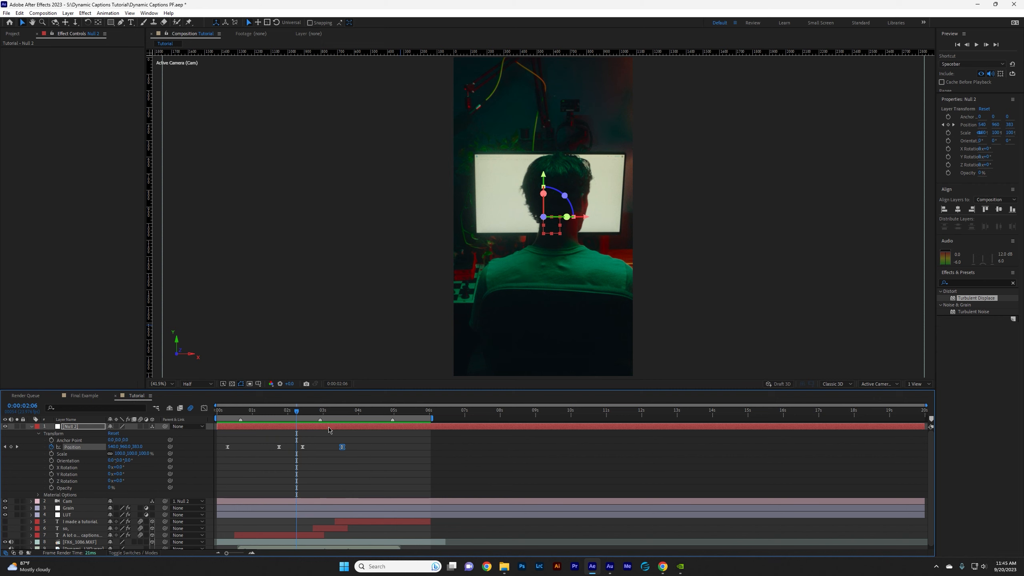
pyautogui.moveTo(355, 447); pyautogui.dragTo(303, 448)
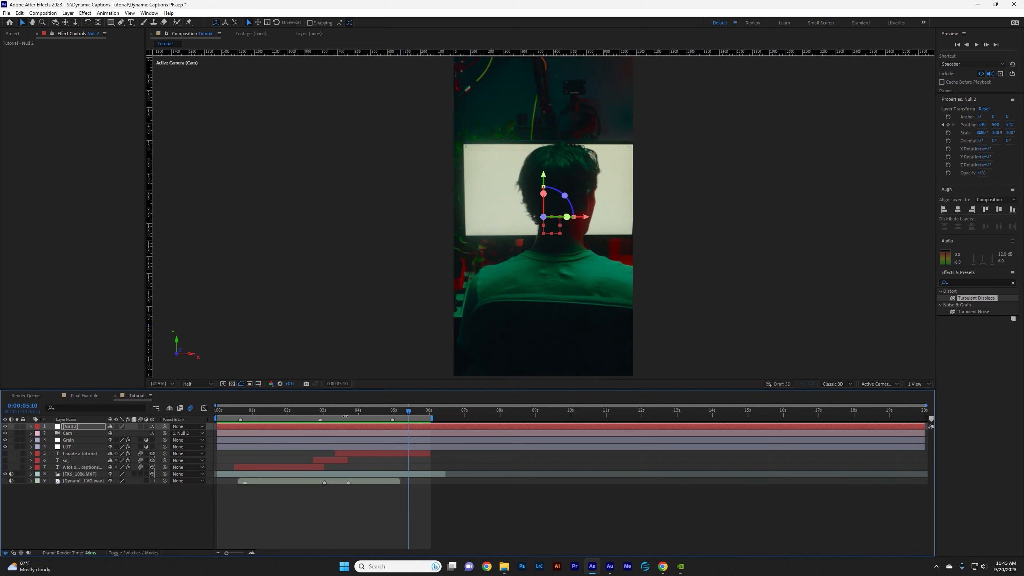
# Add a holding null Position keyframe at 0:00:04:23 and a pull-back keyframe at 6 seconds with Z at about 1.
pyautogui.moveTo(408, 411)
pyautogui.mouseDown()
pyautogui.moveTo(368, 412)
pyautogui.moveTo(422, 423)
pyautogui.moveTo(383, 413)
pyautogui.moveTo(393, 413)
pyautogui.mouseUp()
pyautogui.click(31, 427)
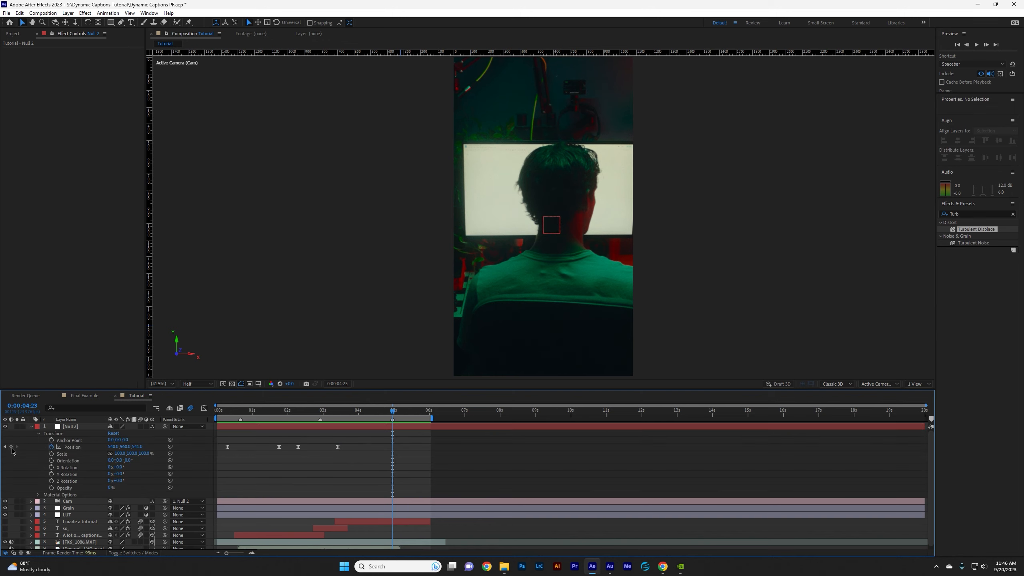
pyautogui.click(11, 447)
pyautogui.click(422, 414)
pyautogui.moveTo(422, 415); pyautogui.dragTo(429, 414)
pyautogui.moveTo(139, 449); pyautogui.dragTo(90, 464)
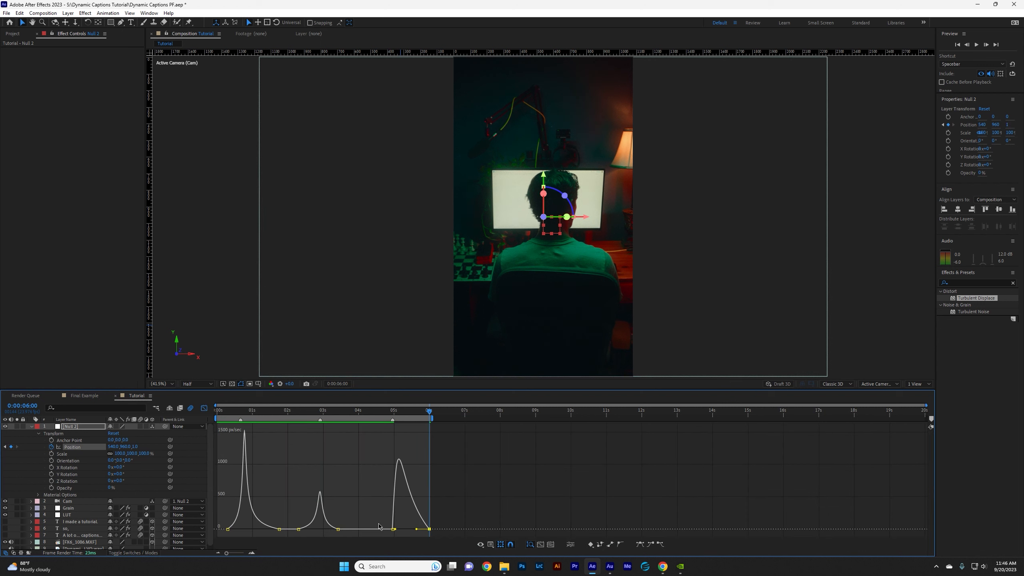
# Easy Ease the last two Position keyframes, lengthen their handles for a sharper speed peak, and preview the pull-back.
pyautogui.moveTo(379, 526); pyautogui.dragTo(434, 547)
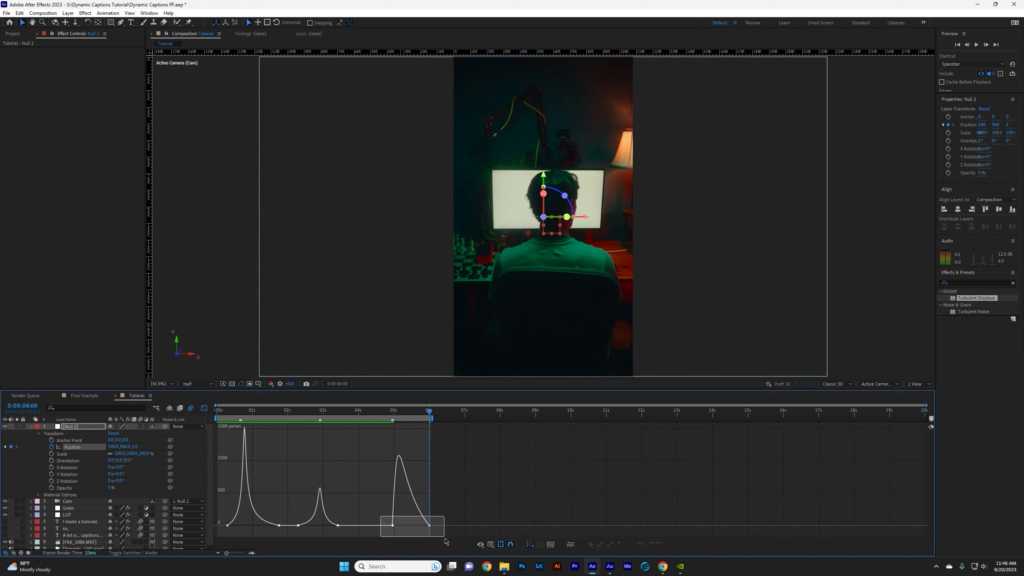
pyautogui.click(640, 544)
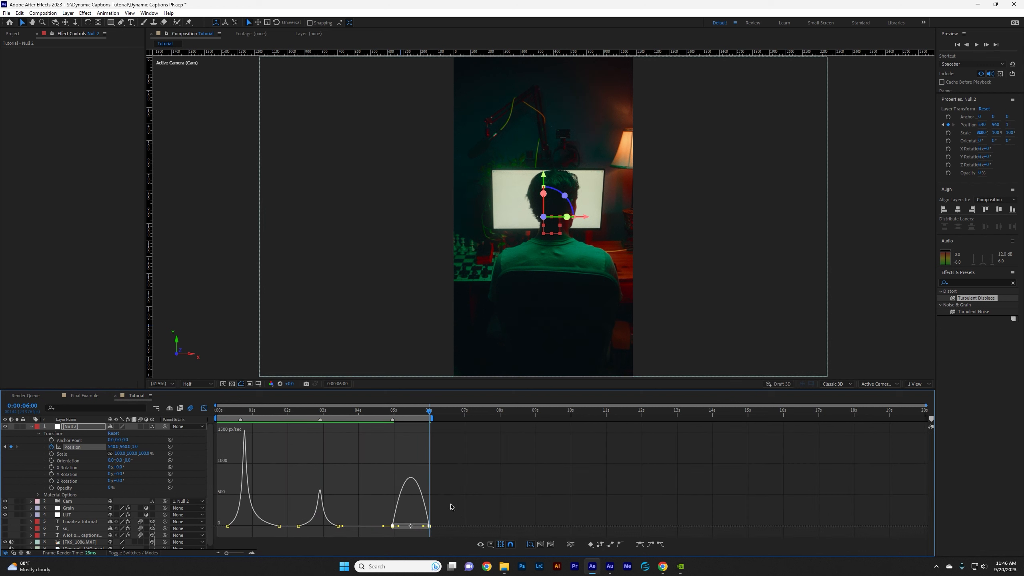
pyautogui.click(451, 507)
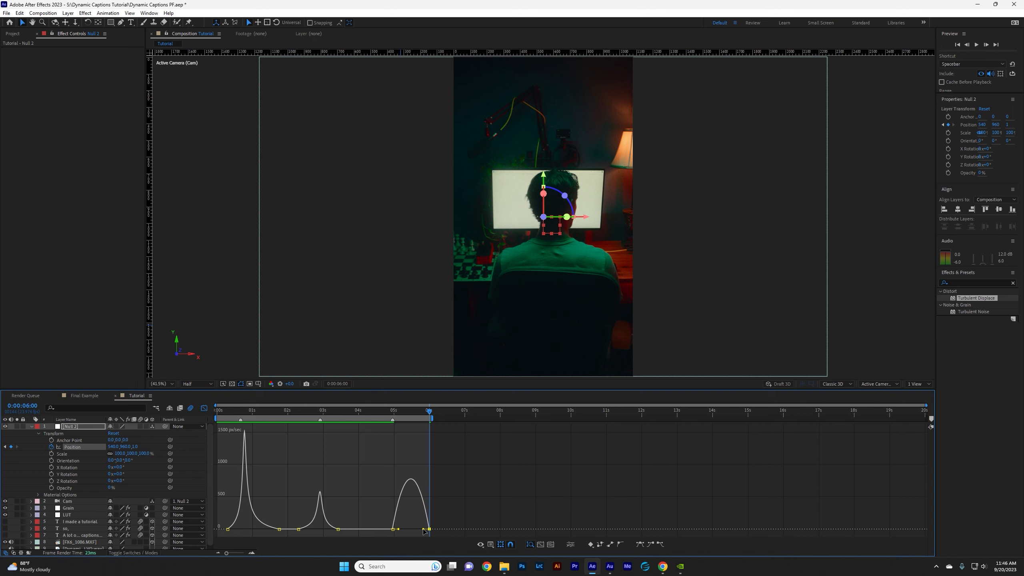
pyautogui.moveTo(423, 532); pyautogui.dragTo(406, 529)
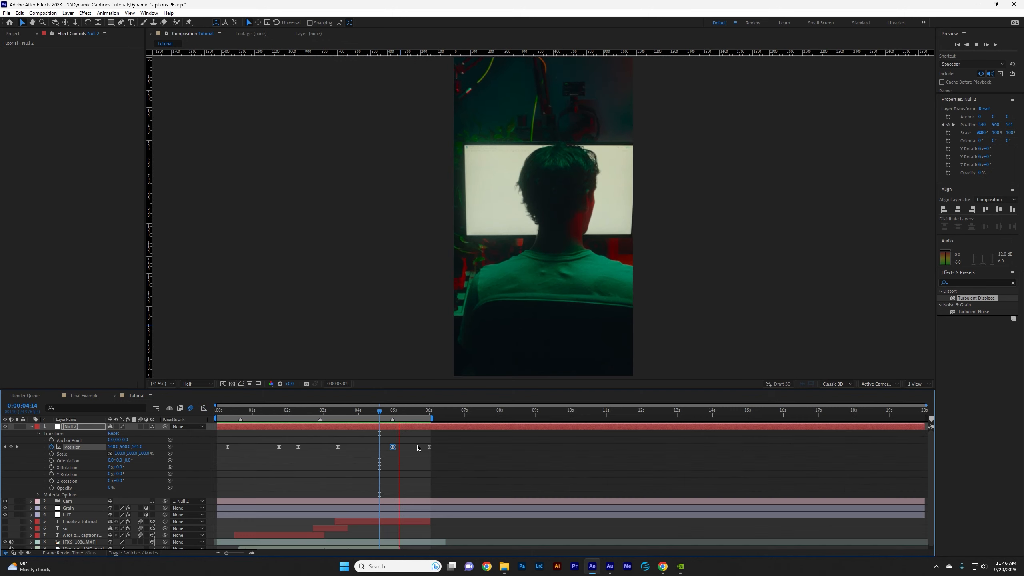
pyautogui.press('space')
# Move the pull-back's starting Position keyframe to just before 4 seconds and preview the camera moves.
pyautogui.click(402, 453)
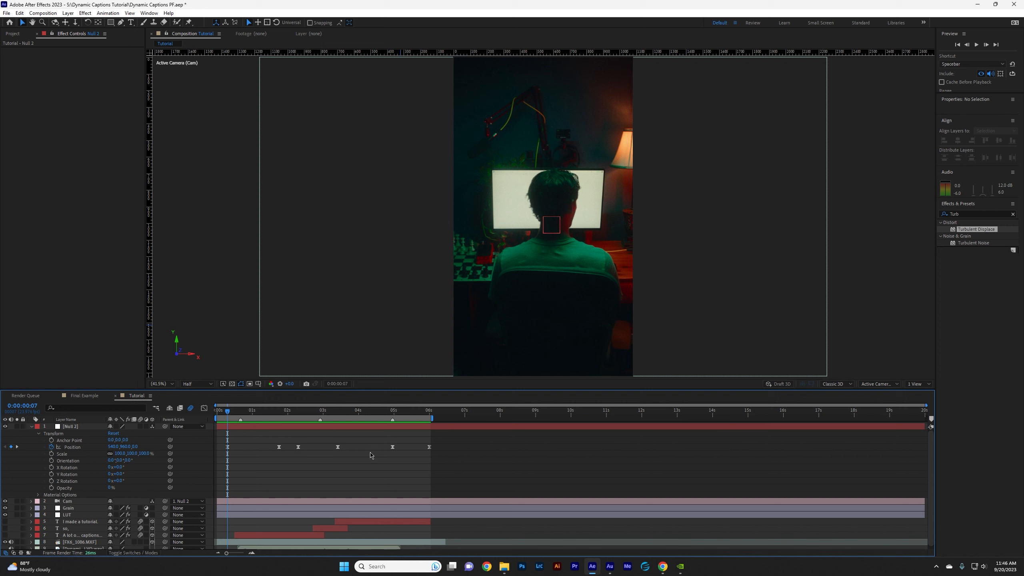
pyautogui.moveTo(393, 448); pyautogui.dragTo(354, 449)
pyautogui.press('space')
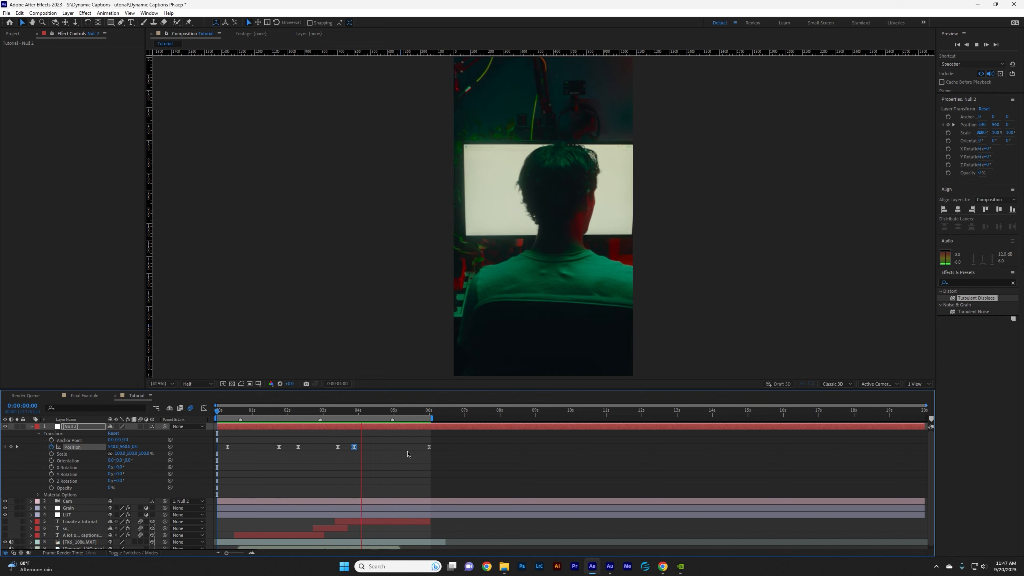
pyautogui.press('space')
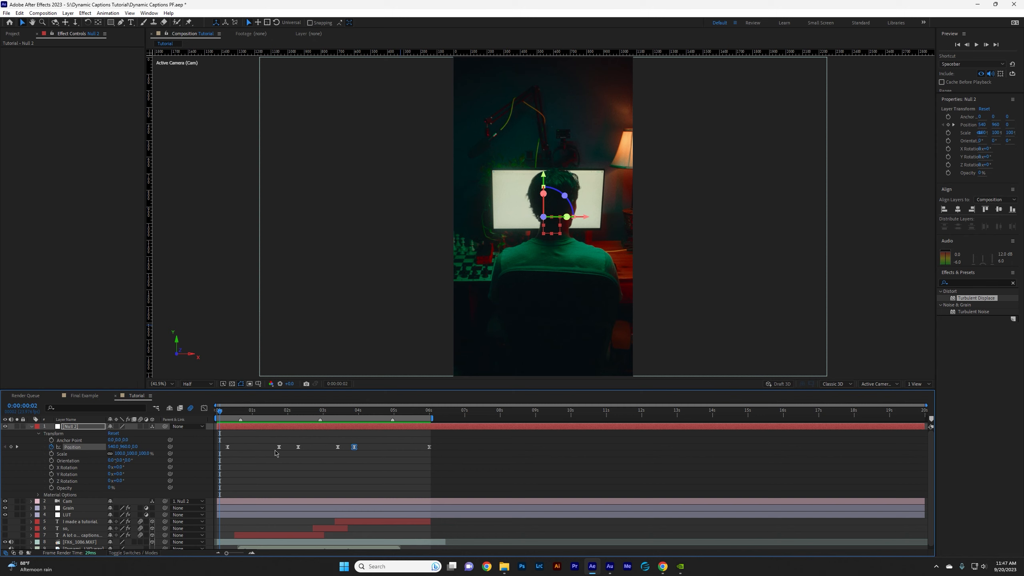
# Collapse the null's properties, make the three caption layers visible, and preview the composition with the camera moves.
pyautogui.click(32, 427)
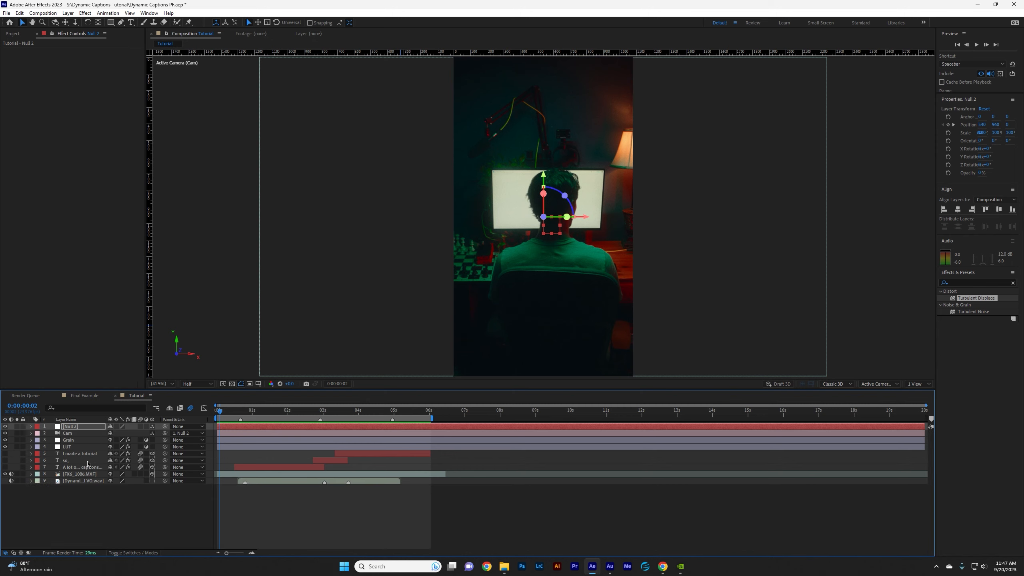
pyautogui.click(72, 454)
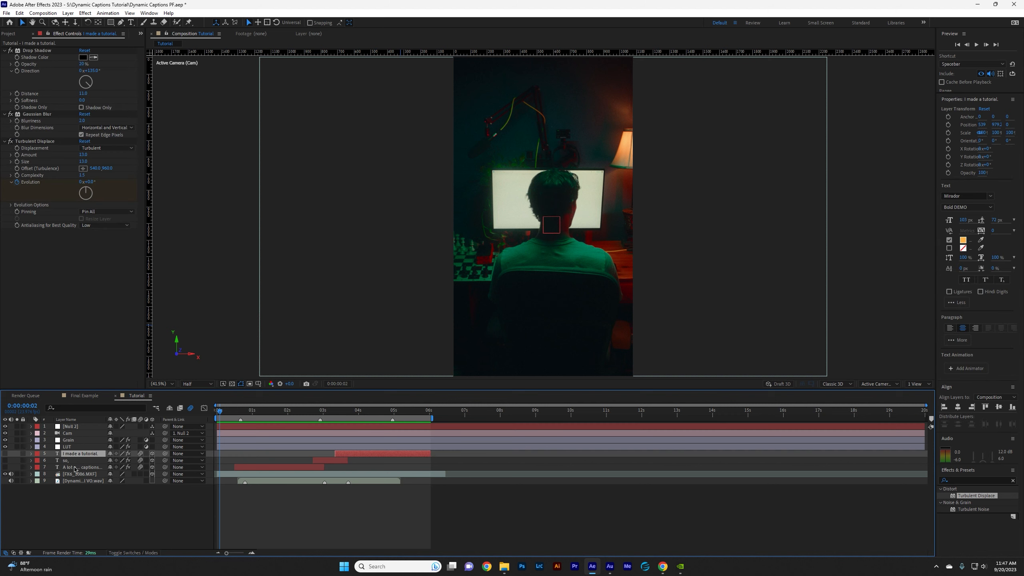
pyautogui.keyDown('shift'); pyautogui.click(74, 468); pyautogui.keyUp('shift')
pyautogui.click(6, 455)
pyautogui.press('Home')
pyautogui.press('space')
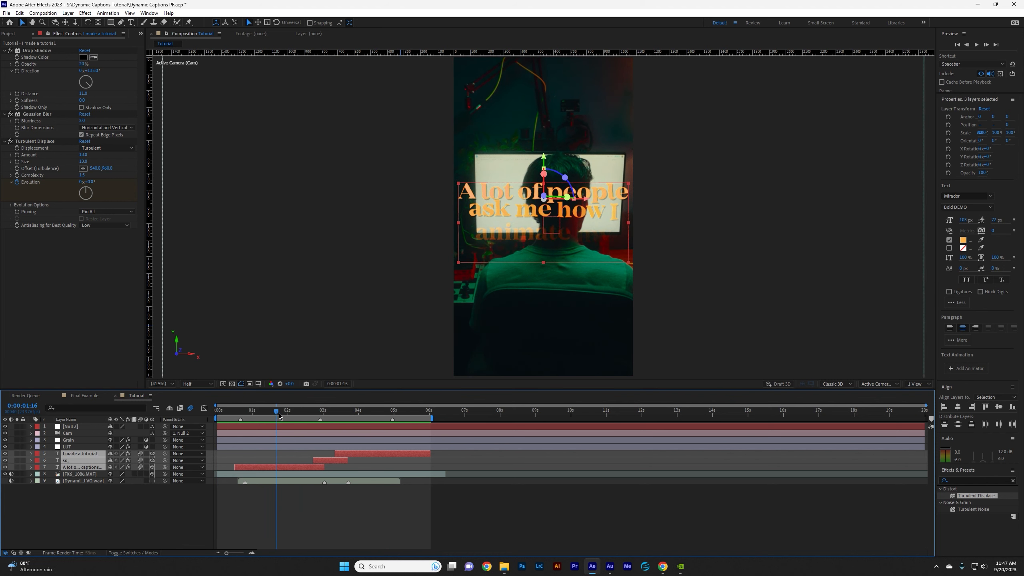
pyautogui.moveTo(277, 416)
pyautogui.mouseDown()
pyautogui.moveTo(299, 422)
pyautogui.moveTo(268, 424)
pyautogui.moveTo(277, 427)
pyautogui.mouseUp()
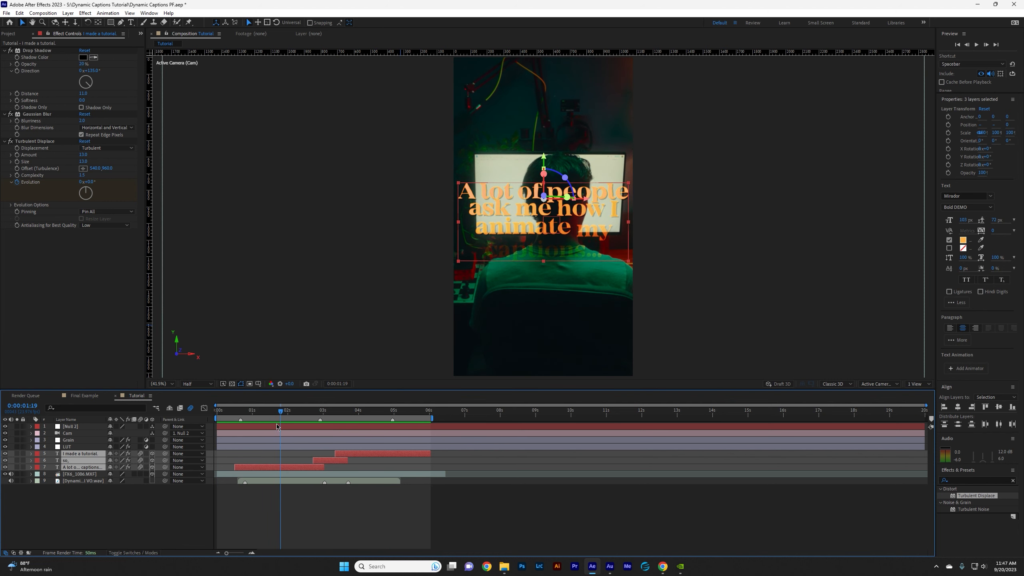
# Open the Final Example composition and play it to examine how the captions sit in the camera move.
pyautogui.click(93, 396)
pyautogui.click(168, 384)
pyautogui.click(177, 400)
pyautogui.click(239, 412)
pyautogui.press('space')
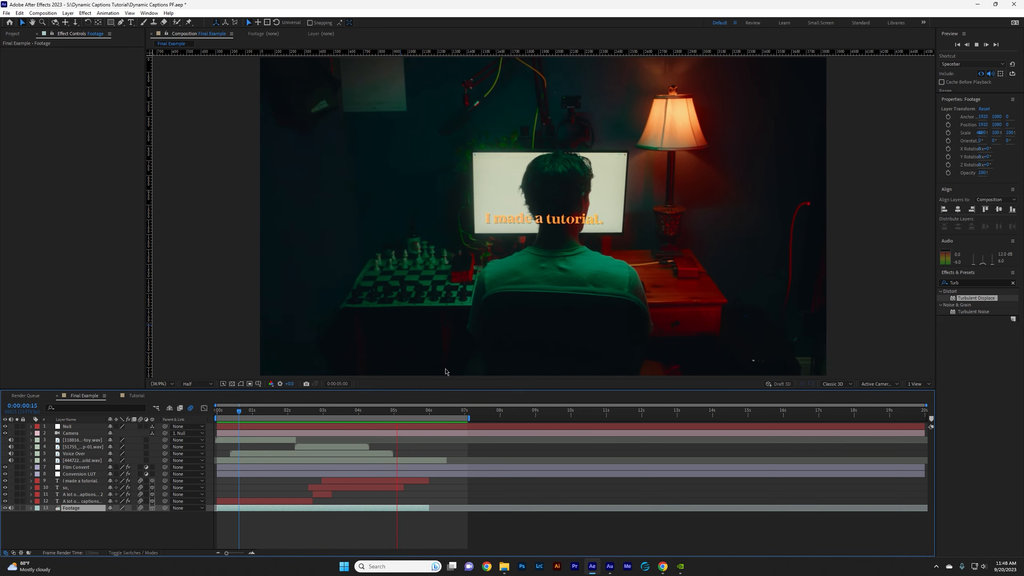
pyautogui.press('space')
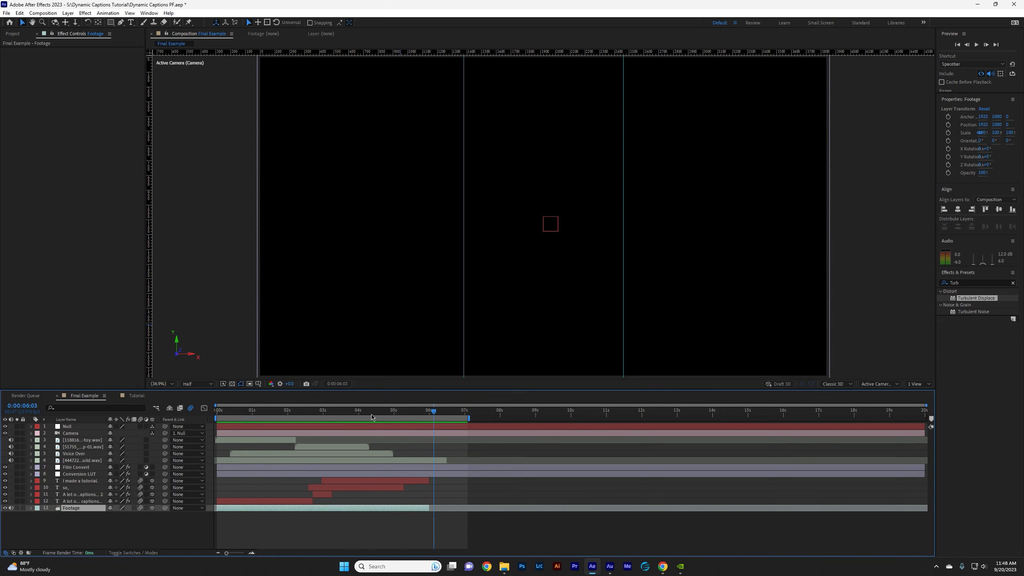
# In the Tutorial composition, set the "A lot of people" caption's Z position to about -422 to bring it nearer the camera.
pyautogui.click(137, 395)
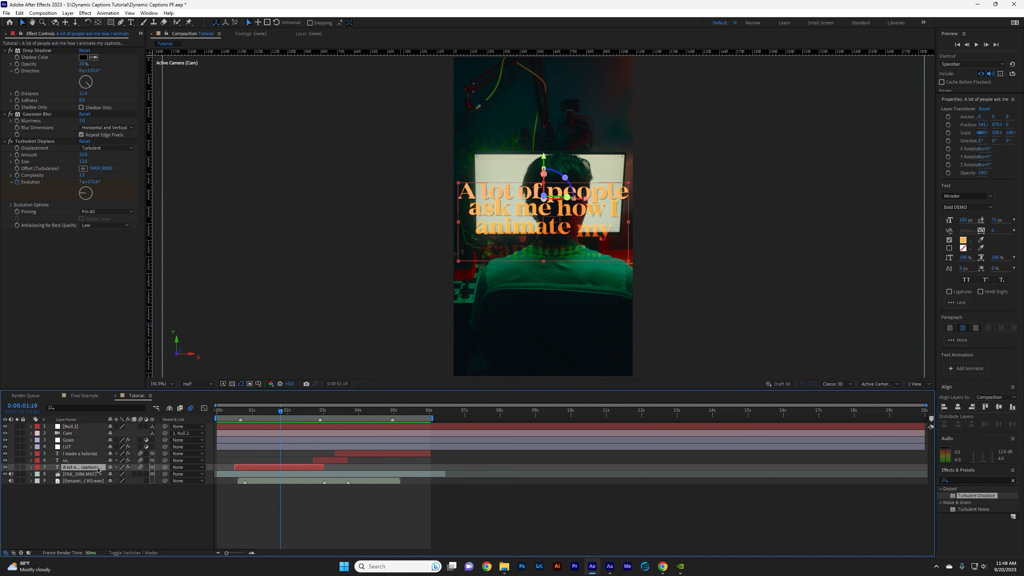
pyautogui.click(31, 468)
pyautogui.click(38, 516)
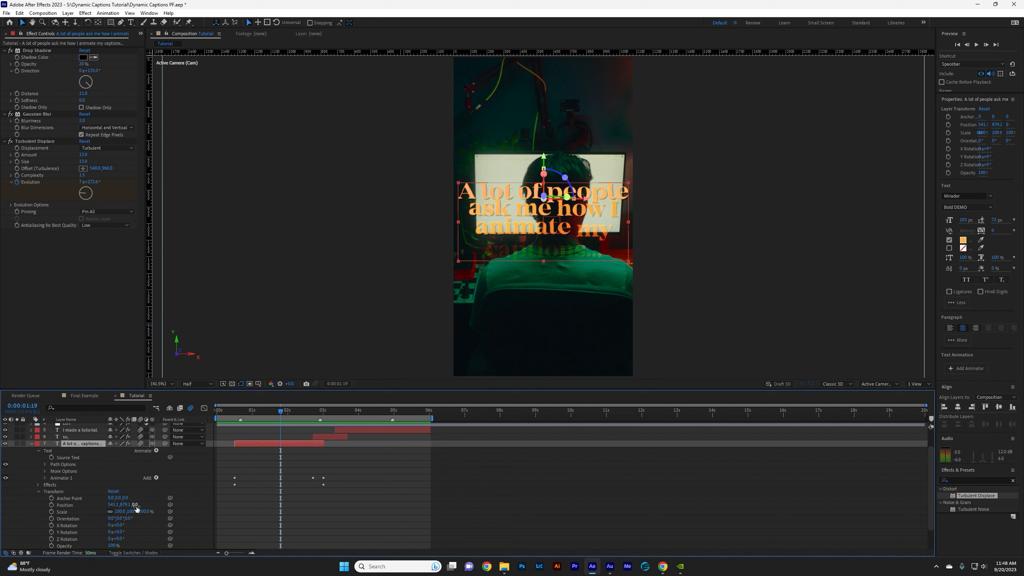
pyautogui.moveTo(136, 505)
pyautogui.mouseDown()
pyautogui.moveTo(145, 509)
pyautogui.moveTo(2, 519)
pyautogui.moveTo(118, 510)
pyautogui.mouseUp()
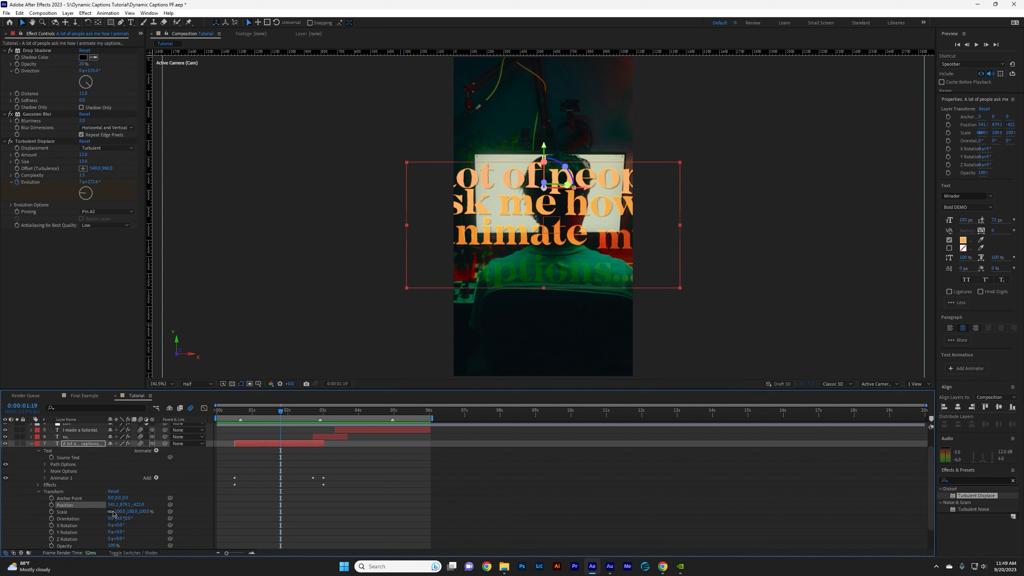
# Scale the "A lot of people" caption down to about 48%, set its Y position to about 917, and preview it.
pyautogui.moveTo(118, 513); pyautogui.dragTo(102, 515)
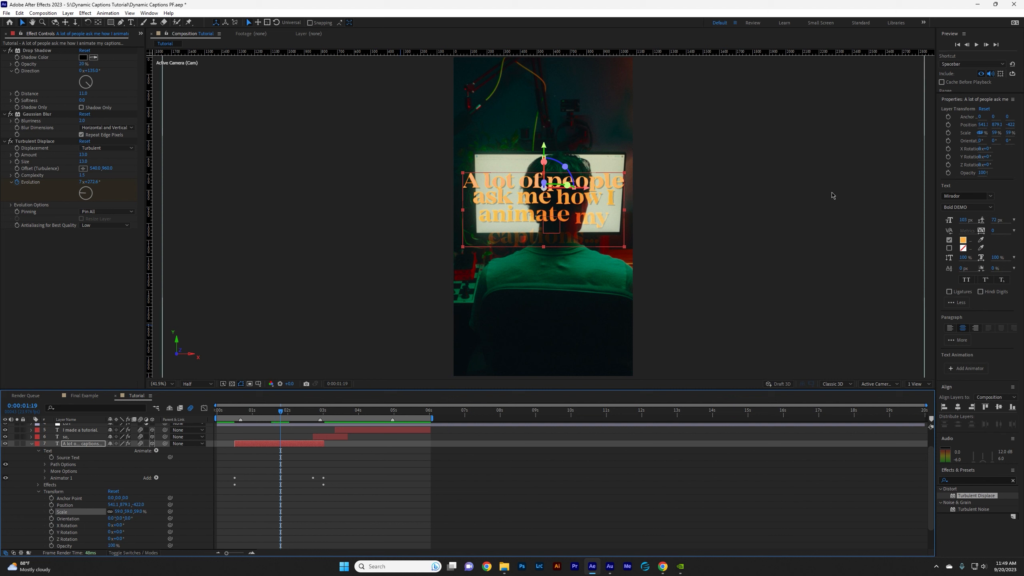
pyautogui.moveTo(122, 505); pyautogui.dragTo(138, 511)
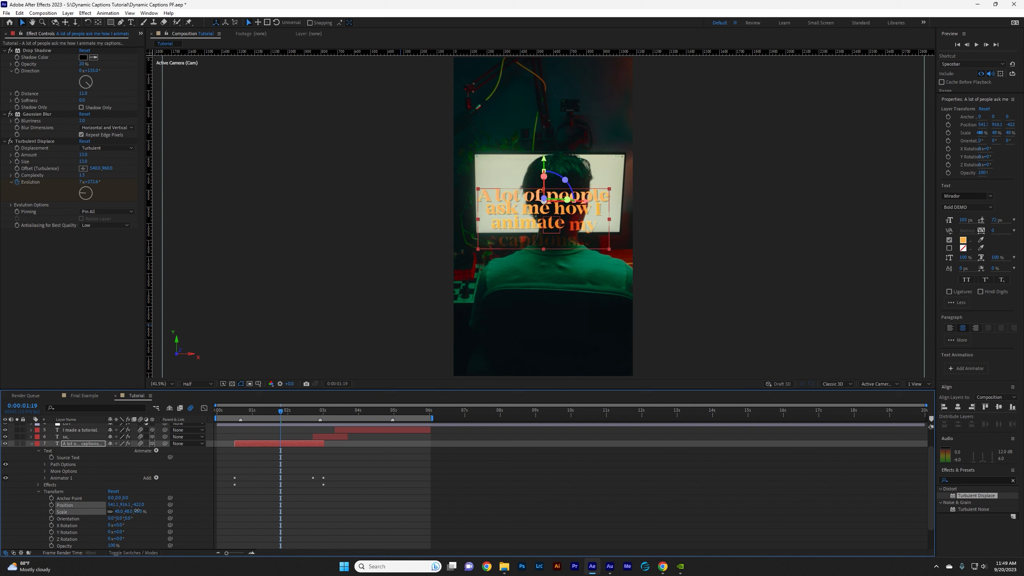
pyautogui.press('space')
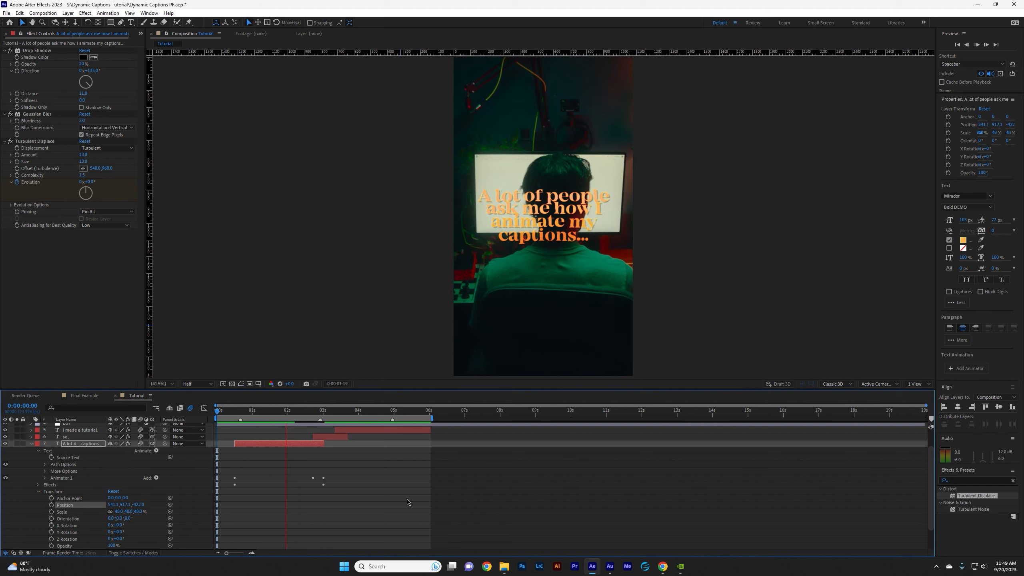
pyautogui.moveTo(344, 411); pyautogui.dragTo(283, 418)
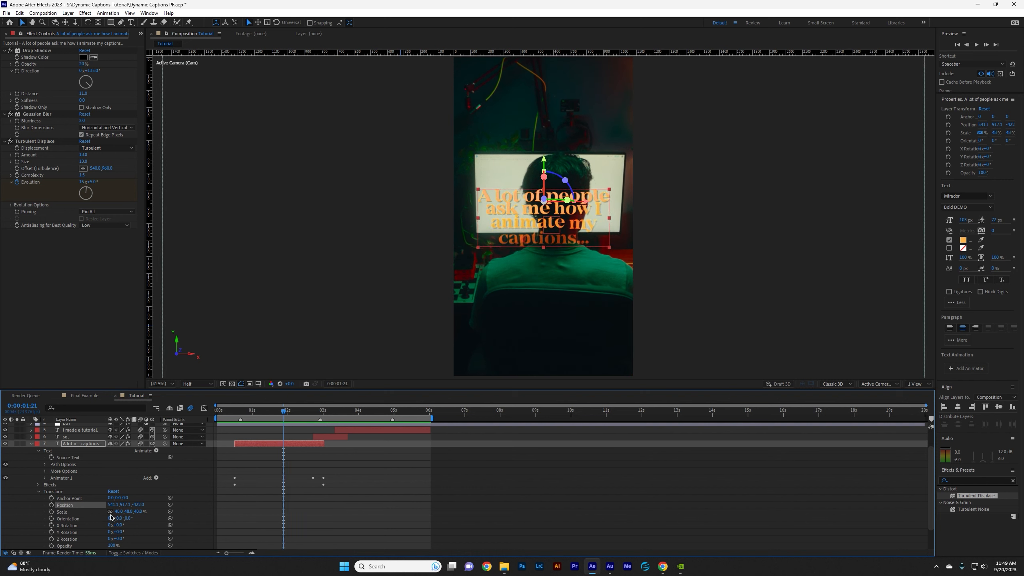
# Set the "A lot of people" caption's Z position to about -734, Y to about 930 and scale to 32%, and preview it.
pyautogui.moveTo(139, 505); pyautogui.dragTo(119, 508)
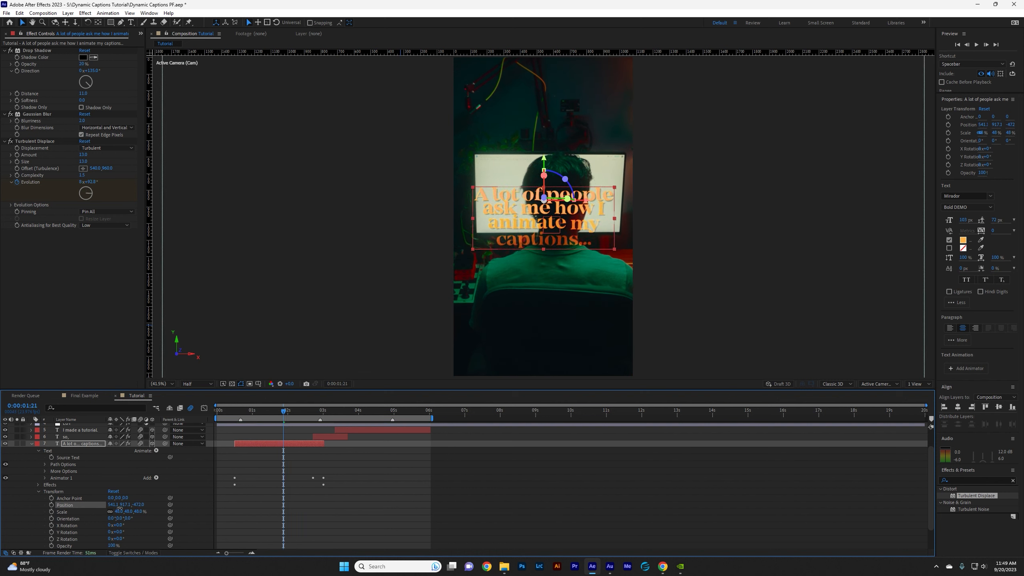
pyautogui.moveTo(59, 517); pyautogui.dragTo(52, 532)
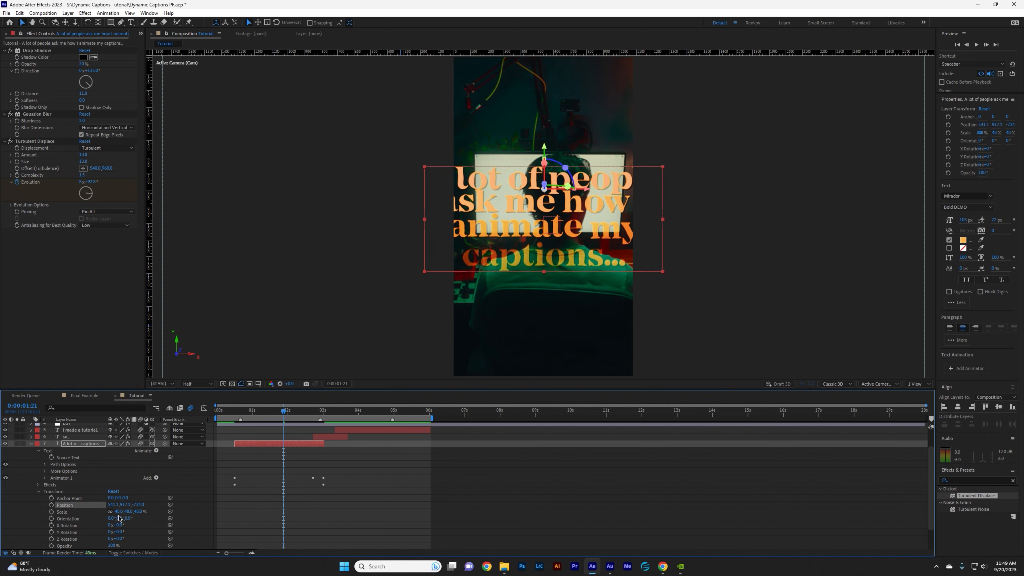
pyautogui.moveTo(118, 512); pyautogui.dragTo(128, 506)
pyautogui.press('space')
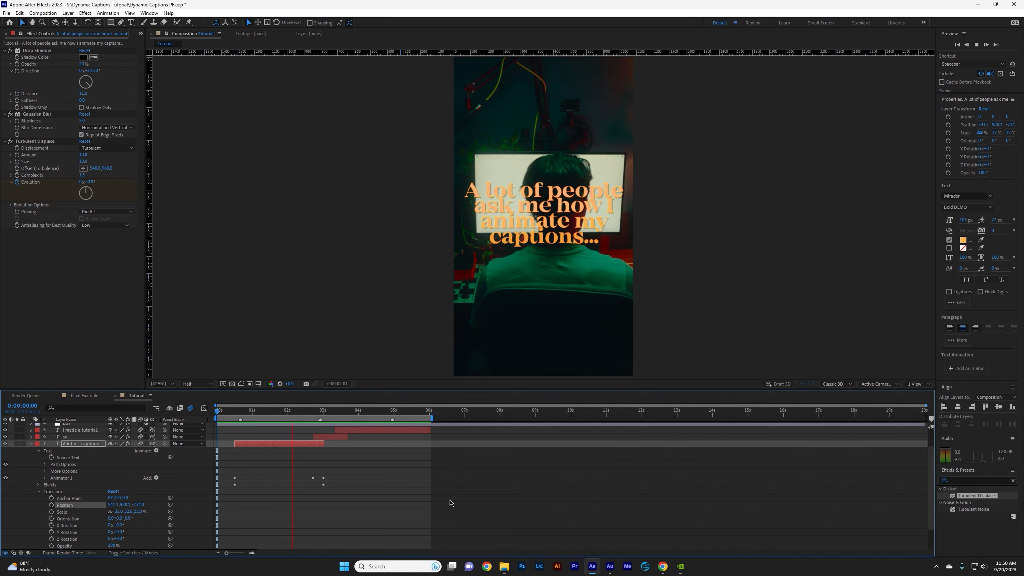
pyautogui.press('space')
# Copy the "A lot of people" caption's transform values to the "so," and "I made a tutorial." captions and preview them.
pyautogui.moveTo(257, 414)
pyautogui.mouseDown()
pyautogui.moveTo(241, 415)
pyautogui.moveTo(266, 422)
pyautogui.mouseUp()
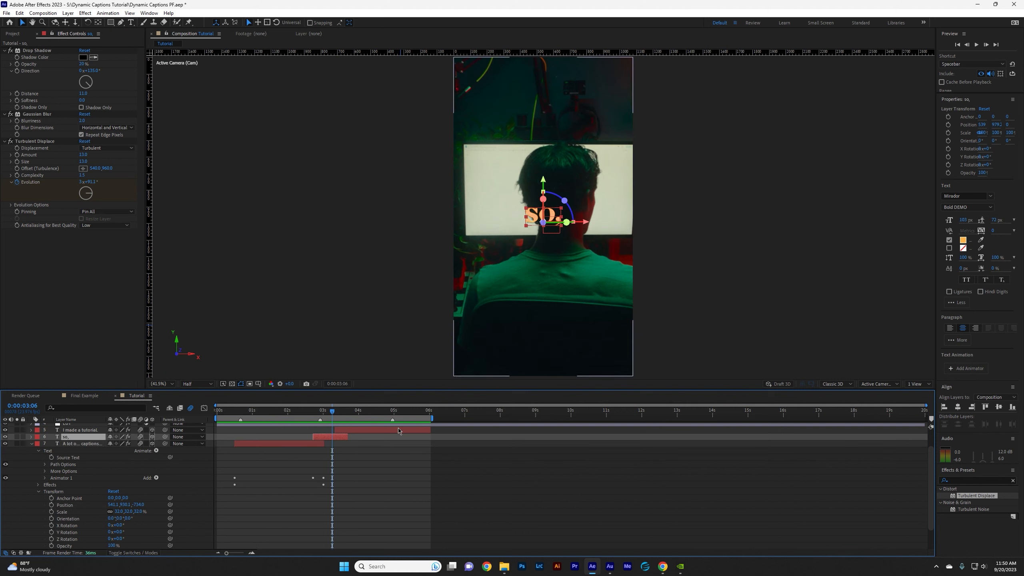
pyautogui.click(347, 444)
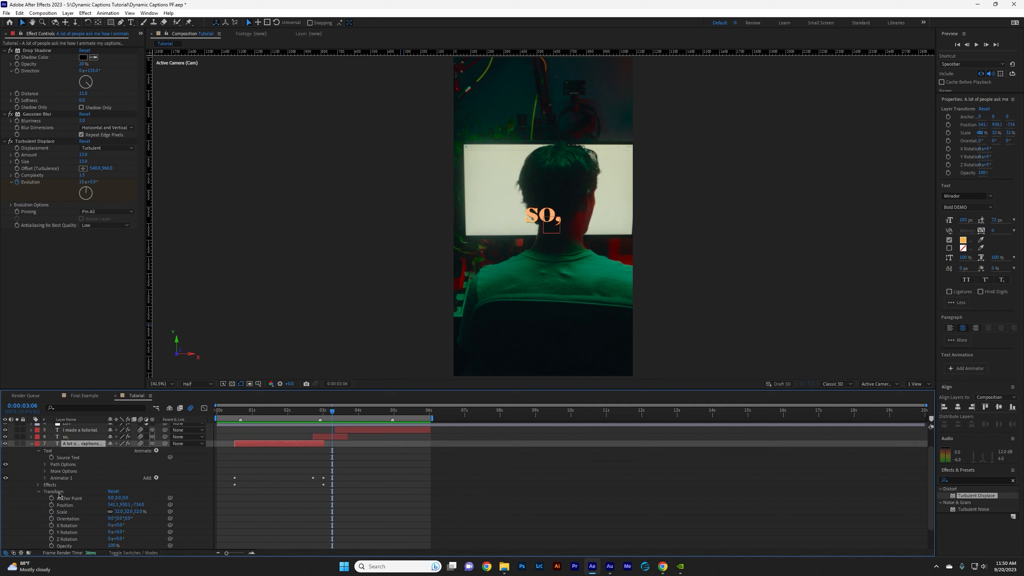
pyautogui.click(59, 492)
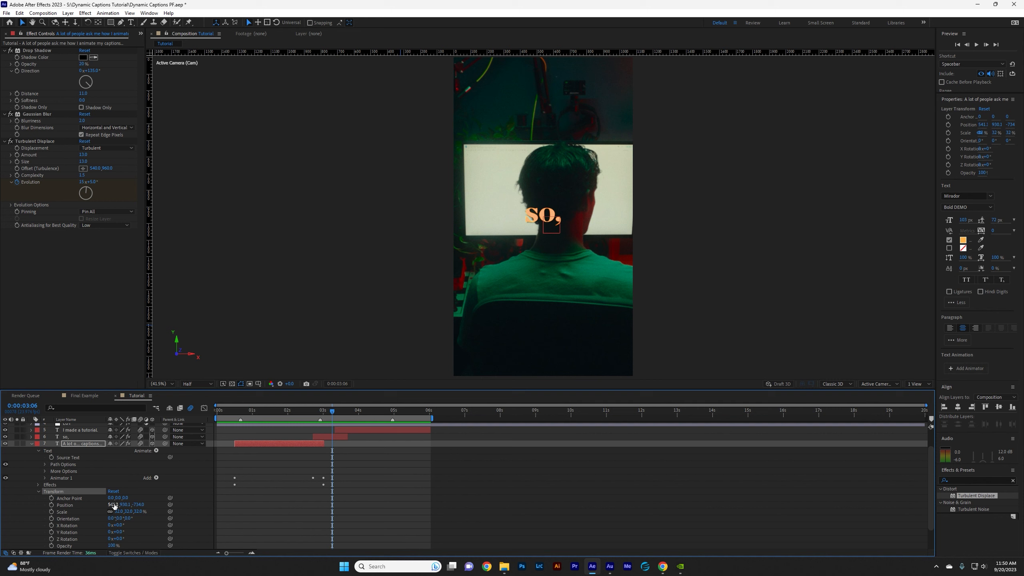
pyautogui.click(104, 437)
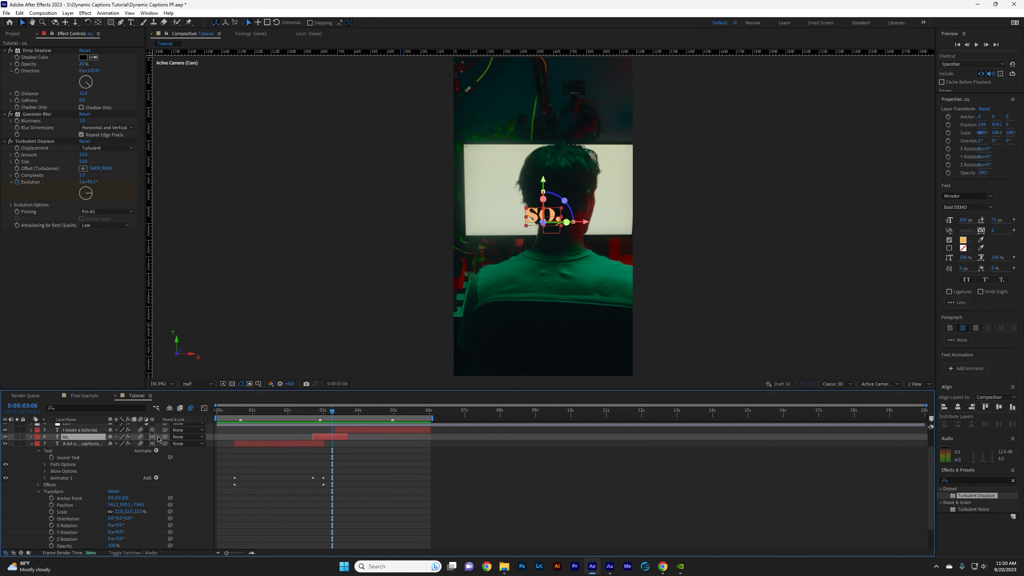
pyautogui.click(343, 430)
pyautogui.press('pageup')
pyautogui.press('pageup')
pyautogui.press('space')
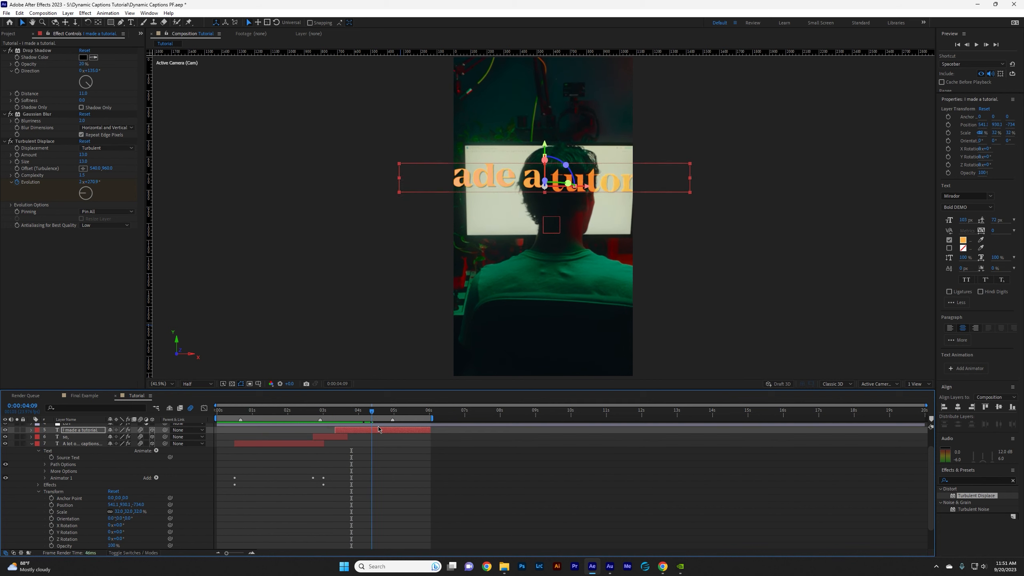
# Lower the "so," caption onto the monitor by setting its Y position to about 963, and preview it.
pyautogui.moveTo(393, 427); pyautogui.dragTo(330, 431)
pyautogui.click(32, 443)
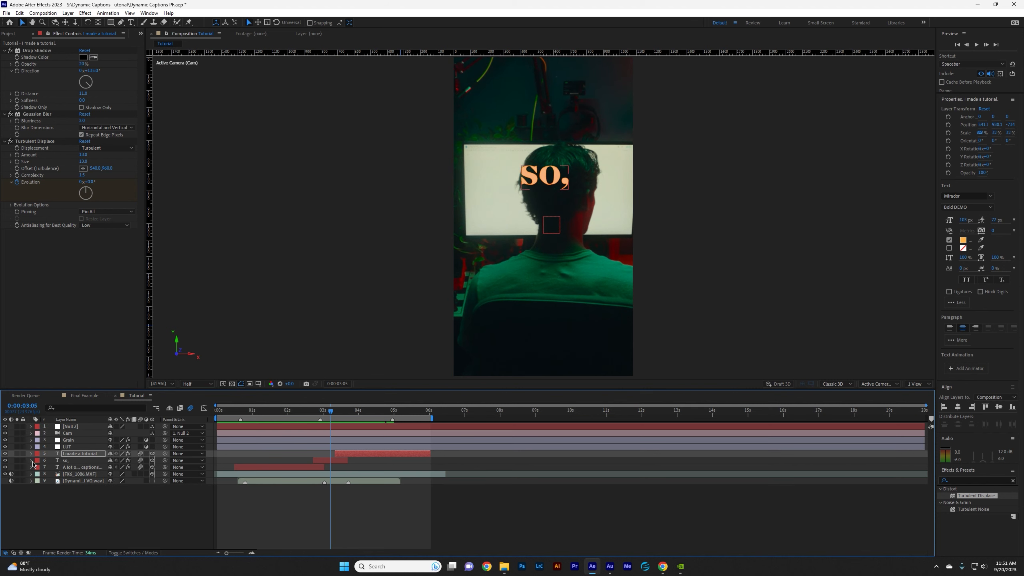
pyautogui.click(32, 460)
pyautogui.click(46, 472)
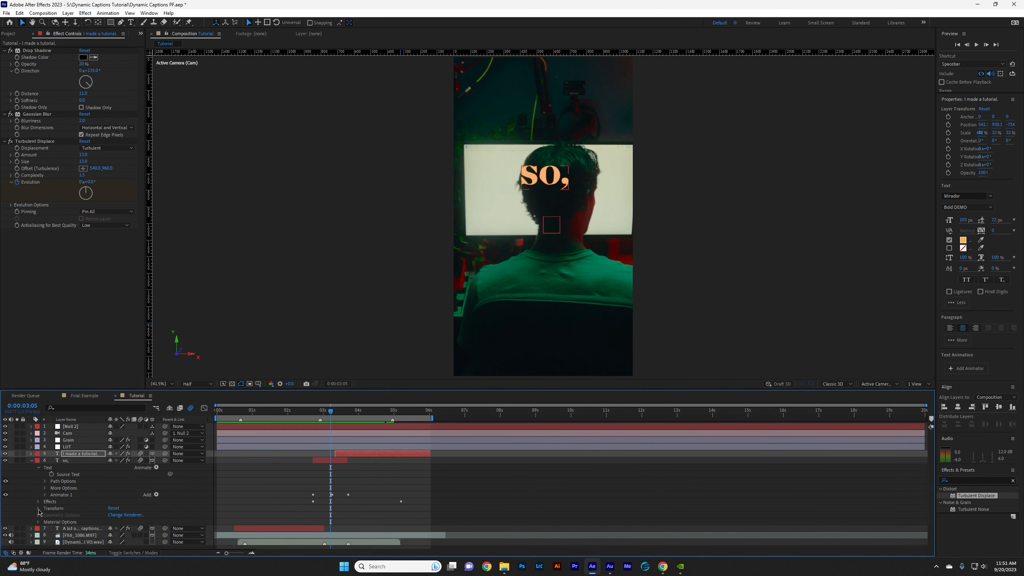
pyautogui.click(39, 512)
pyautogui.moveTo(122, 505); pyautogui.dragTo(133, 511)
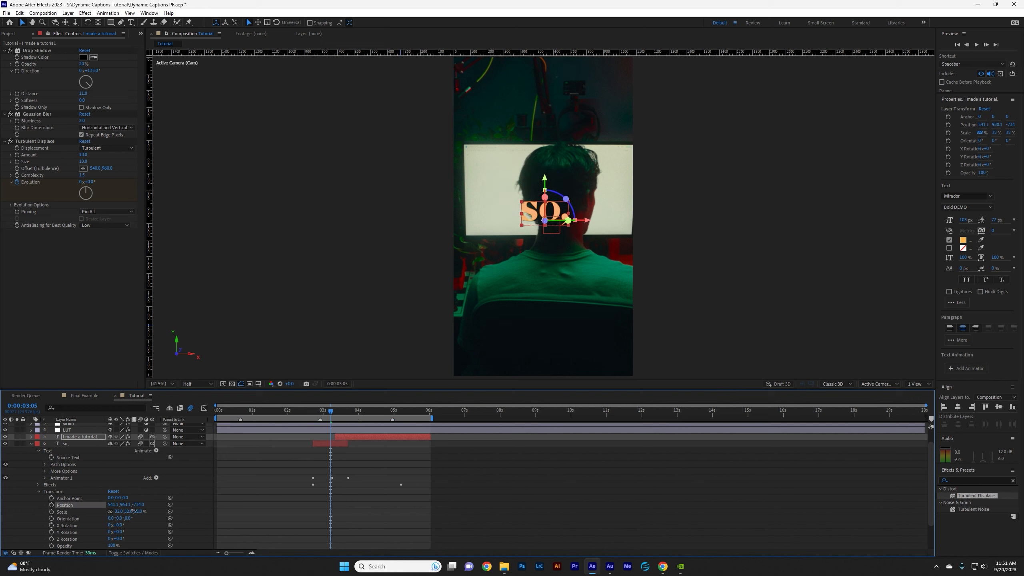
pyautogui.press('space')
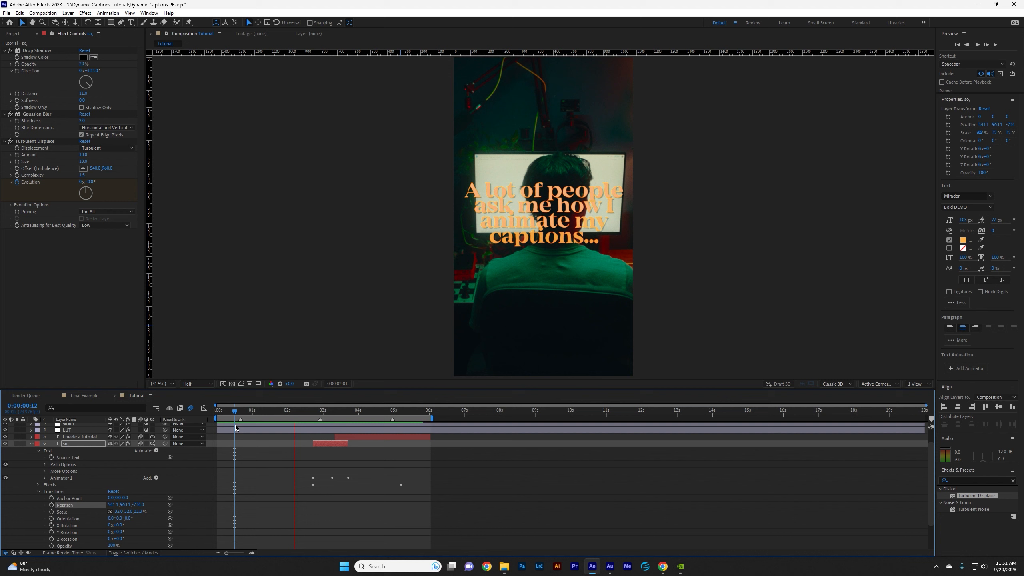
# Scale the "I made a tutorial." caption down to about 18%, set its Y position to about 959, and preview it.
pyautogui.click(350, 436)
pyautogui.moveTo(366, 421); pyautogui.dragTo(372, 420)
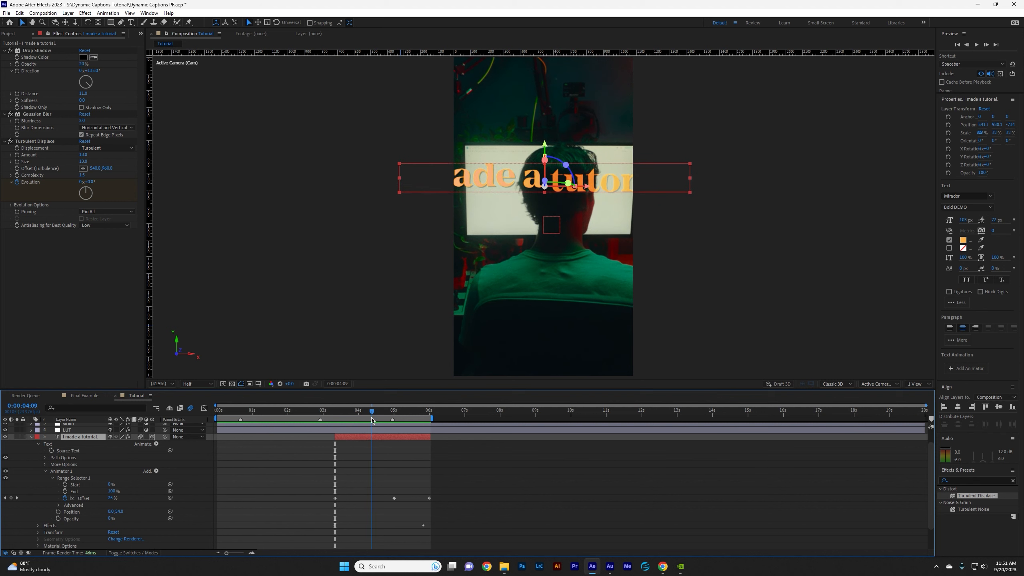
pyautogui.click(48, 472)
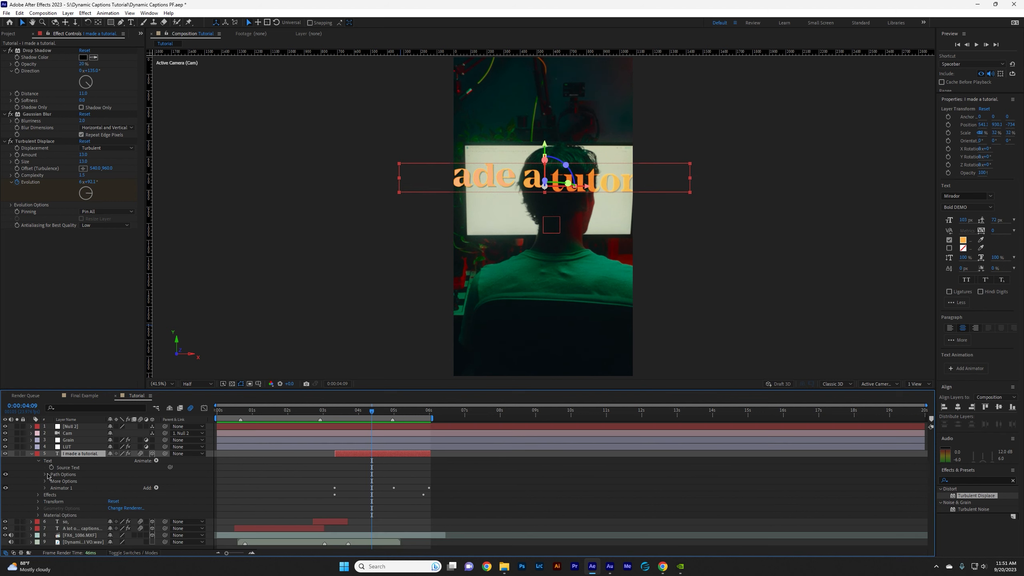
pyautogui.click(39, 502)
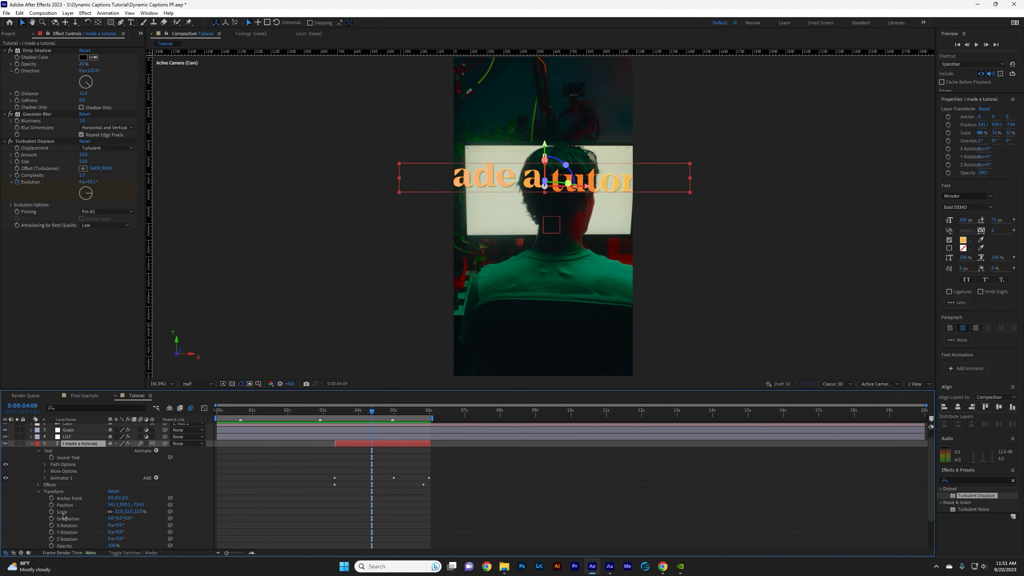
pyautogui.moveTo(119, 512); pyautogui.dragTo(115, 513)
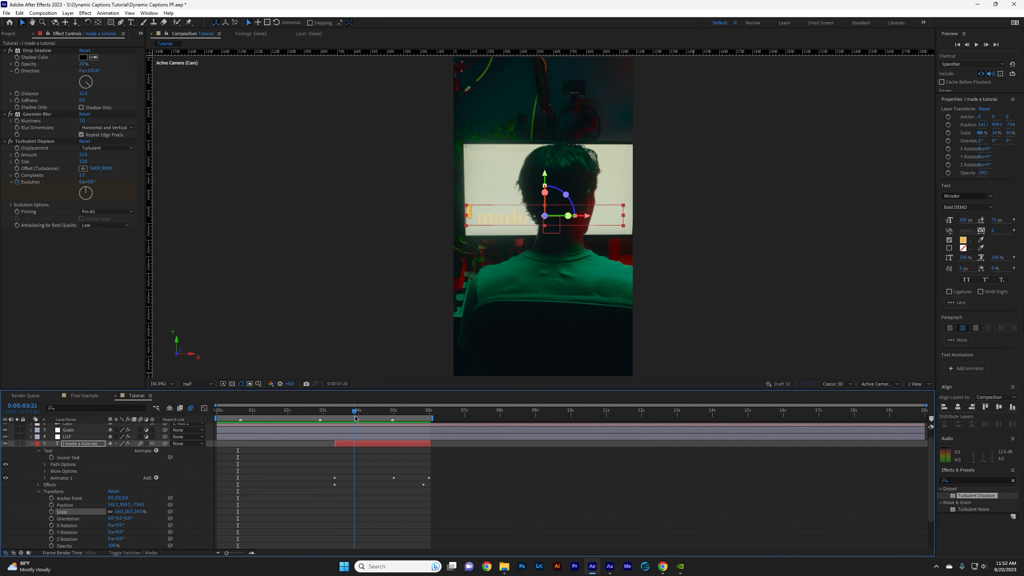
pyautogui.moveTo(350, 422); pyautogui.dragTo(404, 437)
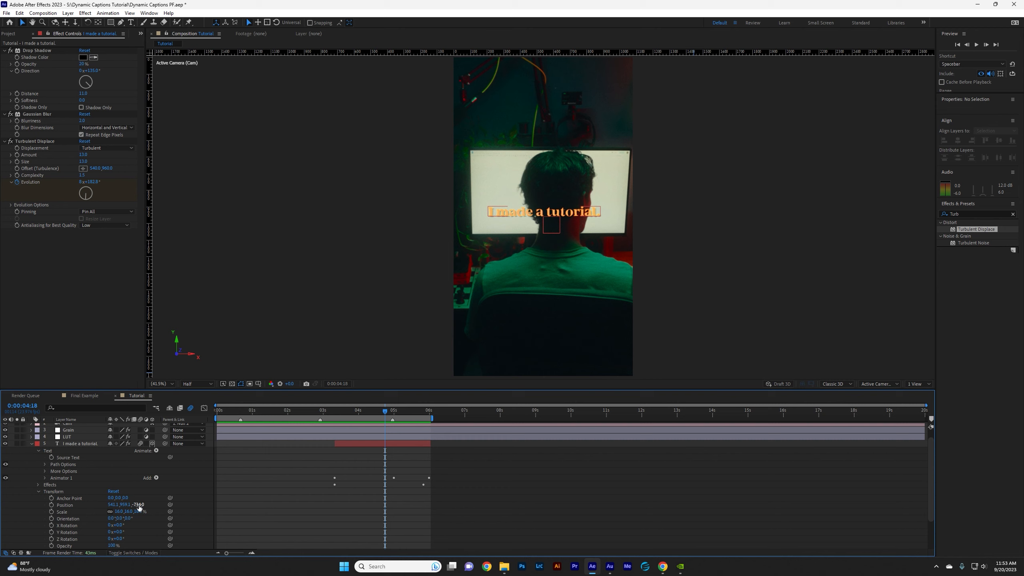
# Push the "I made a tutorial." caption back to a Z position of about -345, scale it to 49%, and preview it.
pyautogui.moveTo(140, 505); pyautogui.dragTo(148, 507)
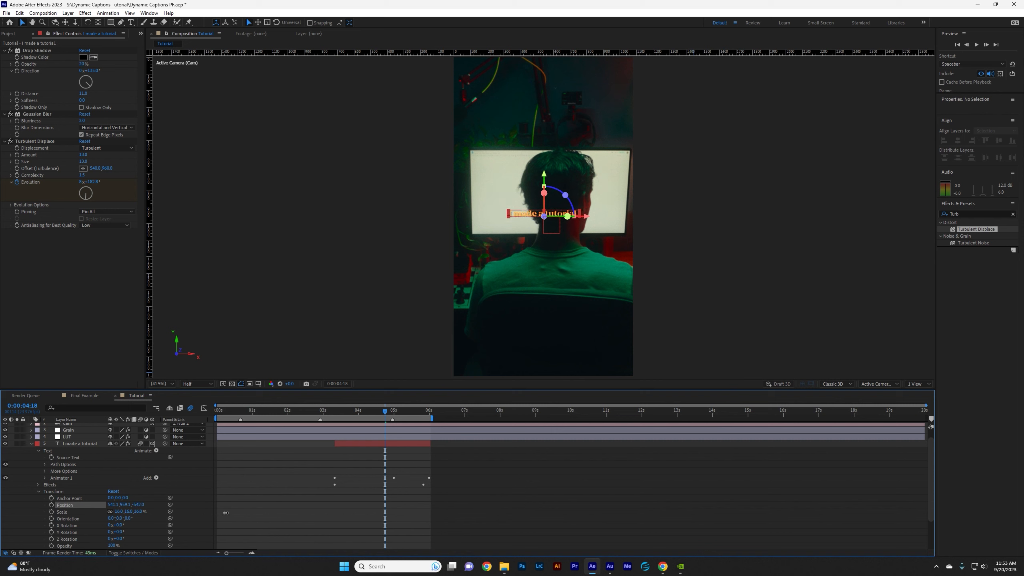
pyautogui.moveTo(232, 511); pyautogui.dragTo(131, 514)
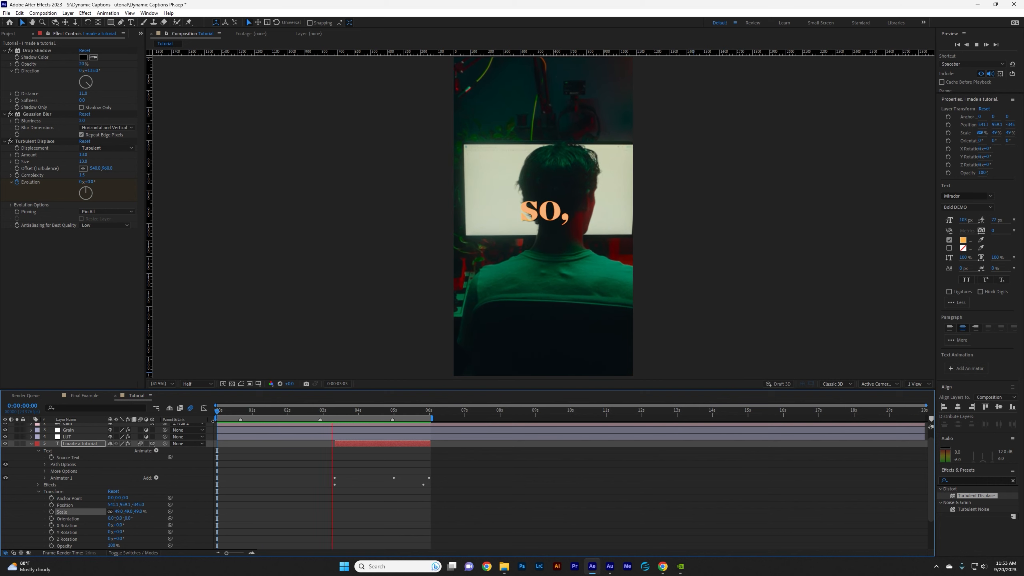
pyautogui.moveTo(345, 419); pyautogui.dragTo(306, 419)
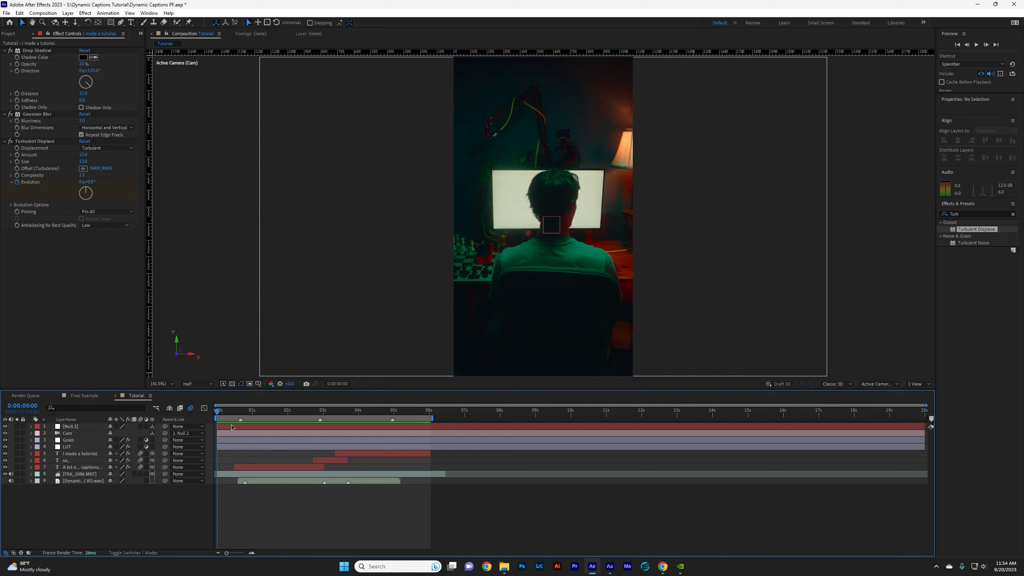
# Play and scrub the opening of the Tutorial composition to examine the captions against the camera move.
pyautogui.press('space')
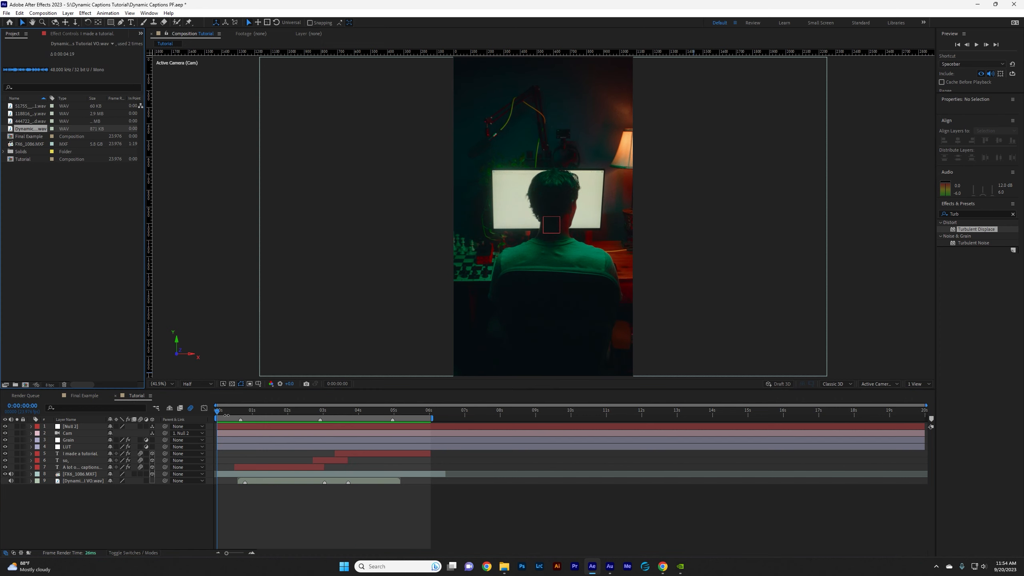
pyautogui.click(227, 414)
pyautogui.press('space')
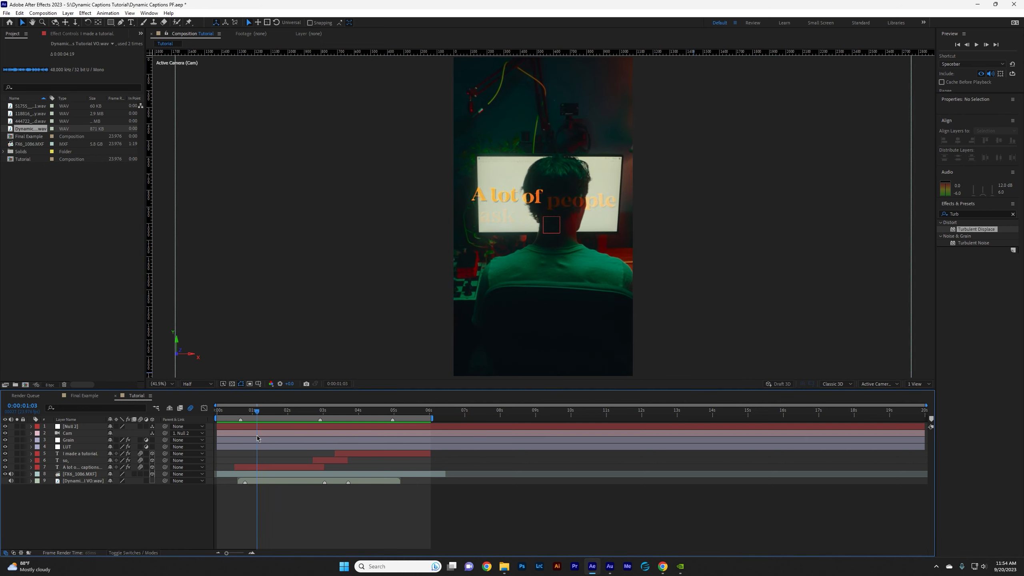
pyautogui.moveTo(285, 446); pyautogui.dragTo(256, 449)
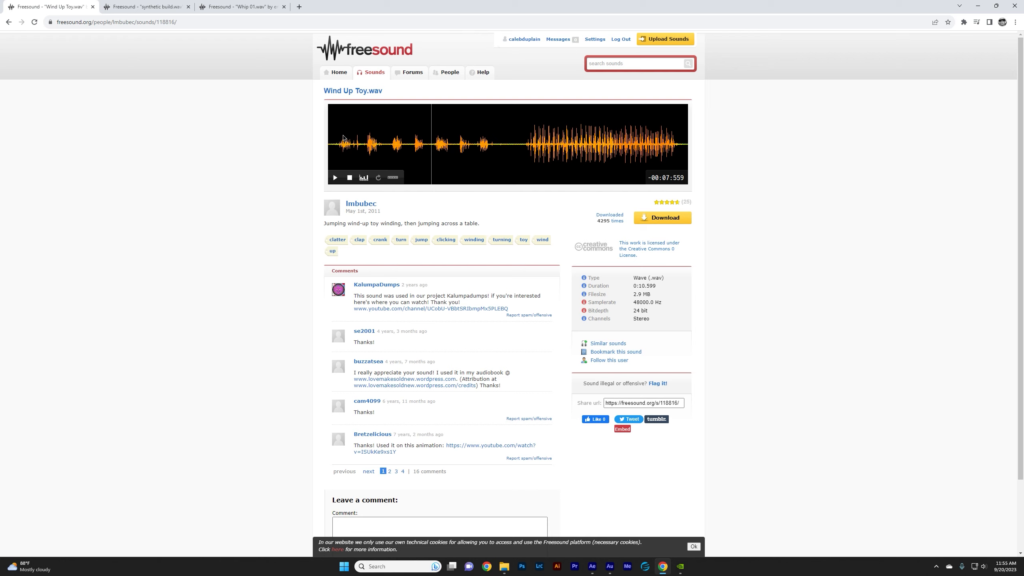
# In the browser, listen to the Freesound effects Wind Up Toy.wav, Whip 01.wav and synthetic build.wav.
pyautogui.click(336, 142)
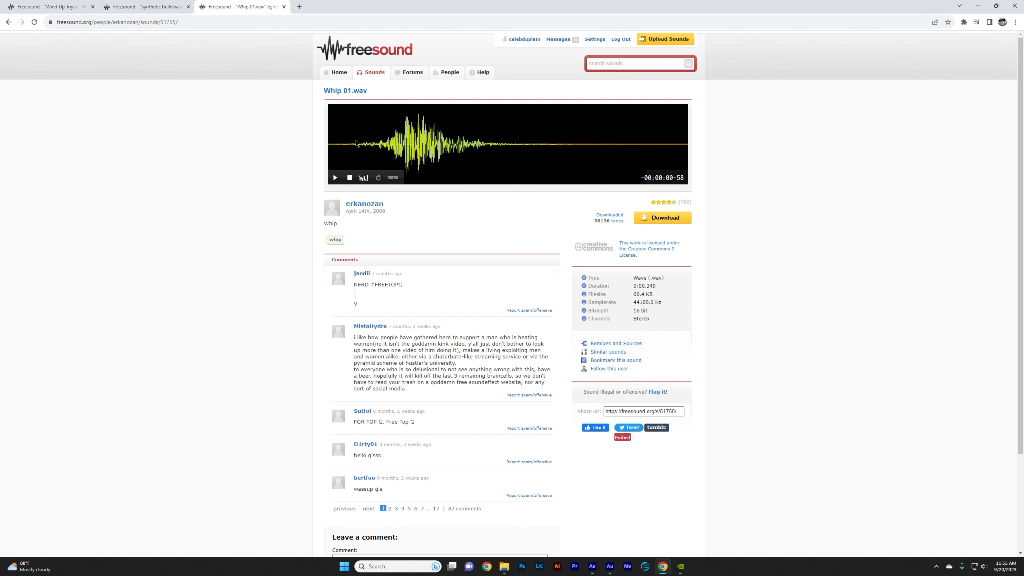
pyautogui.click(356, 142)
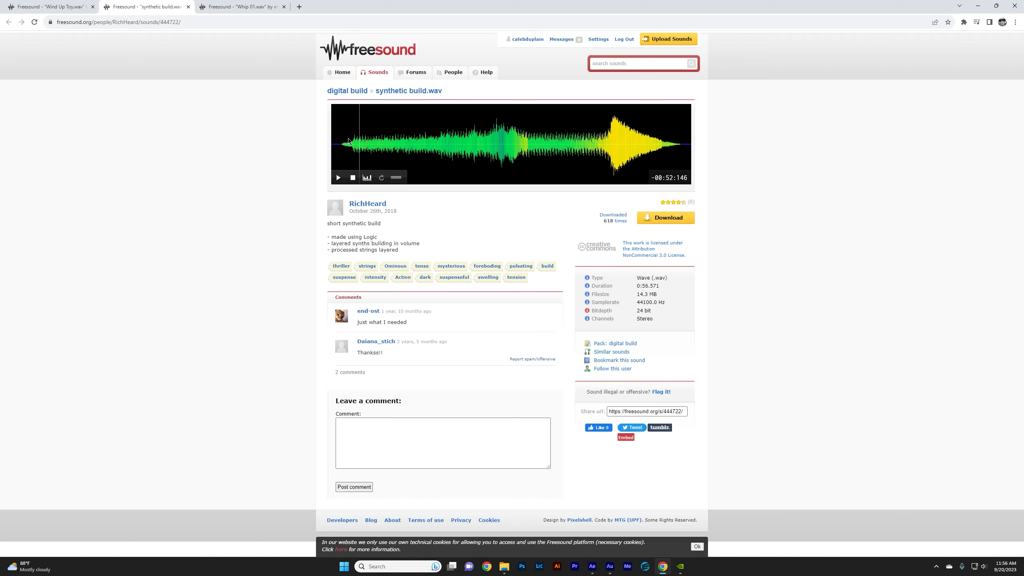
pyautogui.click(346, 137)
pyautogui.click(339, 178)
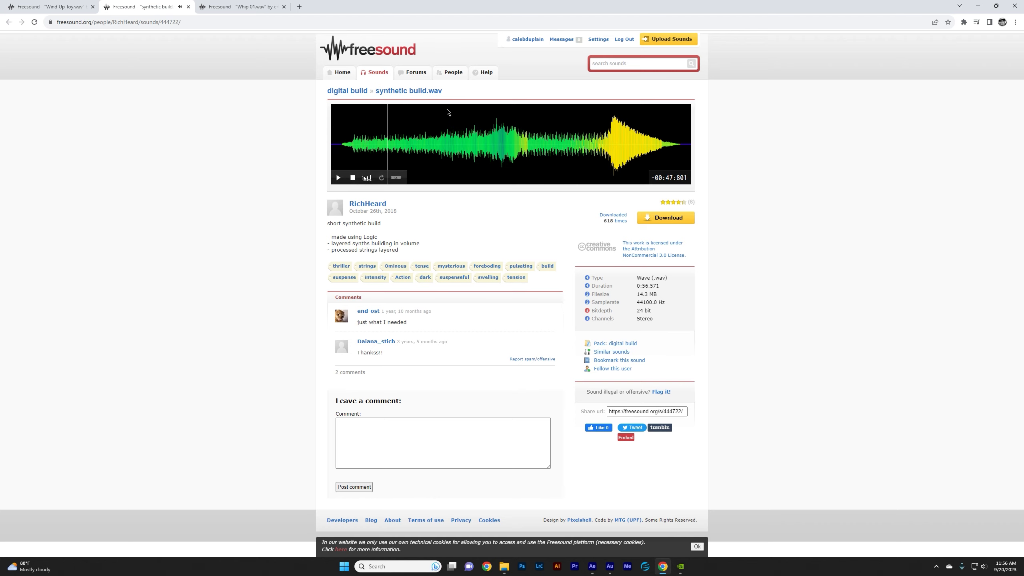
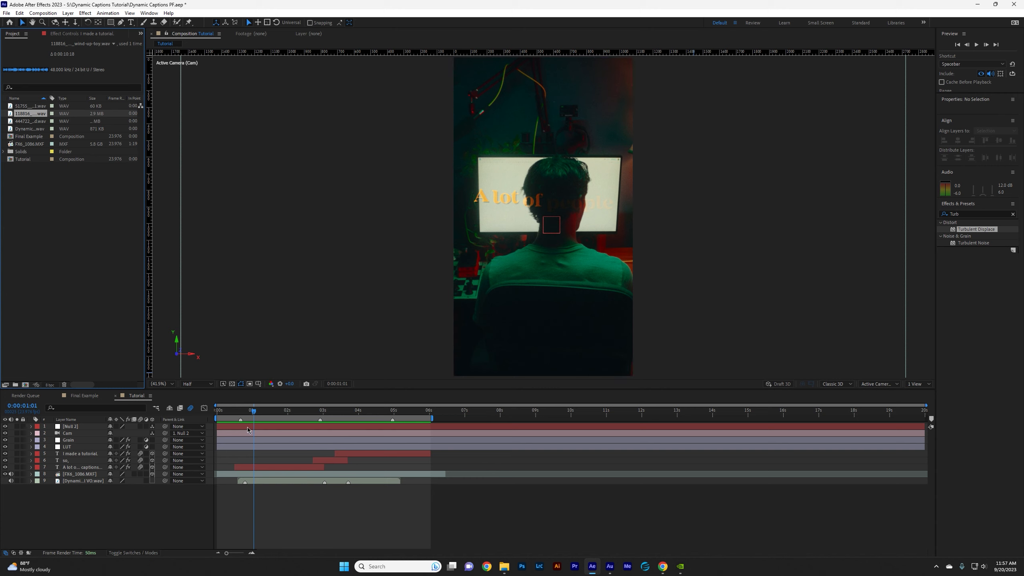
# Add the wind-up toy sound above the first caption layer, trim off everything after 0:00:01:02, and preview it.
pyautogui.moveTo(37, 113); pyautogui.dragTo(111, 468)
pyautogui.press('l')
pyautogui.press('l')
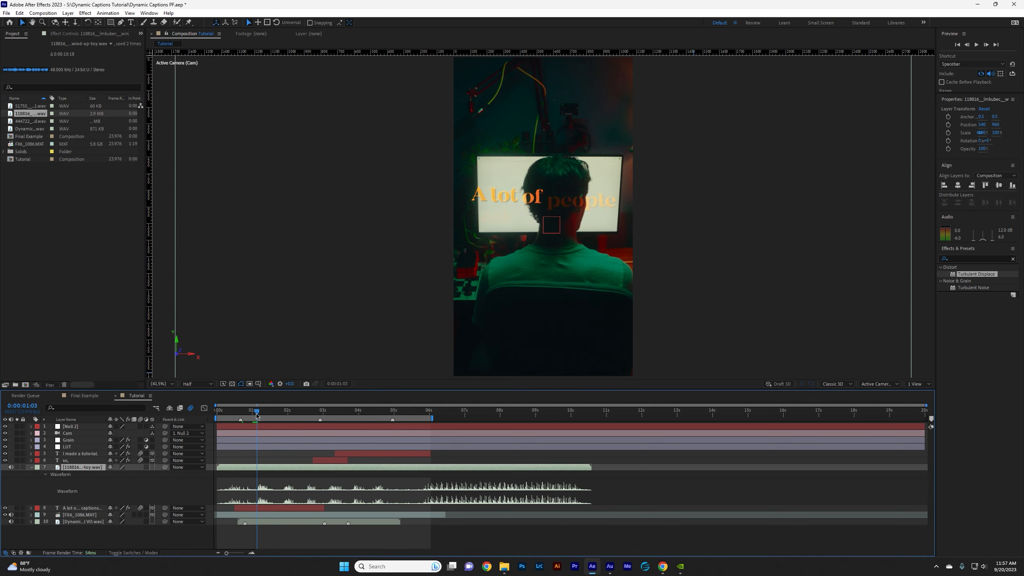
pyautogui.moveTo(254, 415); pyautogui.dragTo(256, 416)
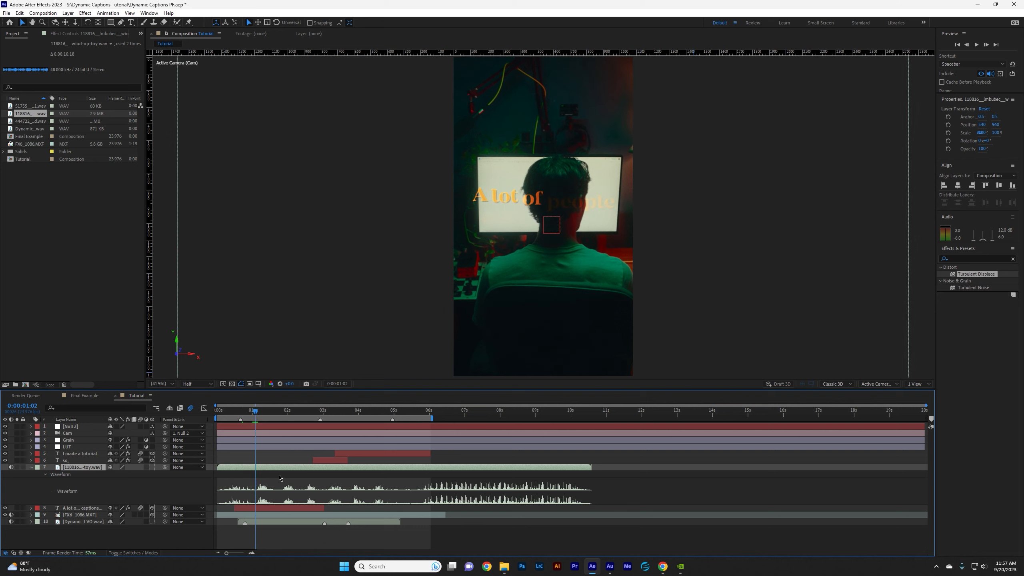
pyautogui.hotkey('ctrl', 'shift', 'd')
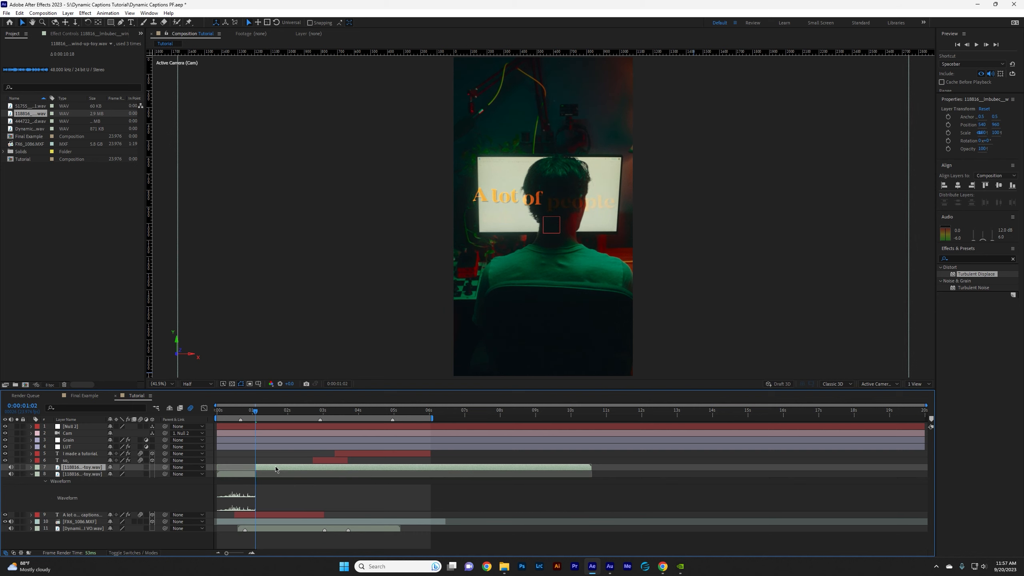
pyautogui.press('Delete')
pyautogui.press('space')
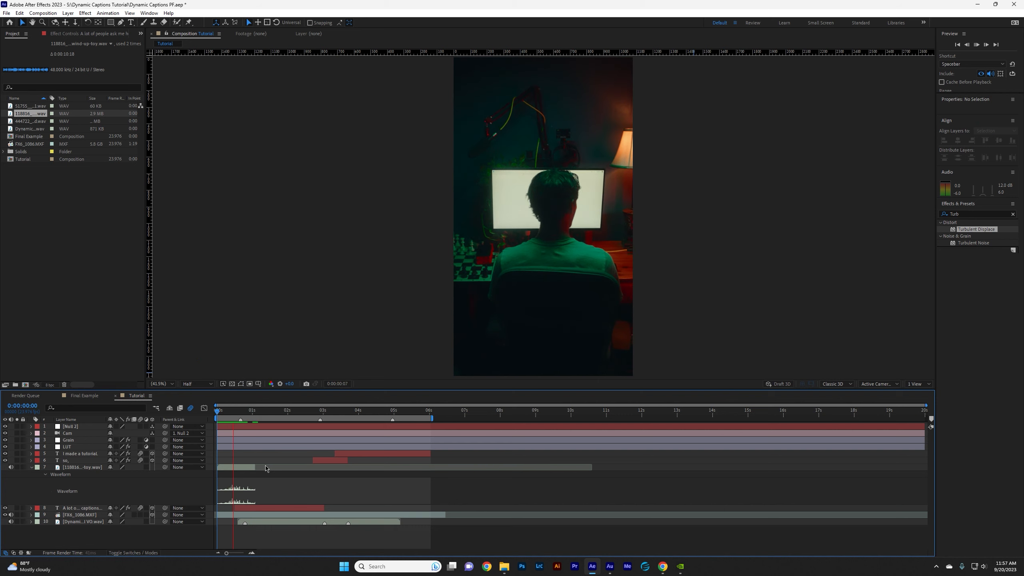
# Start the wind-up toy sound at 0:00:00:19 and time-stretch it to 230%.
pyautogui.click(266, 469)
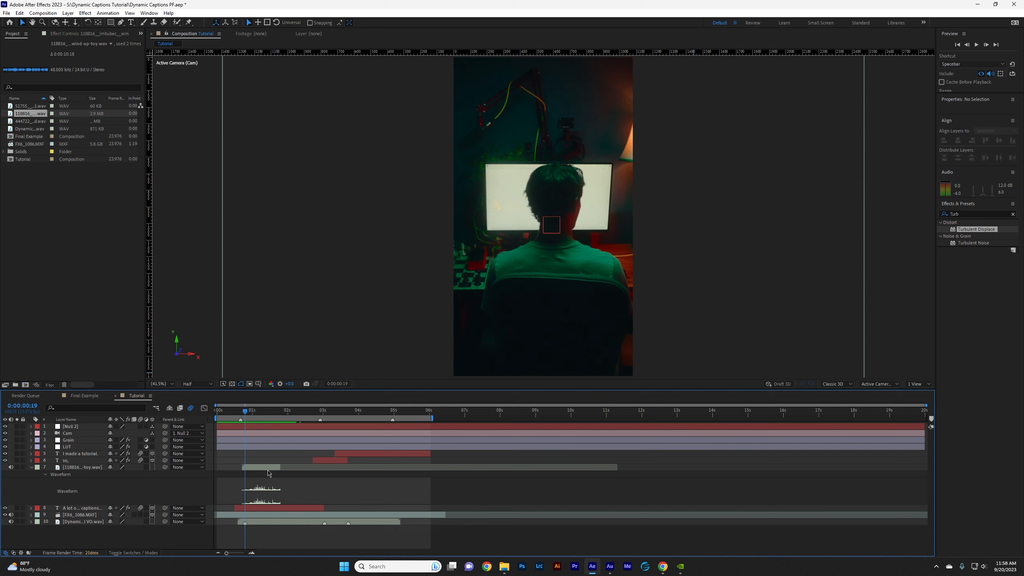
pyautogui.press('[')
pyautogui.rightClick(266, 468)
pyautogui.moveTo(335, 270)
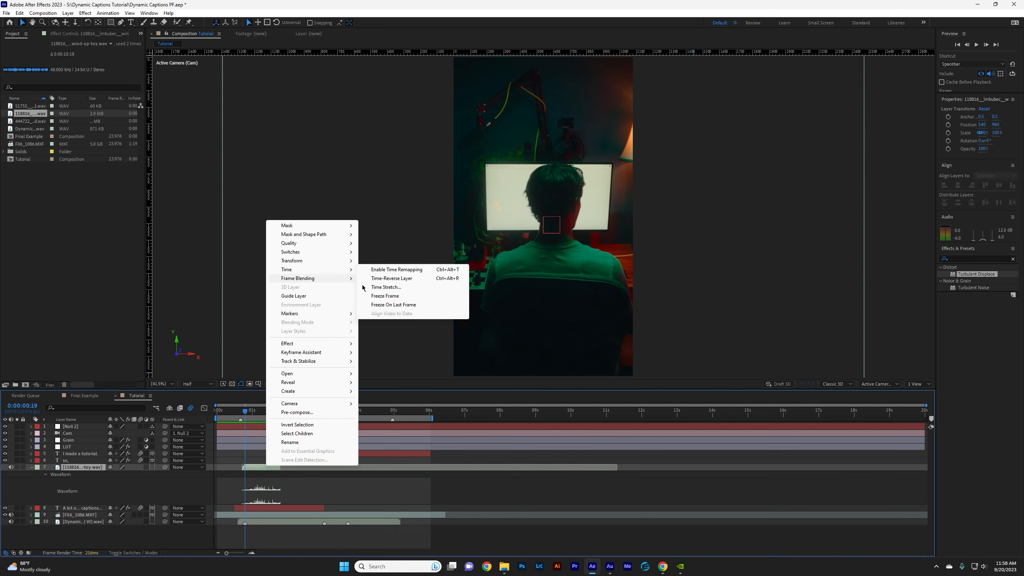
pyautogui.click(374, 287)
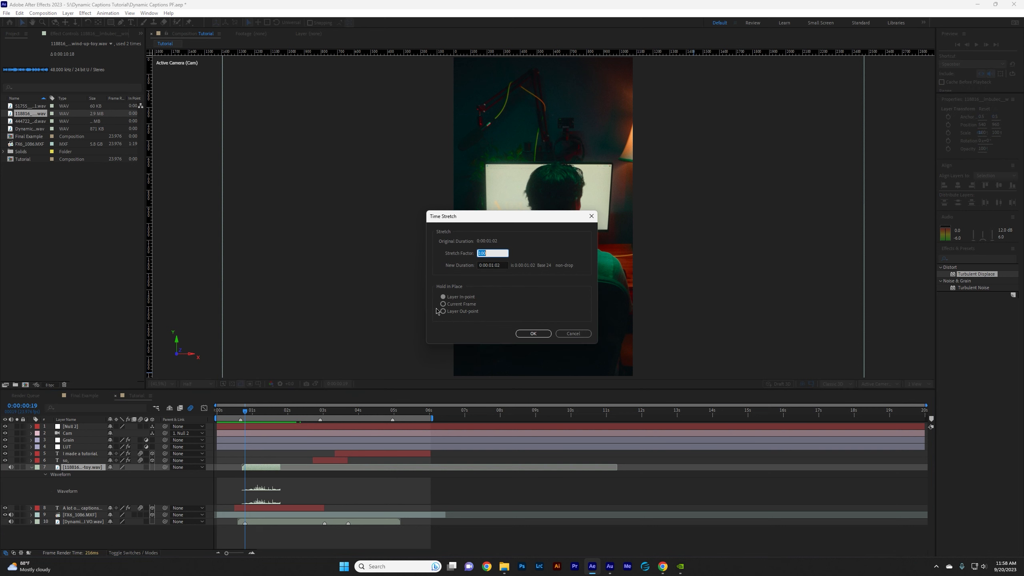
pyautogui.write('230')
pyautogui.press('Return')
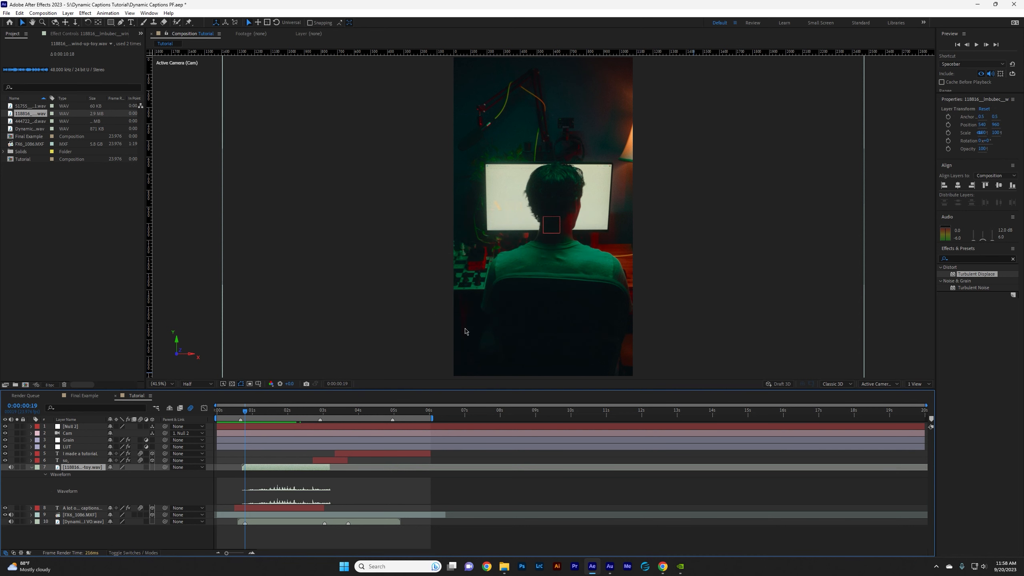
# Move the wind-up toy sound earlier so it begins just after the composition's start, and preview it.
pyautogui.moveTo(245, 412); pyautogui.dragTo(248, 416)
pyautogui.moveTo(277, 472); pyautogui.dragTo(255, 473)
pyautogui.press('space')
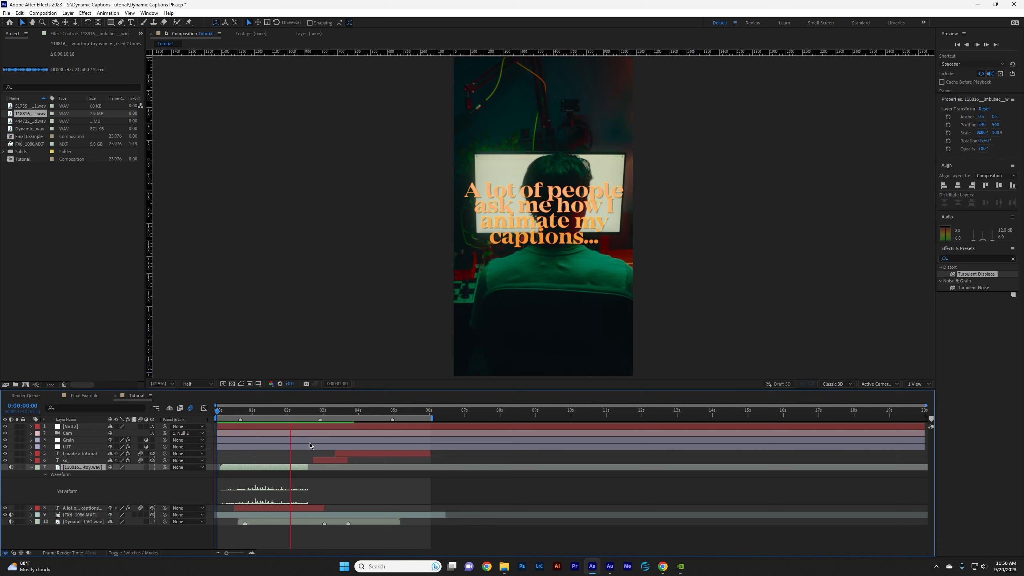
pyautogui.press('space')
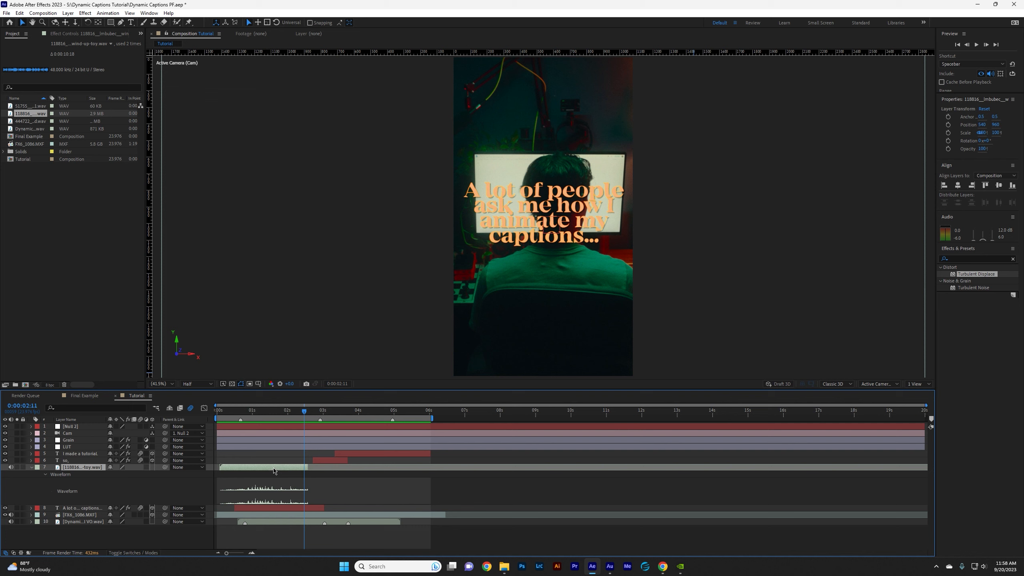
# Time-stretch the wind-up toy sound to 200% and play it from the start.
pyautogui.rightClick(273, 472)
pyautogui.moveTo(313, 272)
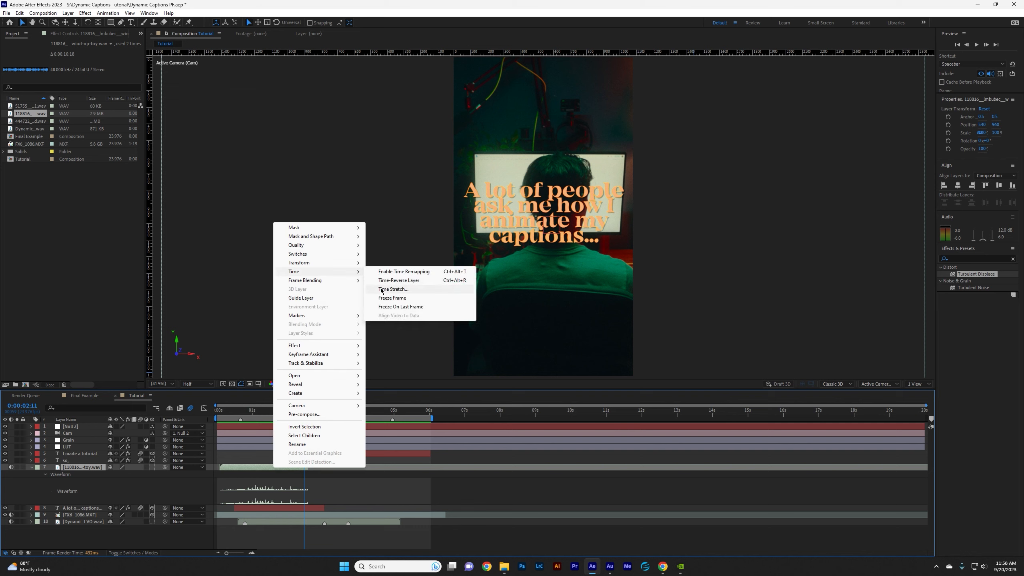
pyautogui.click(393, 290)
pyautogui.write('200')
pyautogui.press('Return')
pyautogui.press('space')
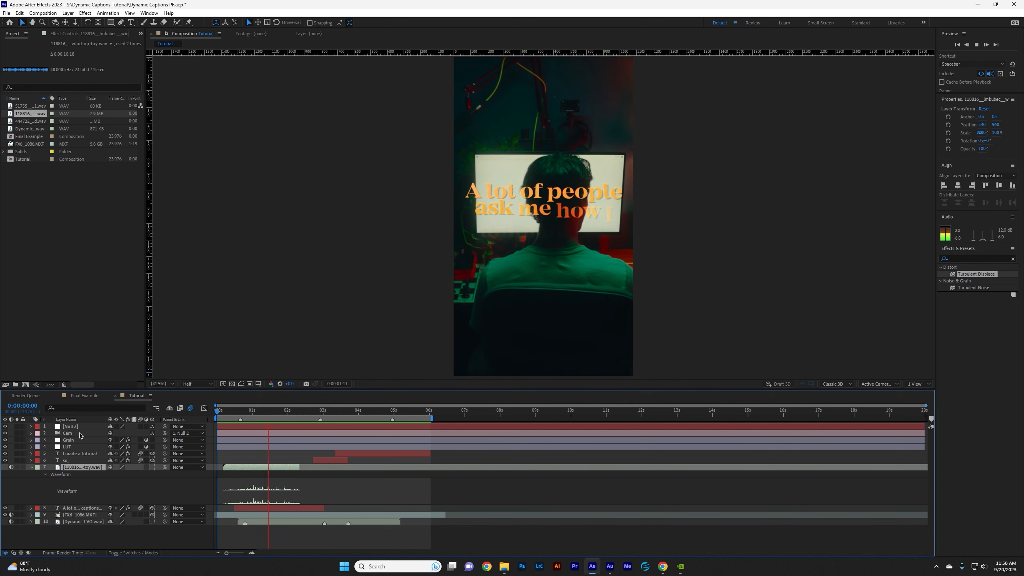
# Scrub through the first caption's reveal to examine how it lines up with the wind-up toy sound.
pyautogui.click(250, 410)
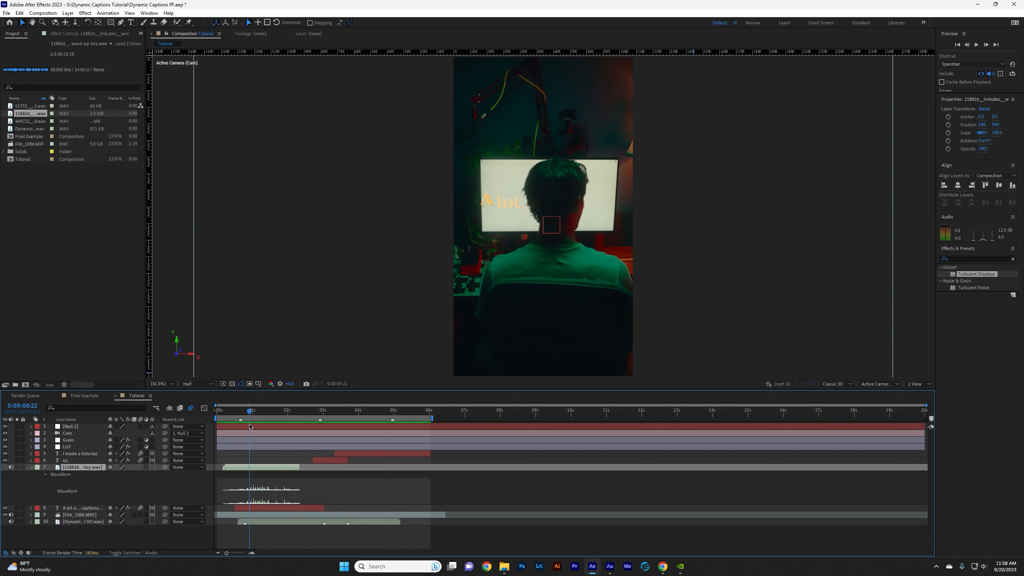
pyautogui.moveTo(250, 427); pyautogui.dragTo(277, 460)
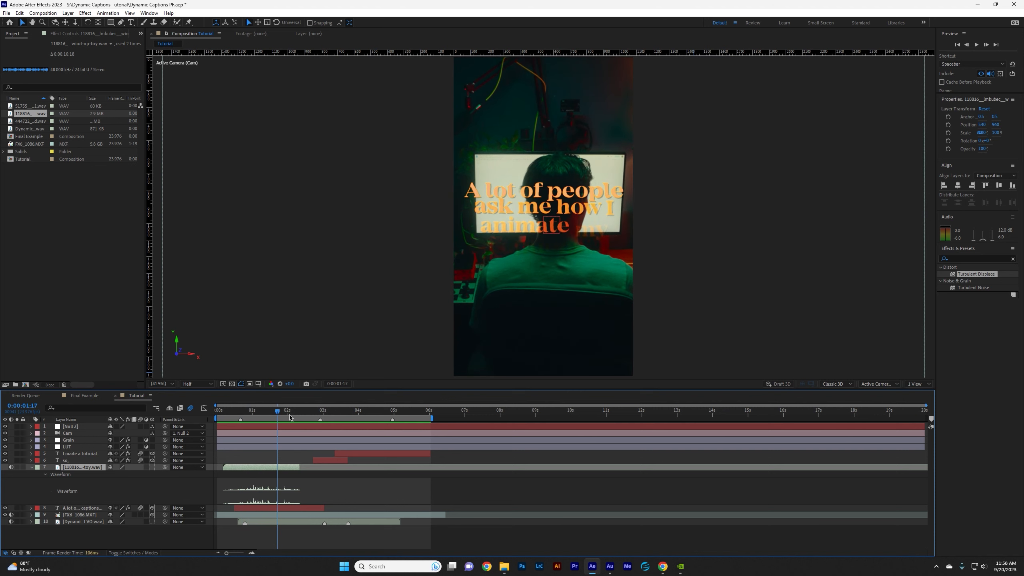
pyautogui.moveTo(277, 413); pyautogui.dragTo(270, 414)
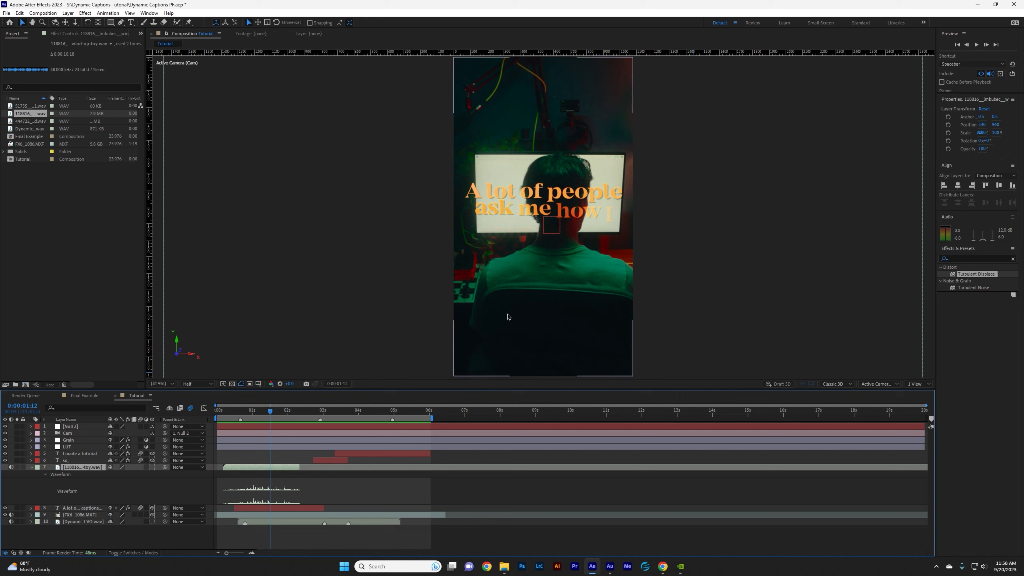
pyautogui.moveTo(270, 423); pyautogui.dragTo(263, 426)
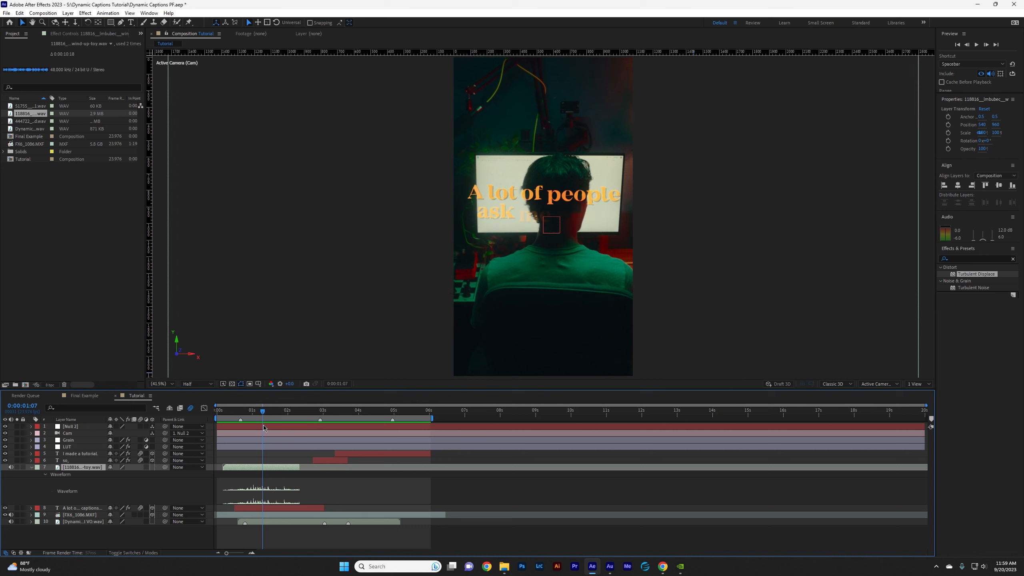
pyautogui.moveTo(265, 425); pyautogui.dragTo(307, 423)
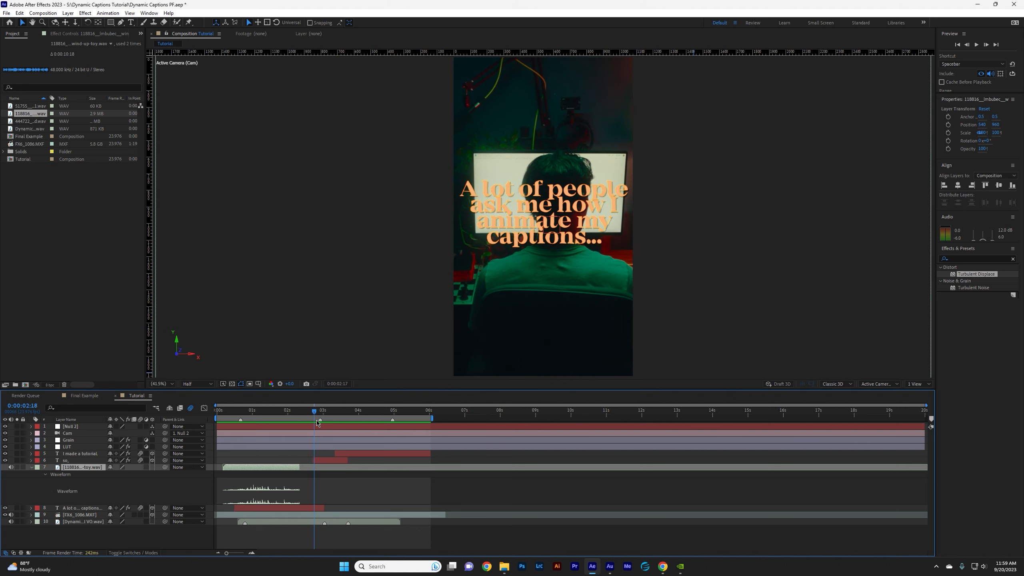
# Add the whip-01 sound below the wind-up toy layer, place it at about 3 seconds, and preview it.
pyautogui.click(31, 467)
pyautogui.click(36, 107)
pyautogui.moveTo(36, 106); pyautogui.dragTo(113, 470)
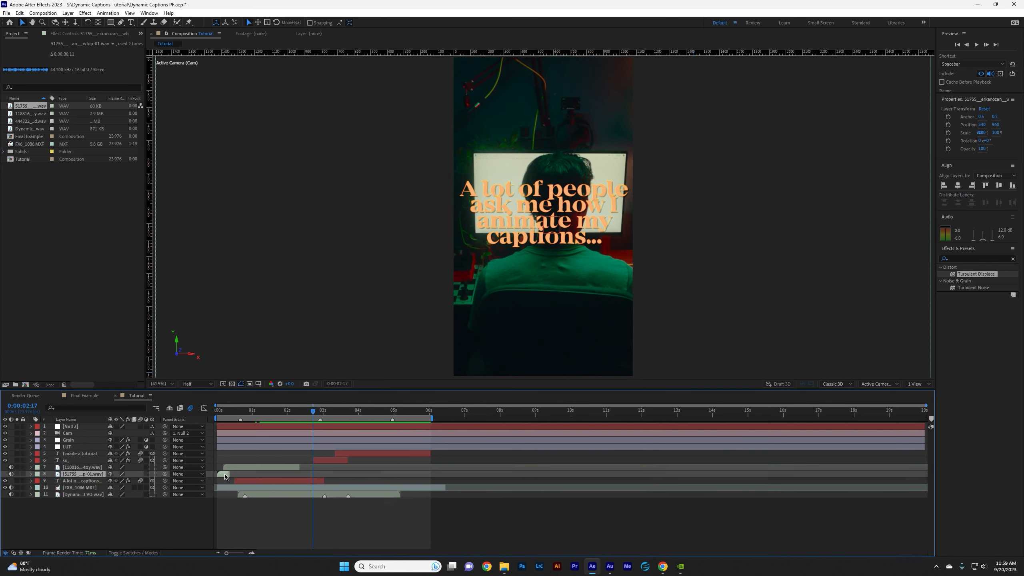
pyautogui.moveTo(227, 474); pyautogui.dragTo(315, 479)
pyautogui.moveTo(313, 412); pyautogui.dragTo(292, 412)
pyautogui.press('space')
pyautogui.press('space')
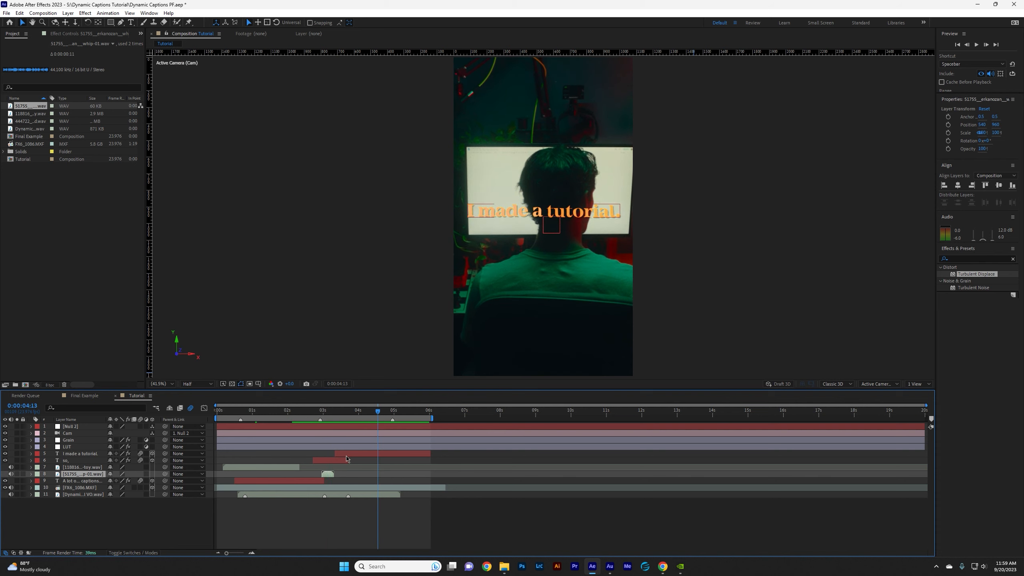
# Time-stretch the whip sound to 400%.
pyautogui.rightClick(329, 475)
pyautogui.moveTo(387, 273)
pyautogui.click(447, 293)
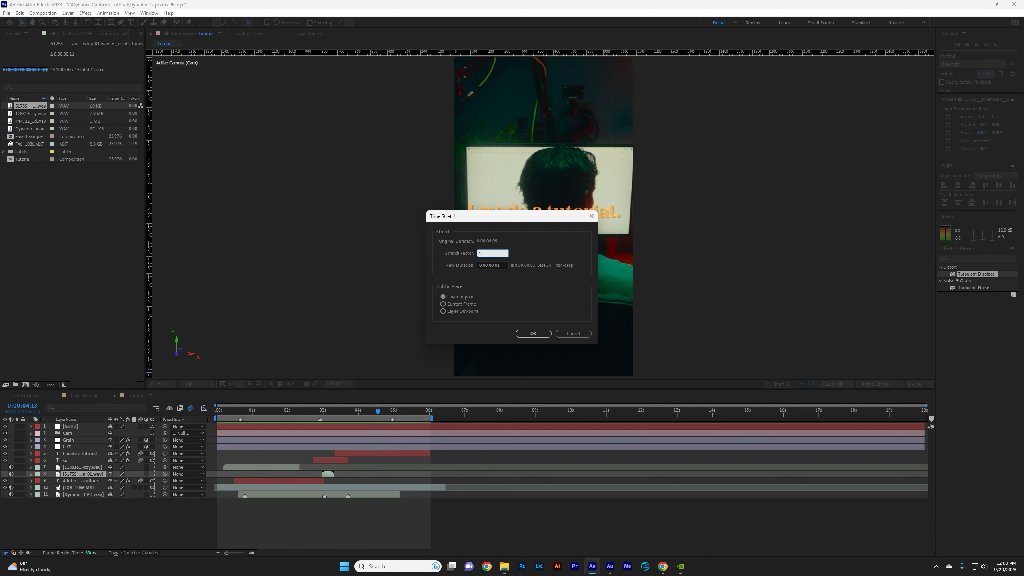
pyautogui.press('Return')
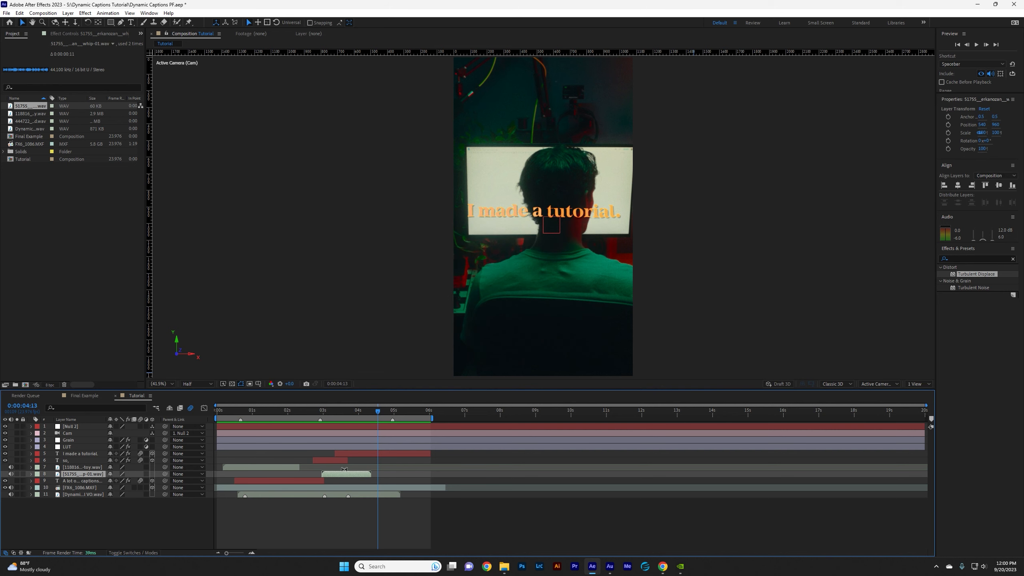
pyautogui.click(311, 413)
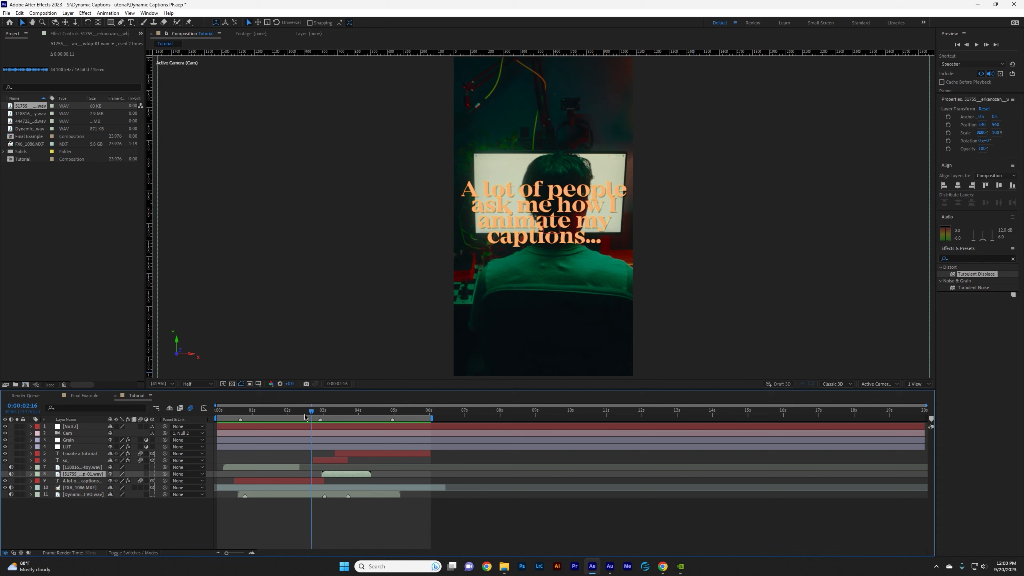
# Time-stretch the whip sound further, start it just before the "so," caption, and preview the transition.
pyautogui.rightClick(325, 474)
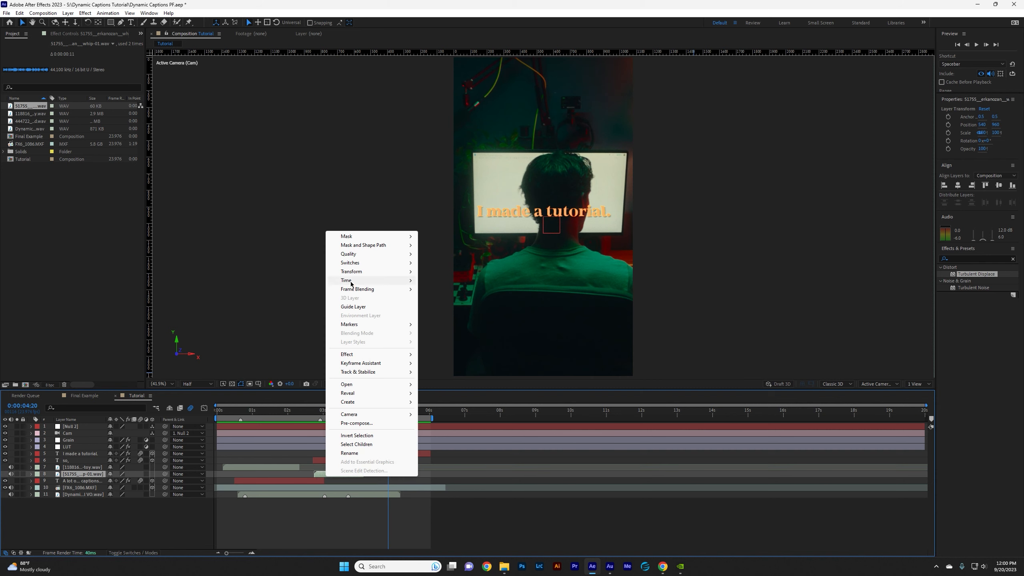
pyautogui.moveTo(351, 284)
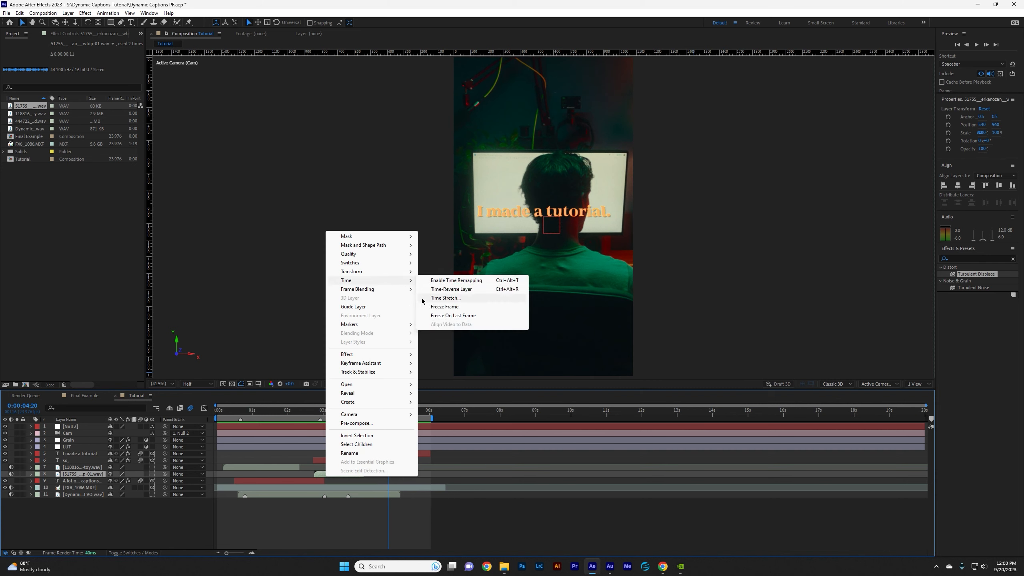
pyautogui.click(427, 299)
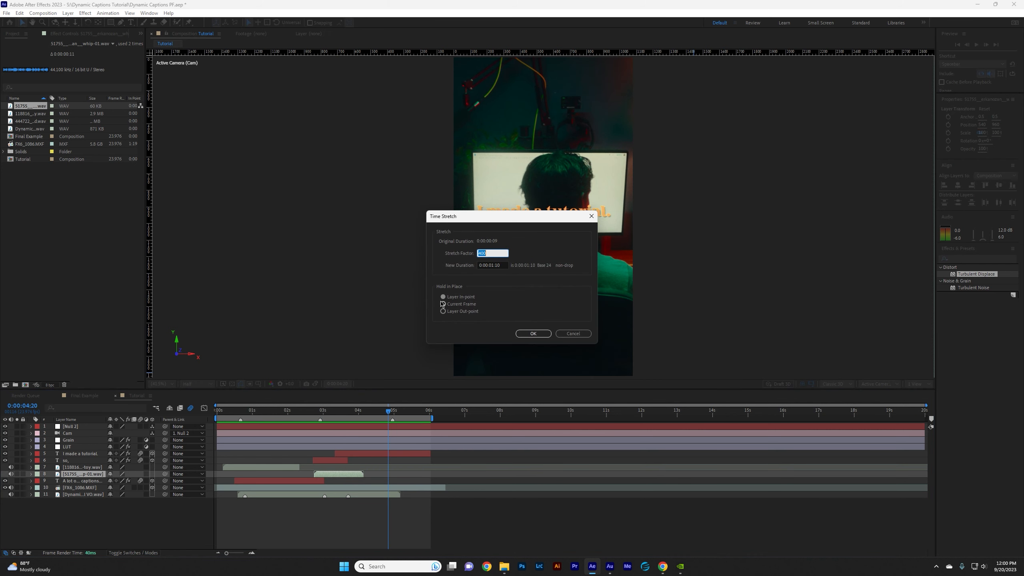
pyautogui.press('Return')
pyautogui.click(300, 412)
pyautogui.press('space')
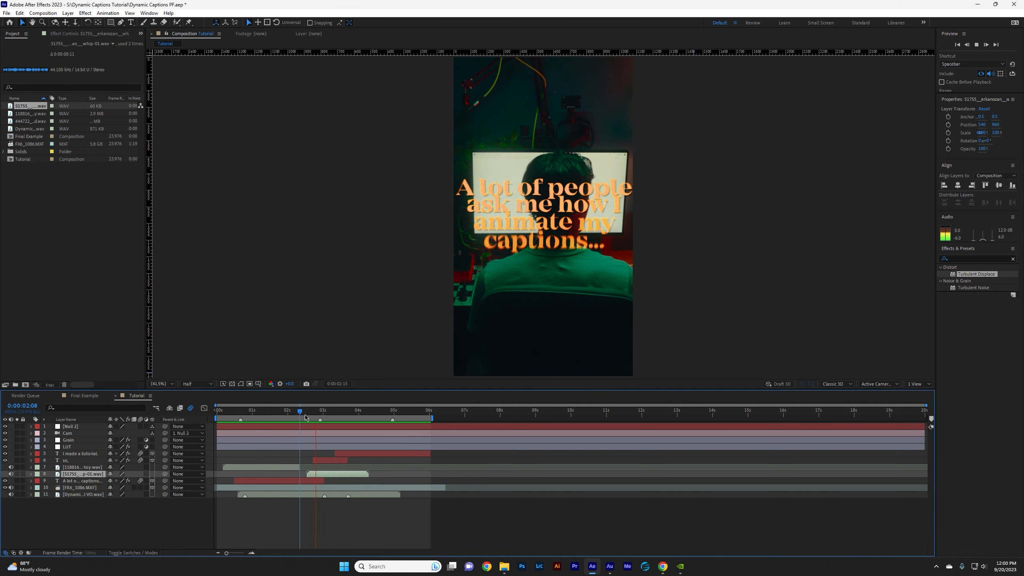
pyautogui.press('space')
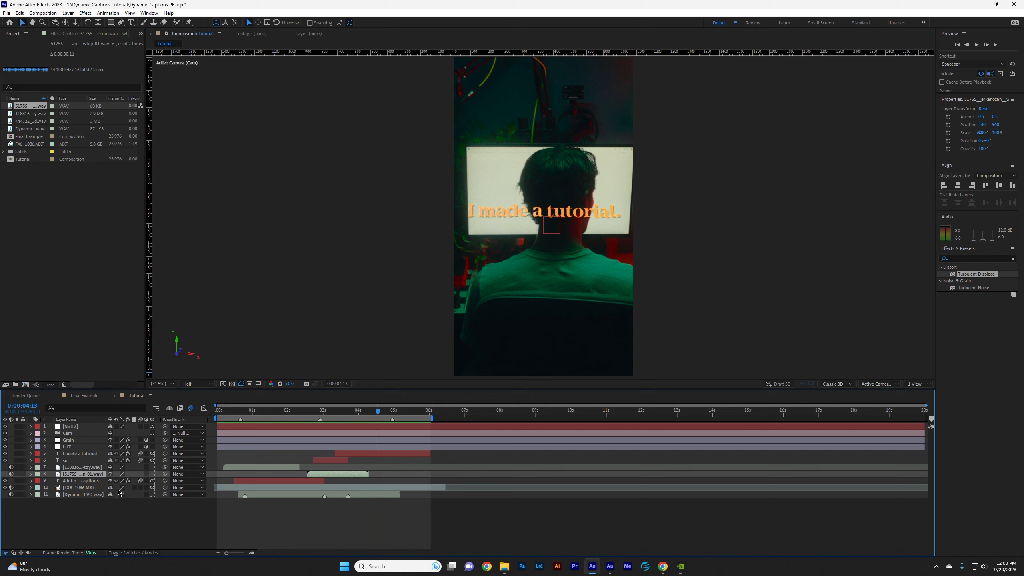
# Set the whip sound's audio level to -10 dB and preview the transition.
pyautogui.click(32, 474)
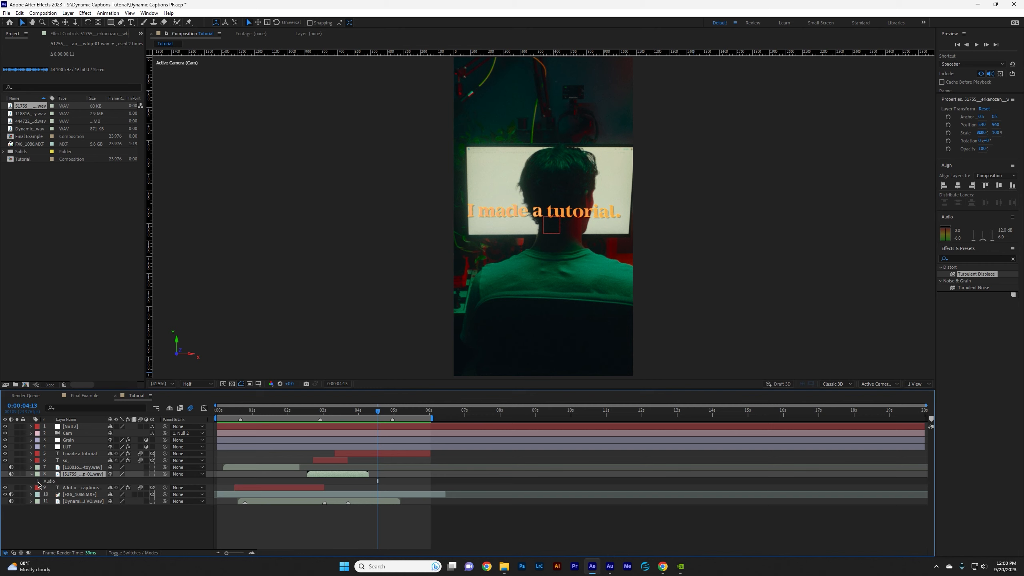
pyautogui.click(39, 481)
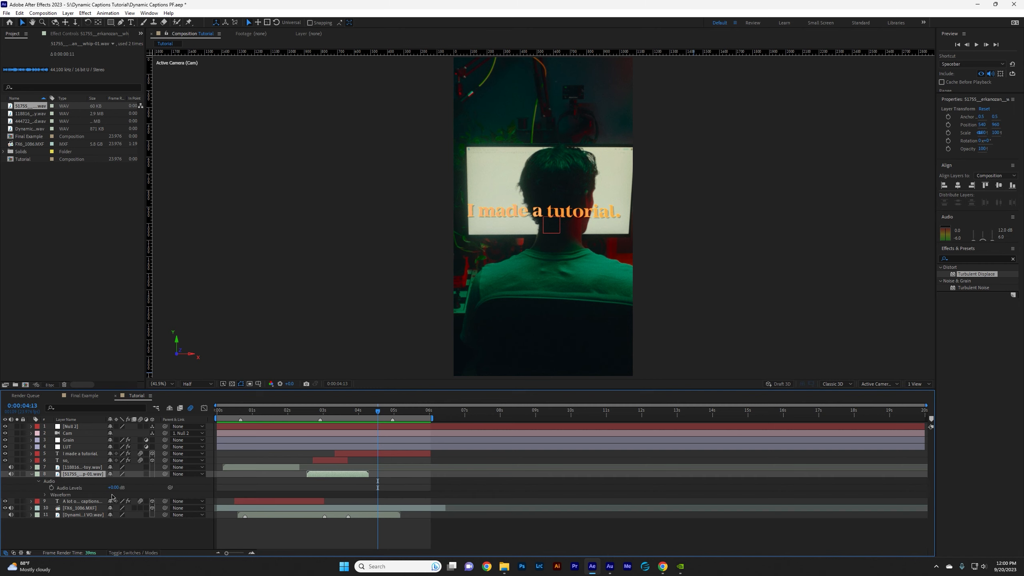
pyautogui.click(31, 475)
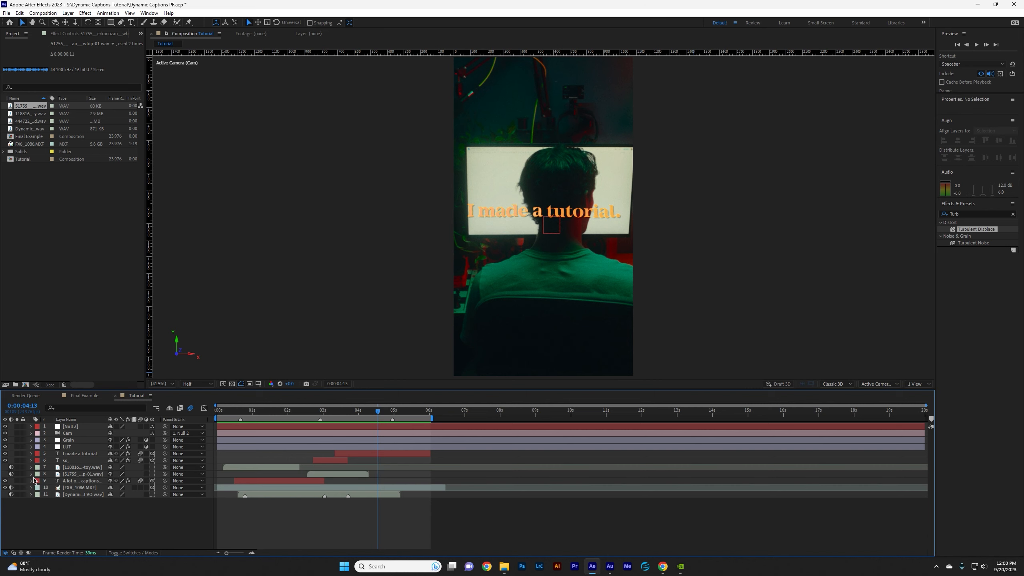
pyautogui.click(31, 475)
pyautogui.click(115, 488)
pyautogui.write('-10')
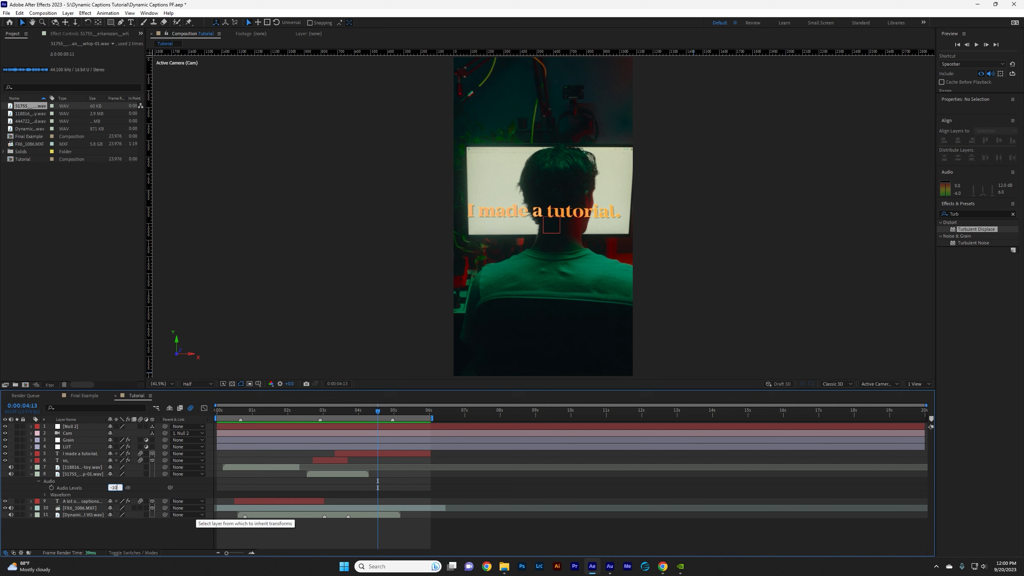
pyautogui.click(295, 411)
pyautogui.press('space')
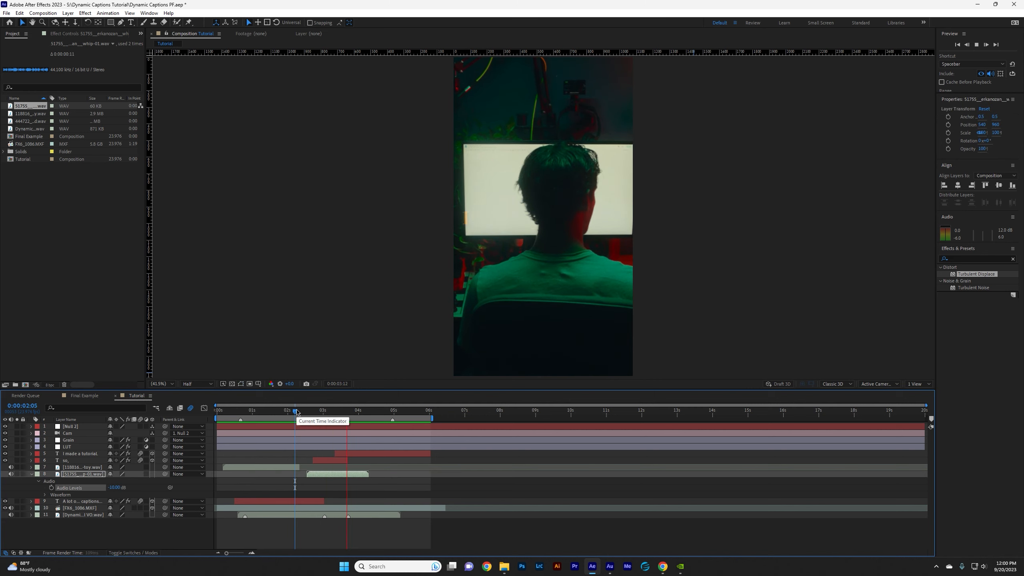
pyautogui.press('space')
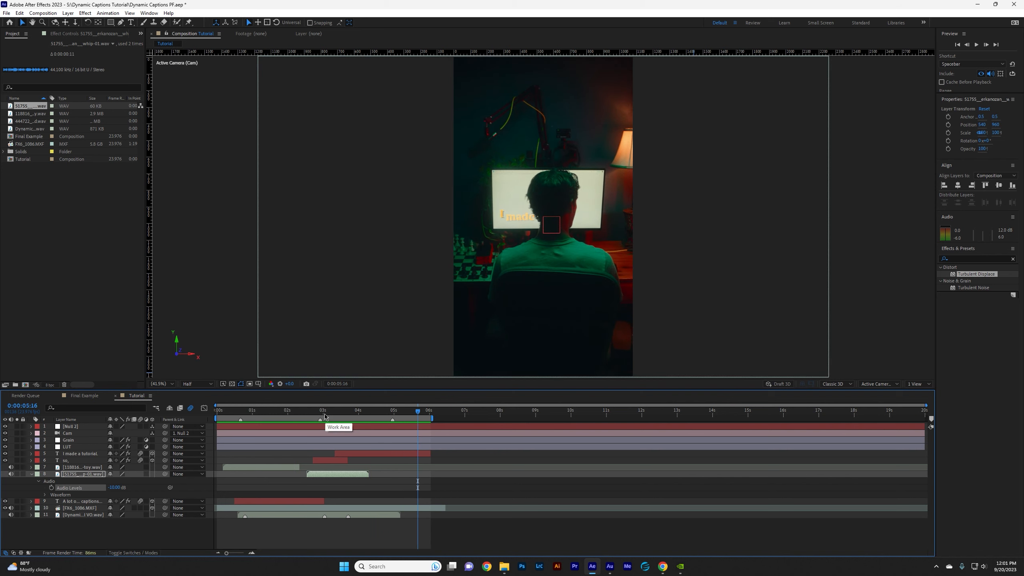
# Add the synthetic build sound as the bottom layer beneath the voice-over, lower its audio level, and preview the mix.
pyautogui.moveTo(305, 411); pyautogui.dragTo(339, 411)
pyautogui.click(21, 122)
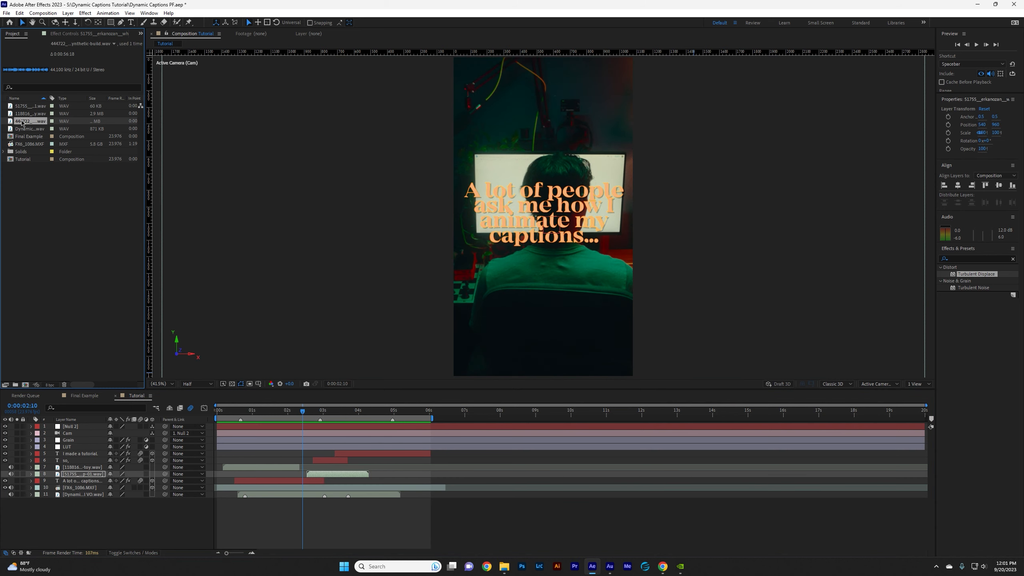
pyautogui.moveTo(31, 124); pyautogui.dragTo(120, 516)
pyautogui.press('space')
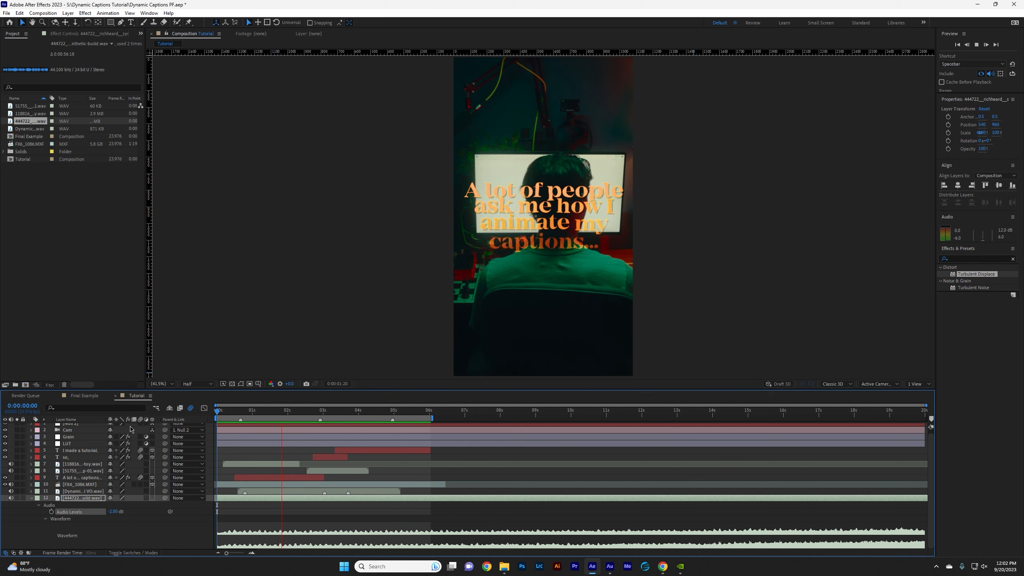
pyautogui.click(286, 411)
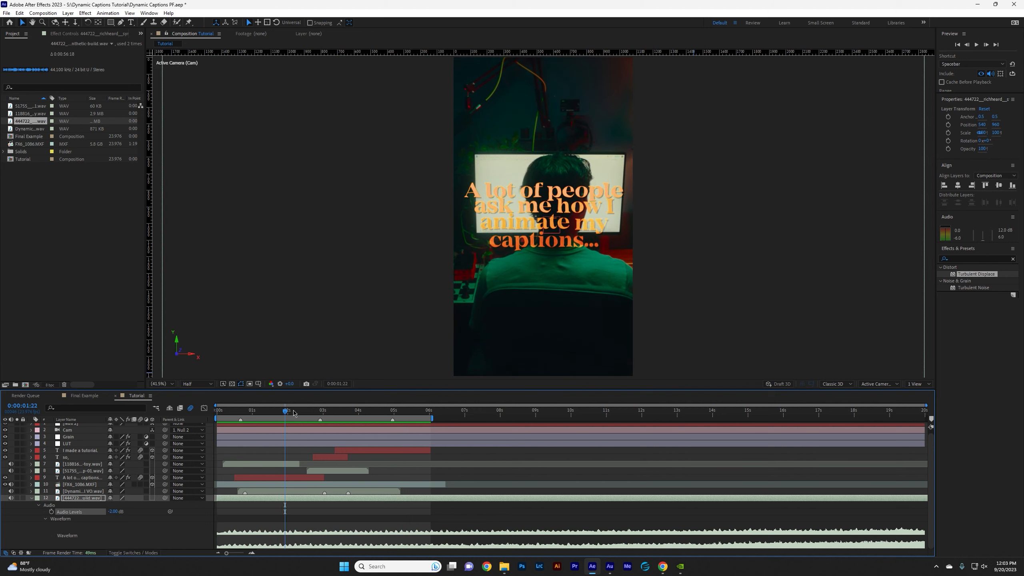